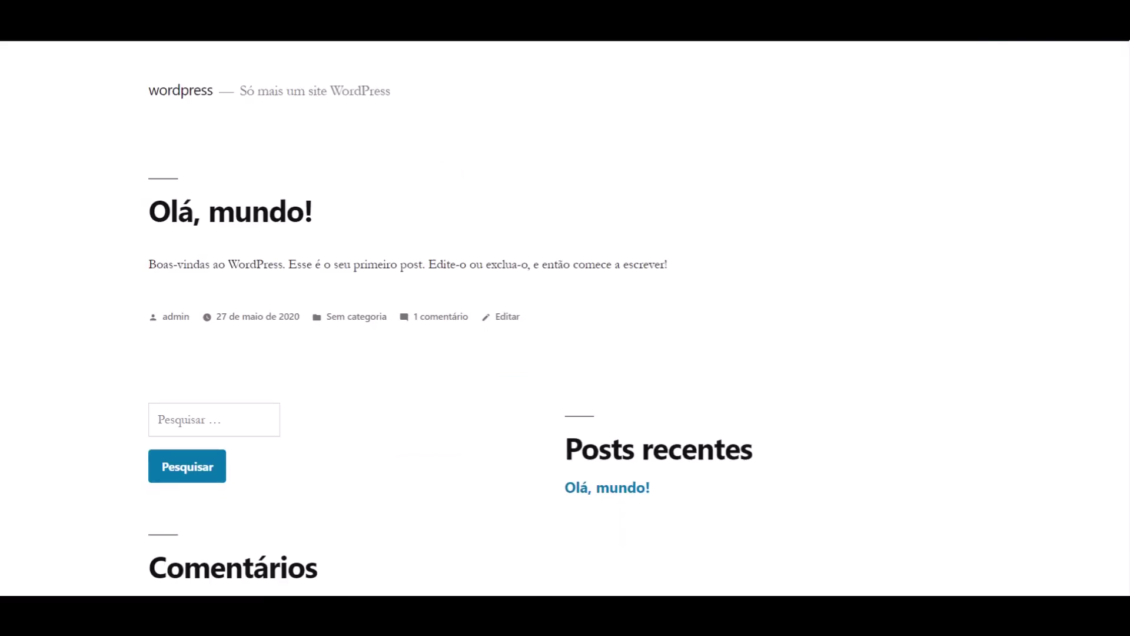
Open the Theme Builder template list in the WordPress dashboard
scroll(658, 221, down, 2)
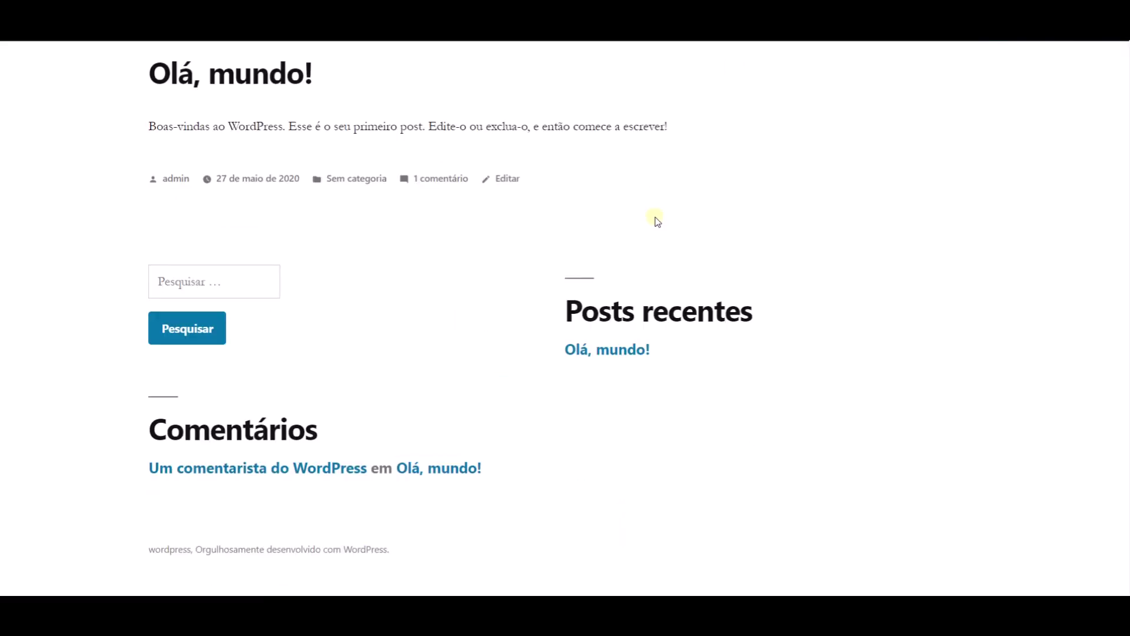
scroll(657, 221, up, 2)
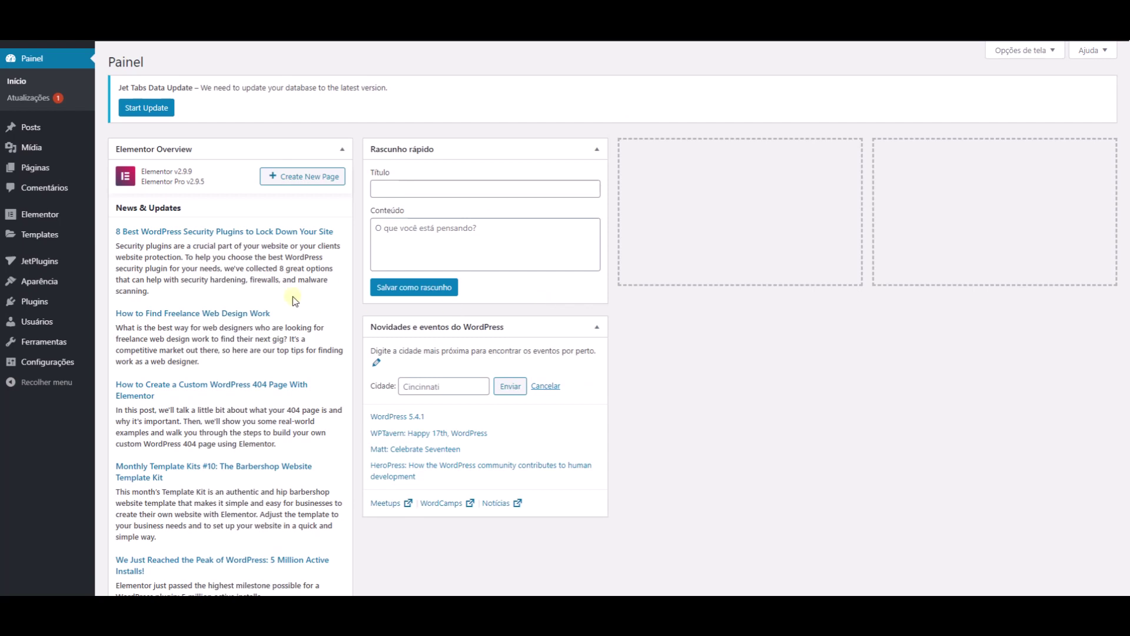
mouse_move(61, 270)
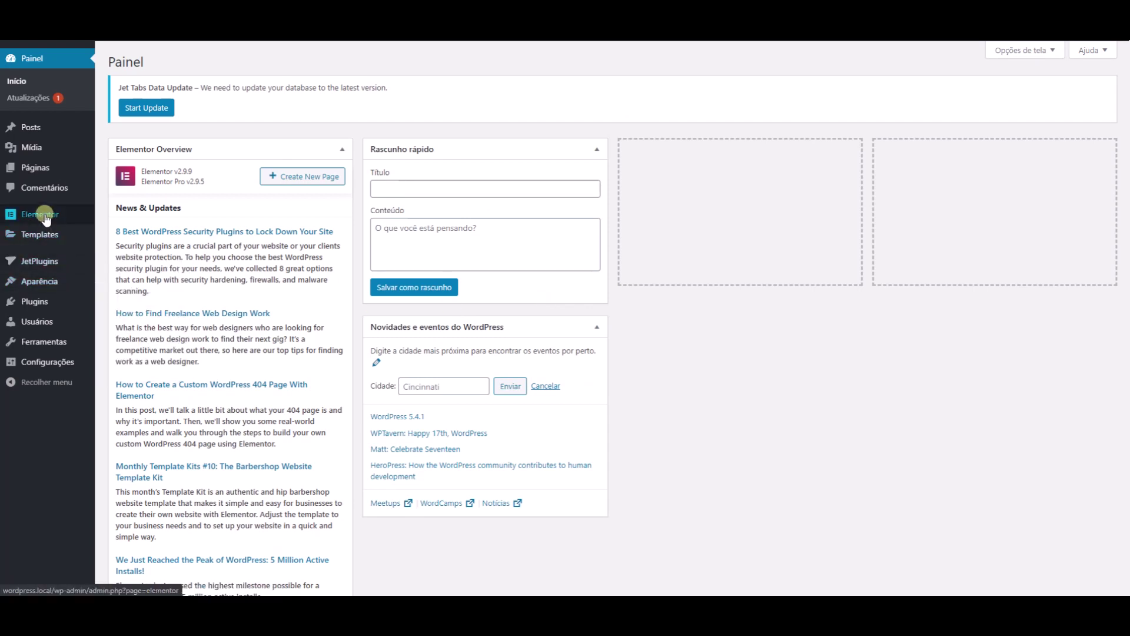
mouse_move(46, 219)
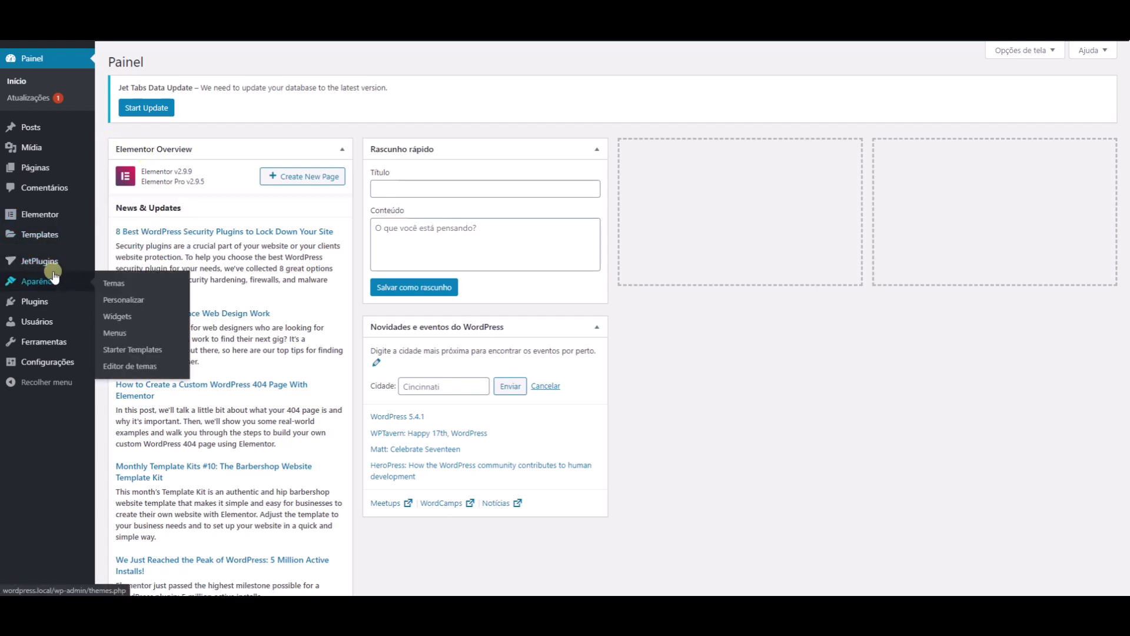
mouse_move(54, 239)
click(124, 271)
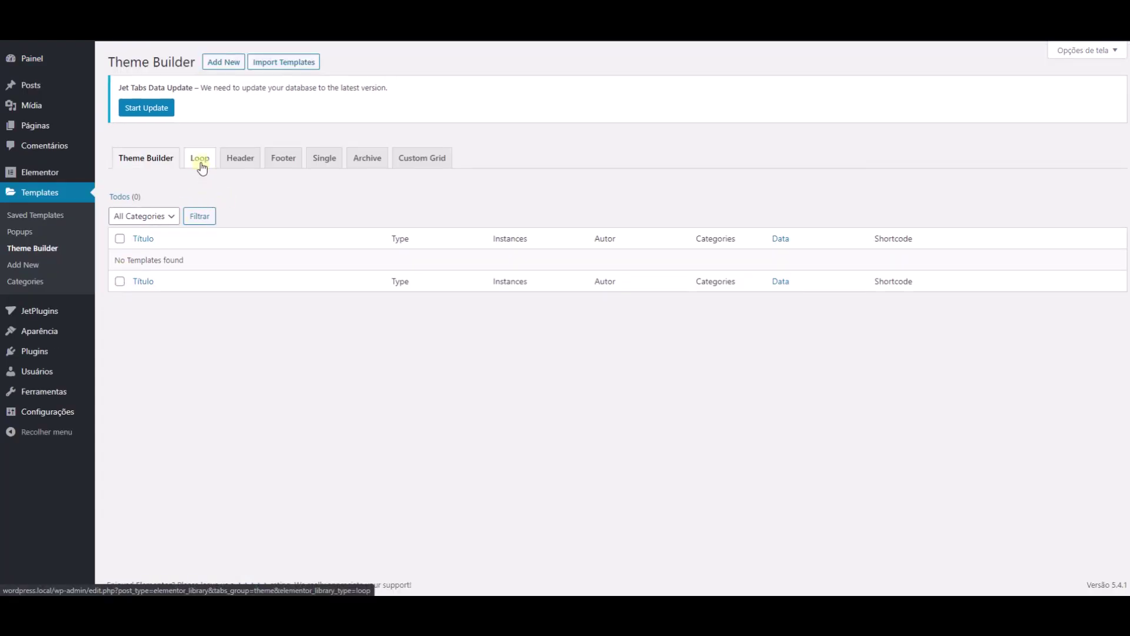
Create a new template of type Loop named "loopdeslide"
click(222, 62)
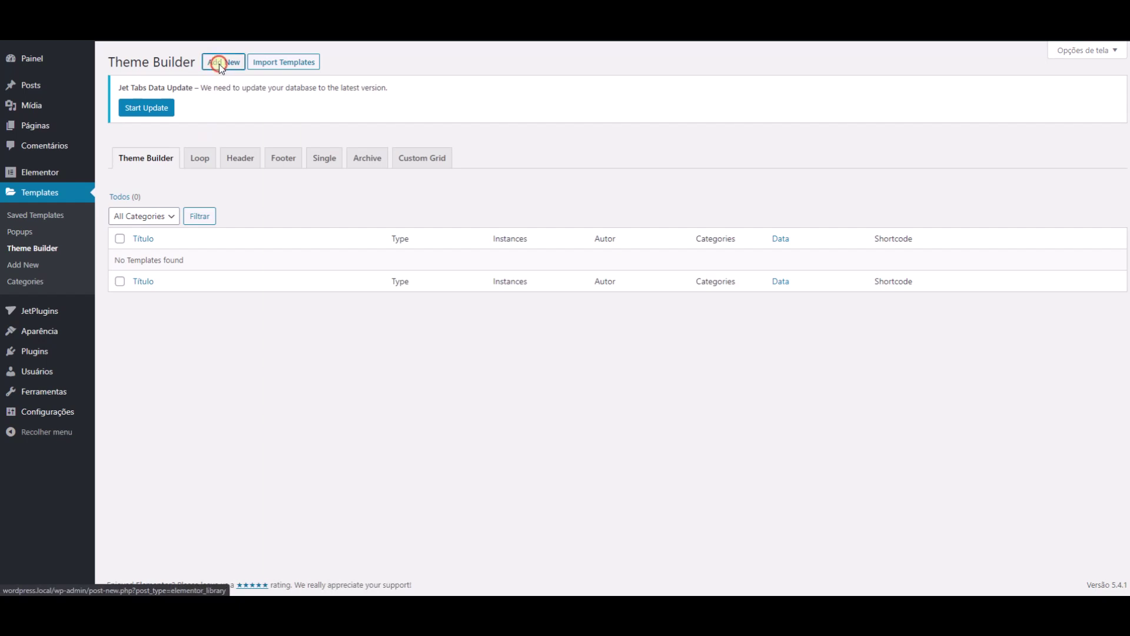
click(634, 305)
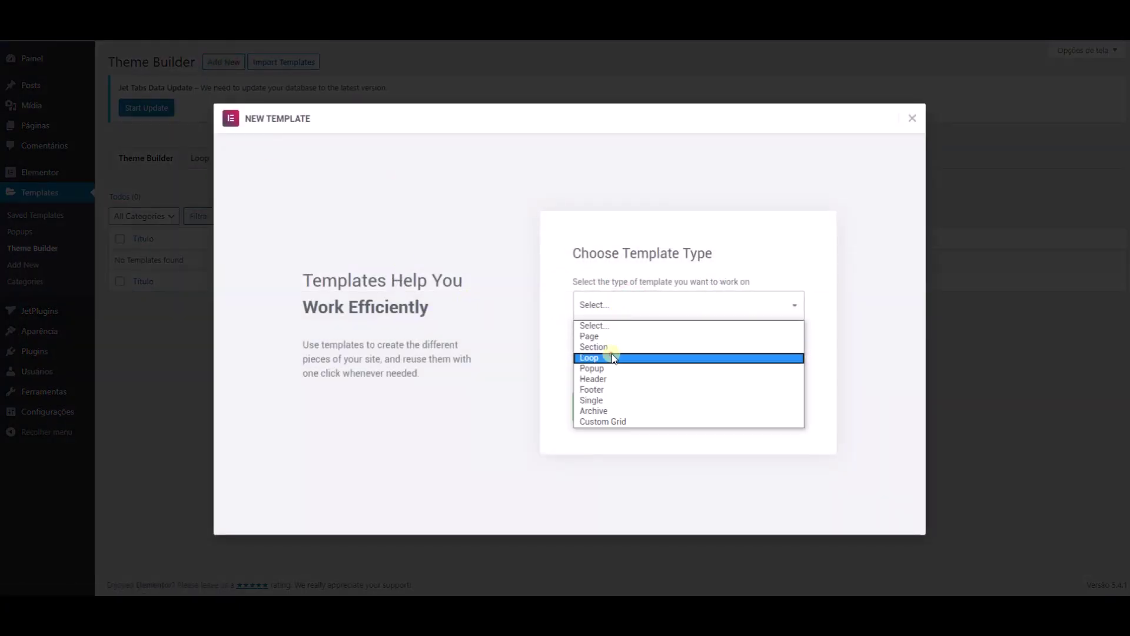
click(609, 356)
click(598, 362)
text(loopdeslide)
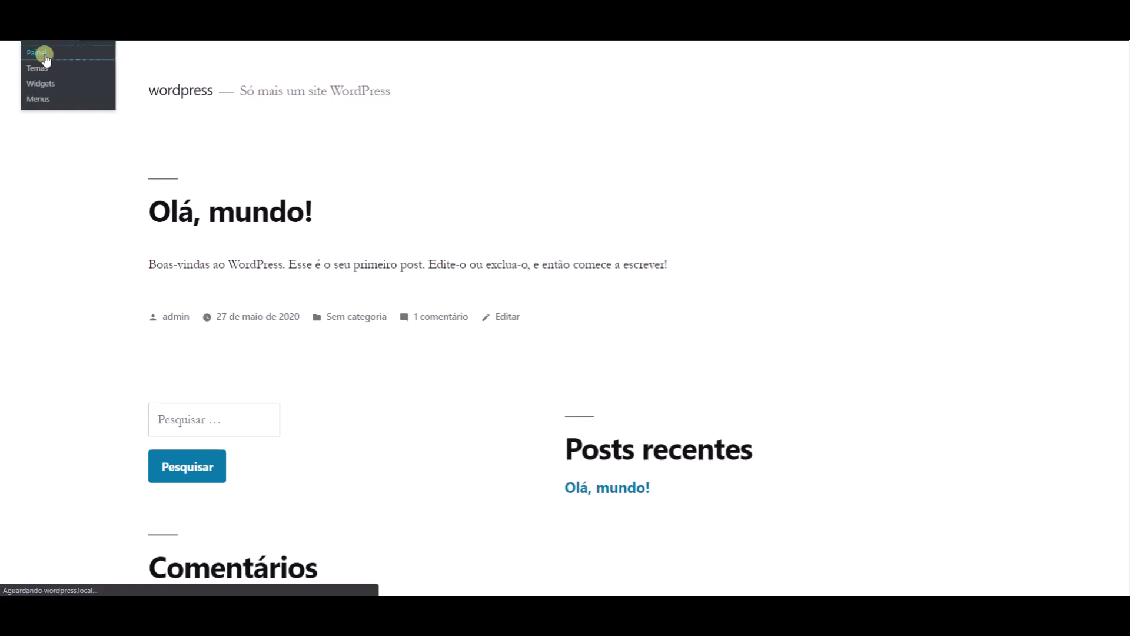
Return to the site dashboard and activate the Hello Elementor theme
click(45, 51)
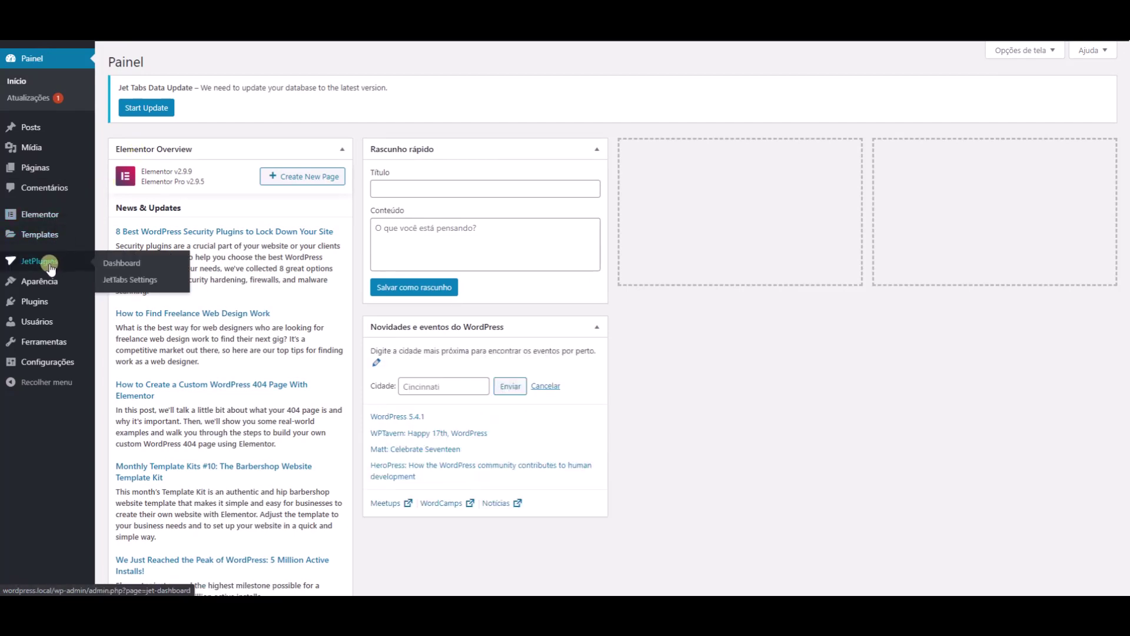
click(71, 287)
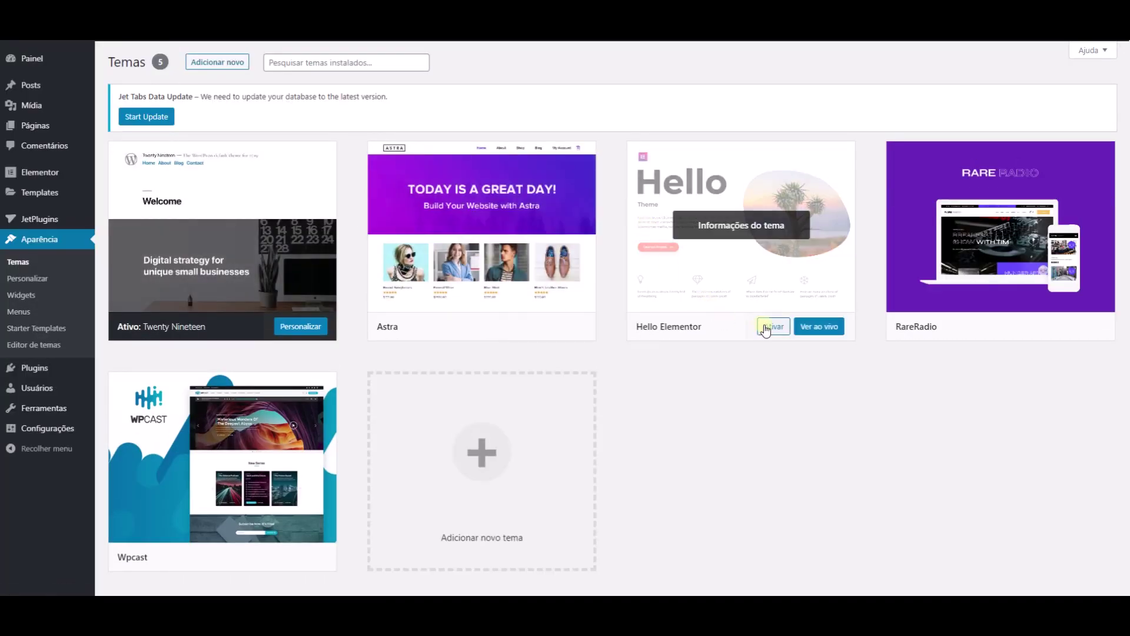
click(771, 327)
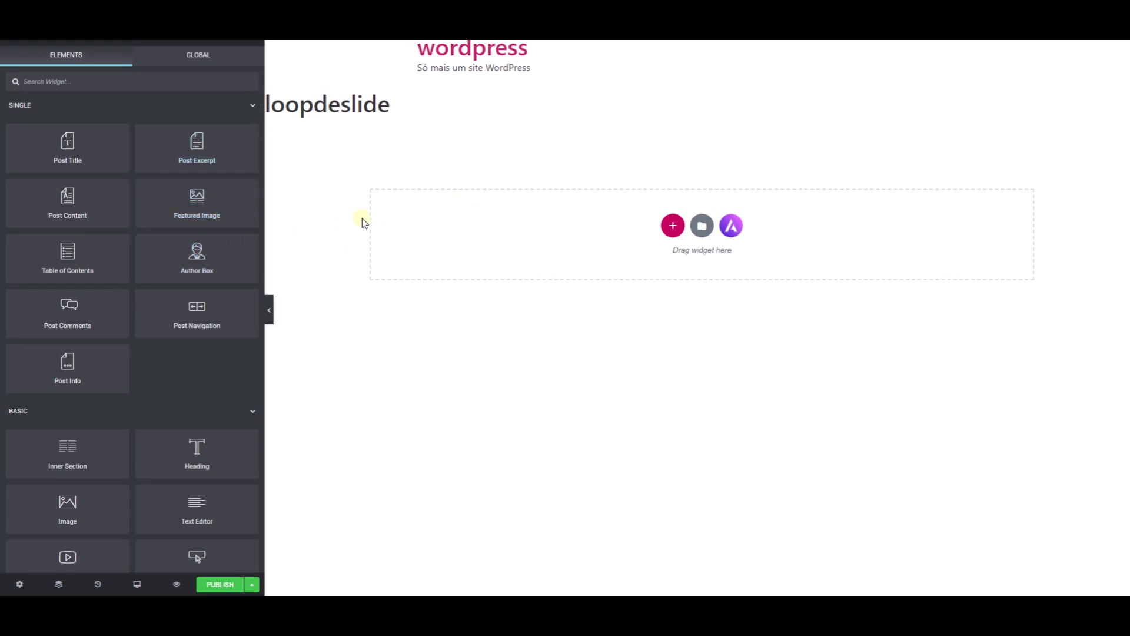
click(193, 108)
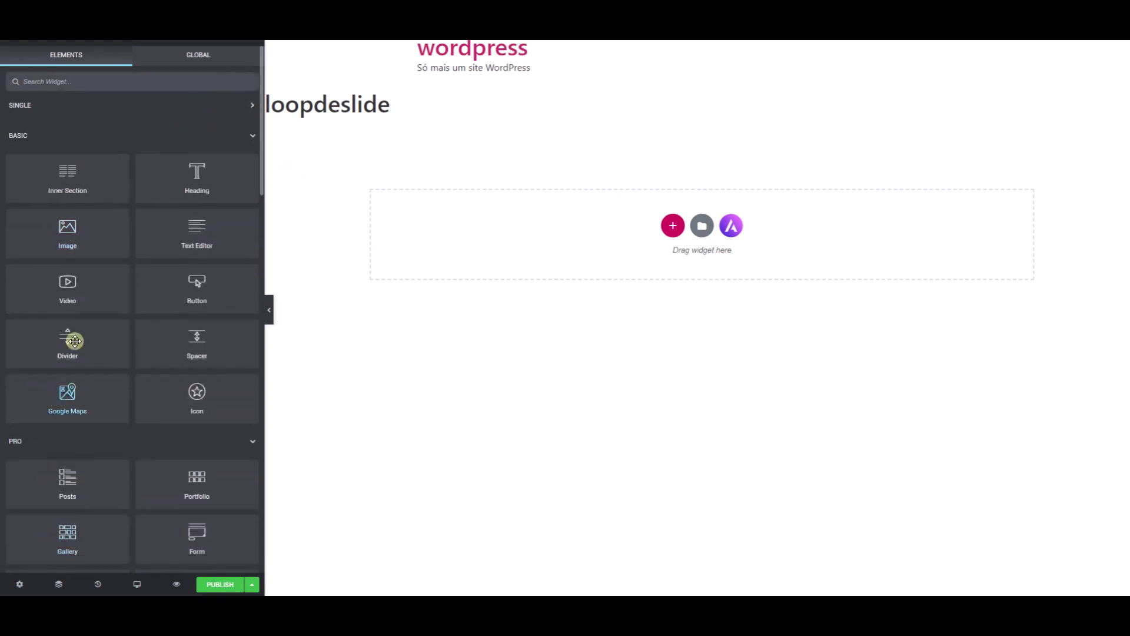
click(114, 144)
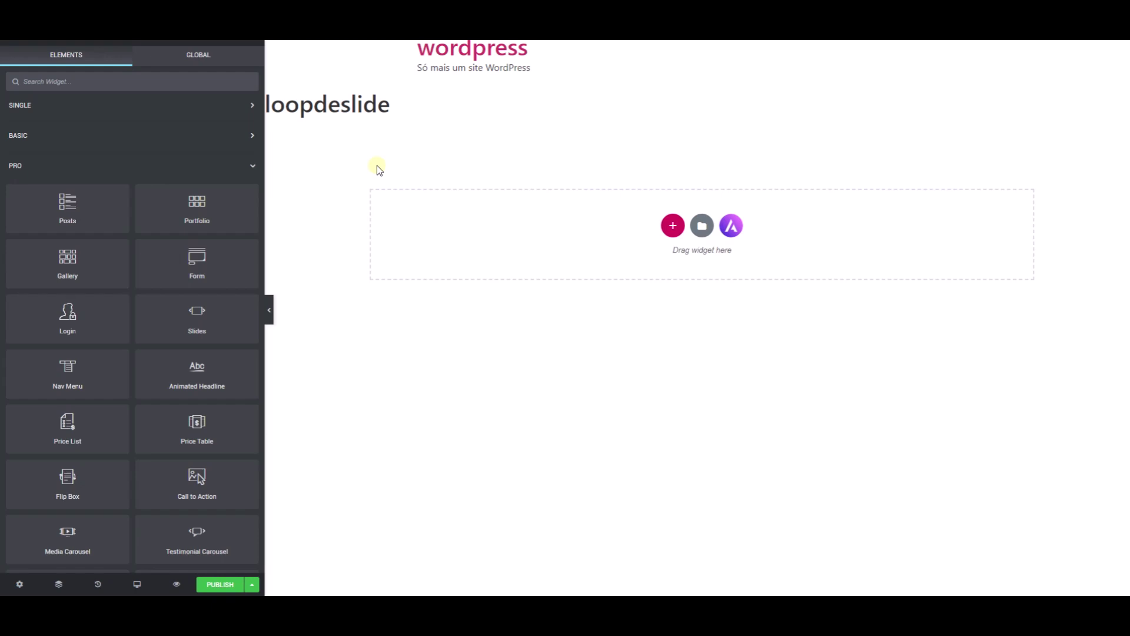
click(46, 169)
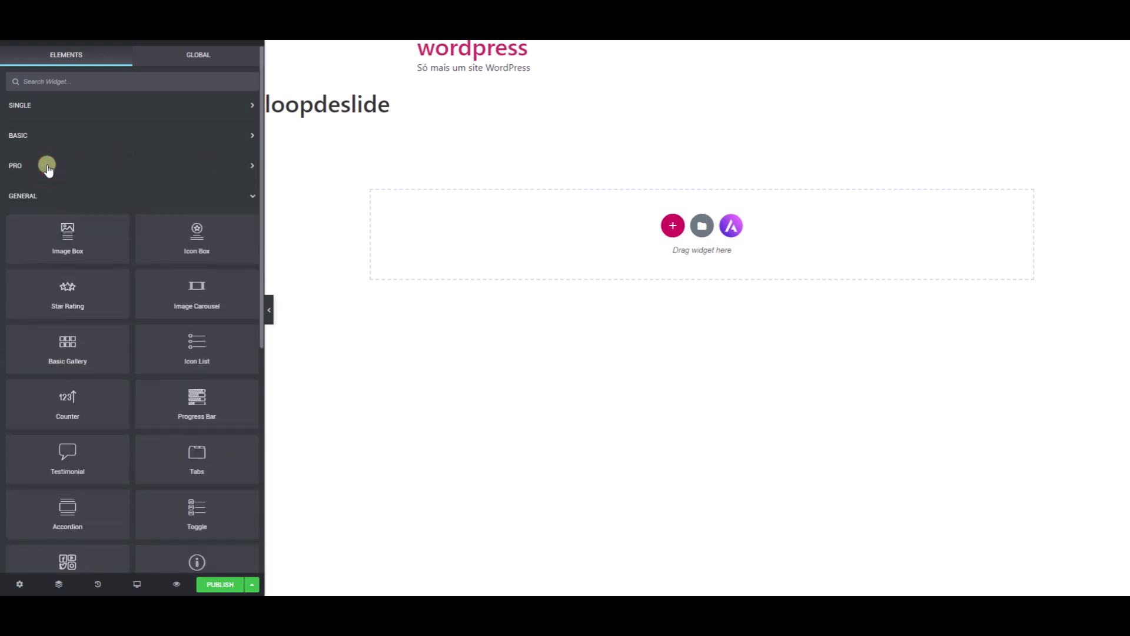
click(49, 109)
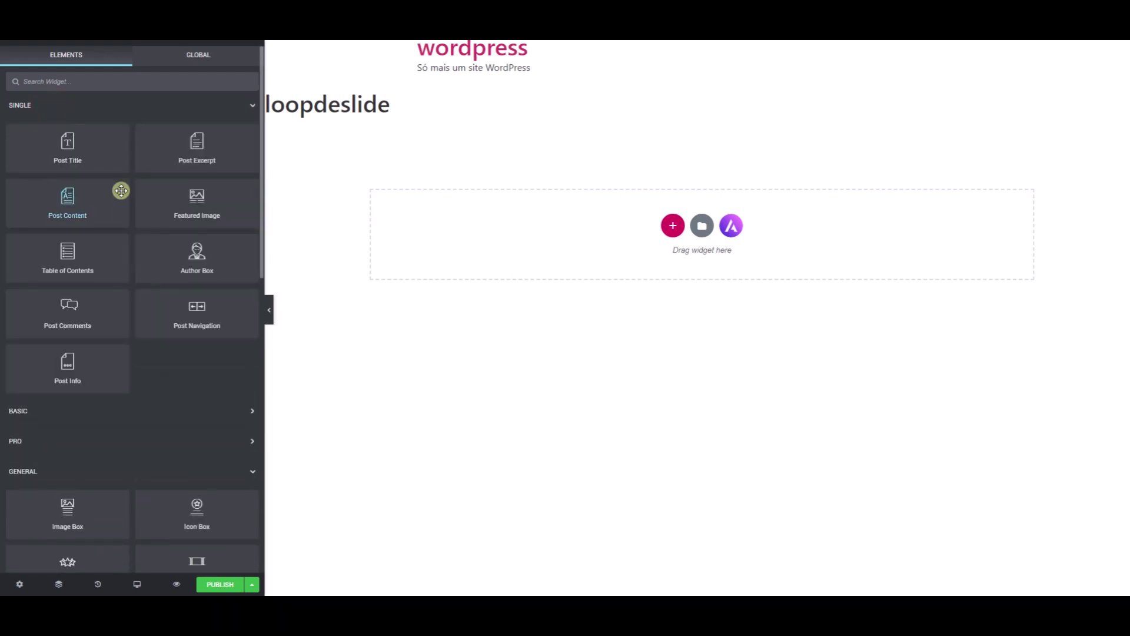
Add a new single-column section to the loopdeslide template
mouse_move(206, 196)
mouse_down()
mouse_move(502, 164)
mouse_move(519, 220)
mouse_move(227, 195)
mouse_up()
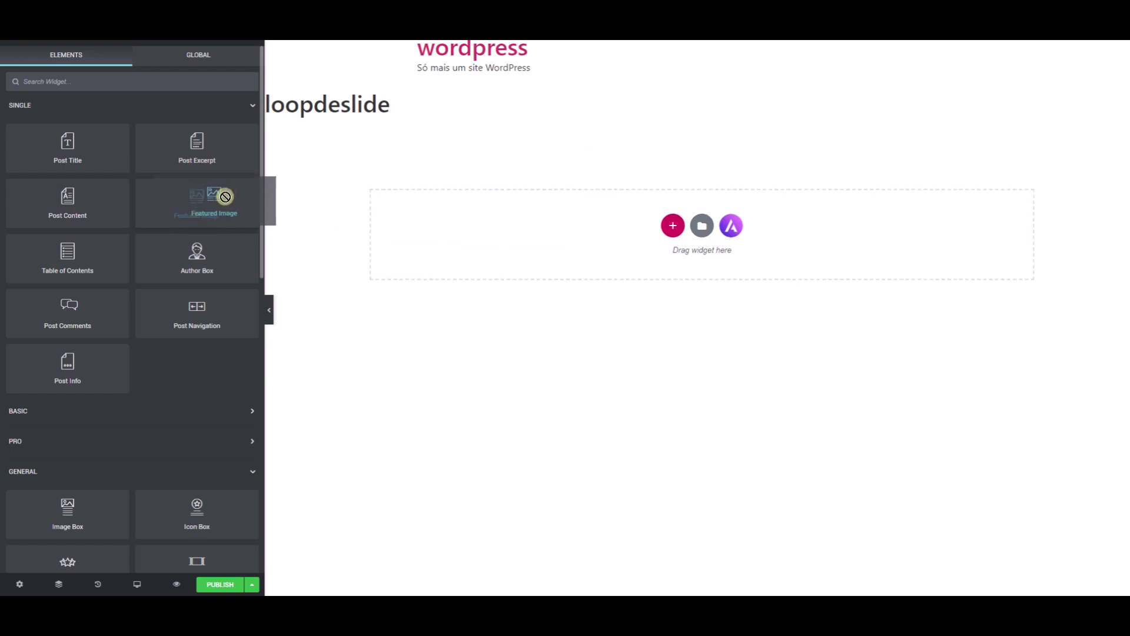
click(673, 226)
click(532, 259)
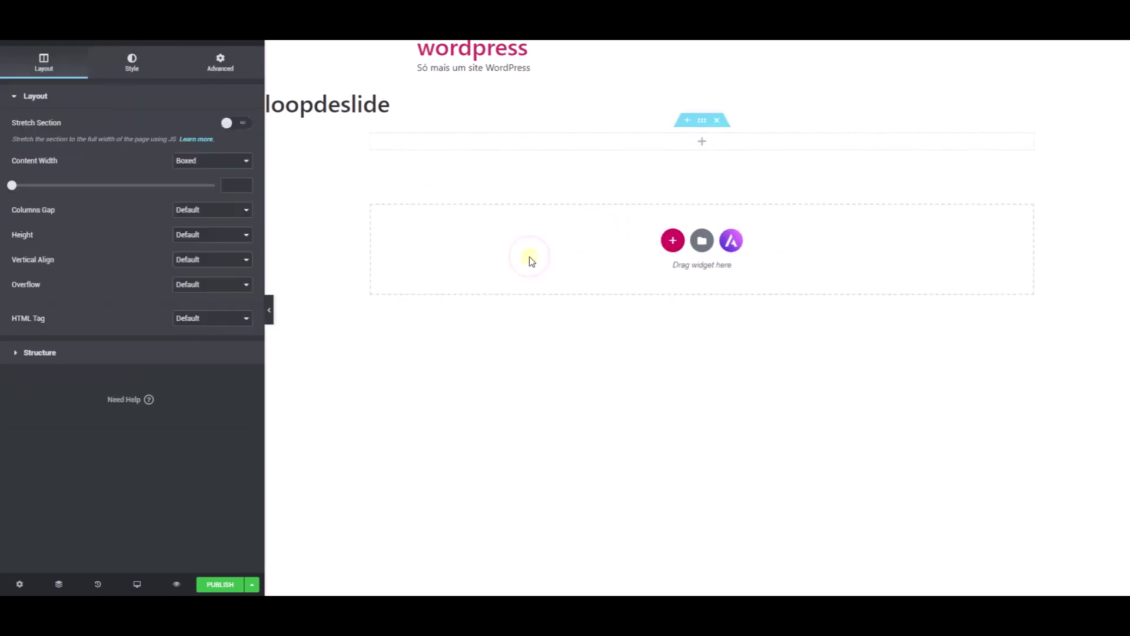
Insert a two-column inner section in the new section and place the Featured Image widget in its left column
click(246, 64)
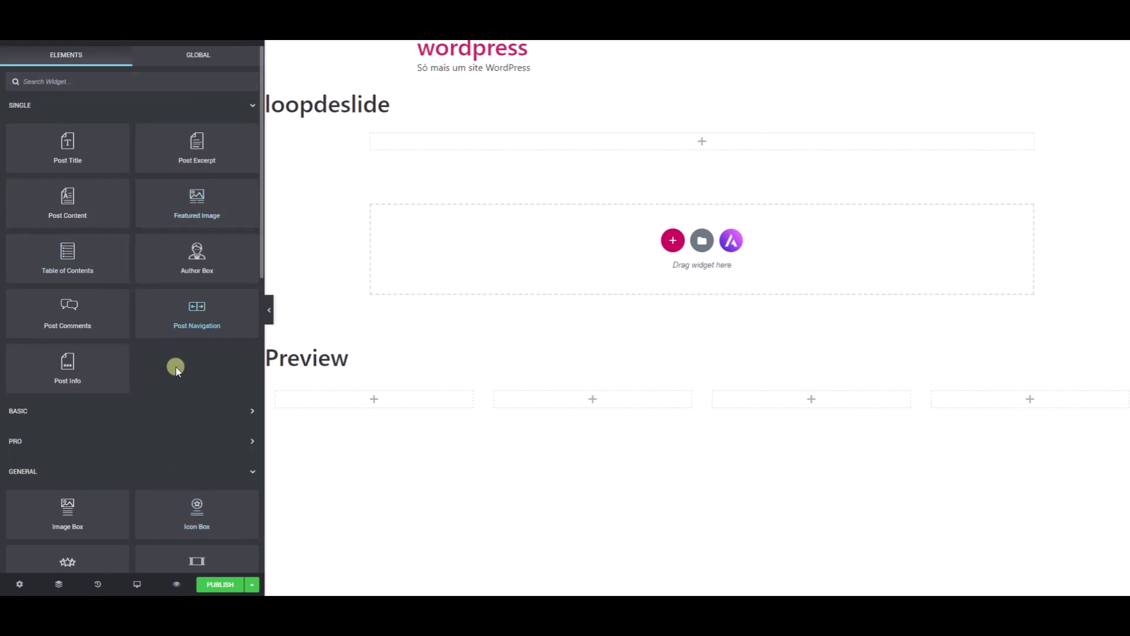
scroll(176, 366, down, 2)
scroll(173, 366, down, 2)
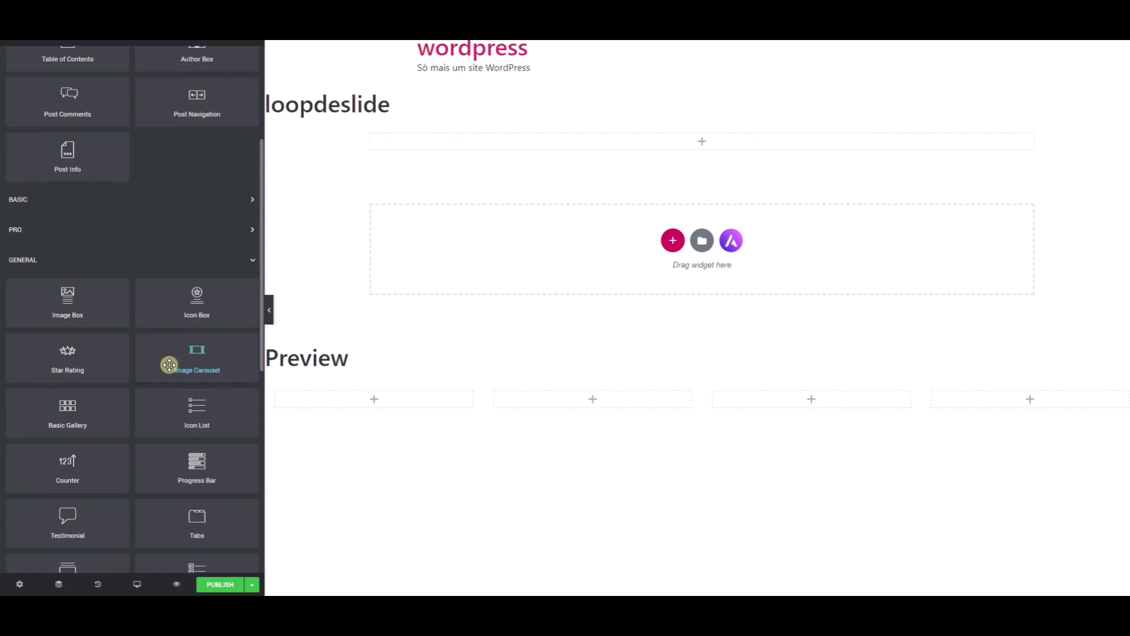
scroll(170, 365, up, 4)
drag(177, 209, 580, 164)
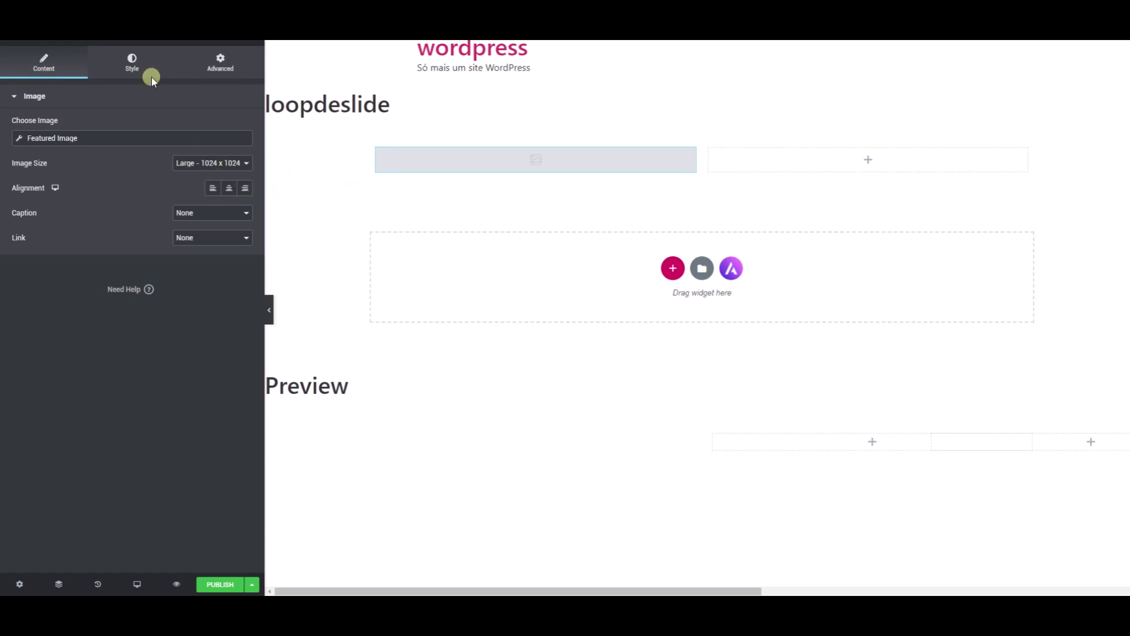
Add the Post Title widget below the featured image and link it dynamically to the Post URL
click(259, 41)
drag(59, 152, 449, 165)
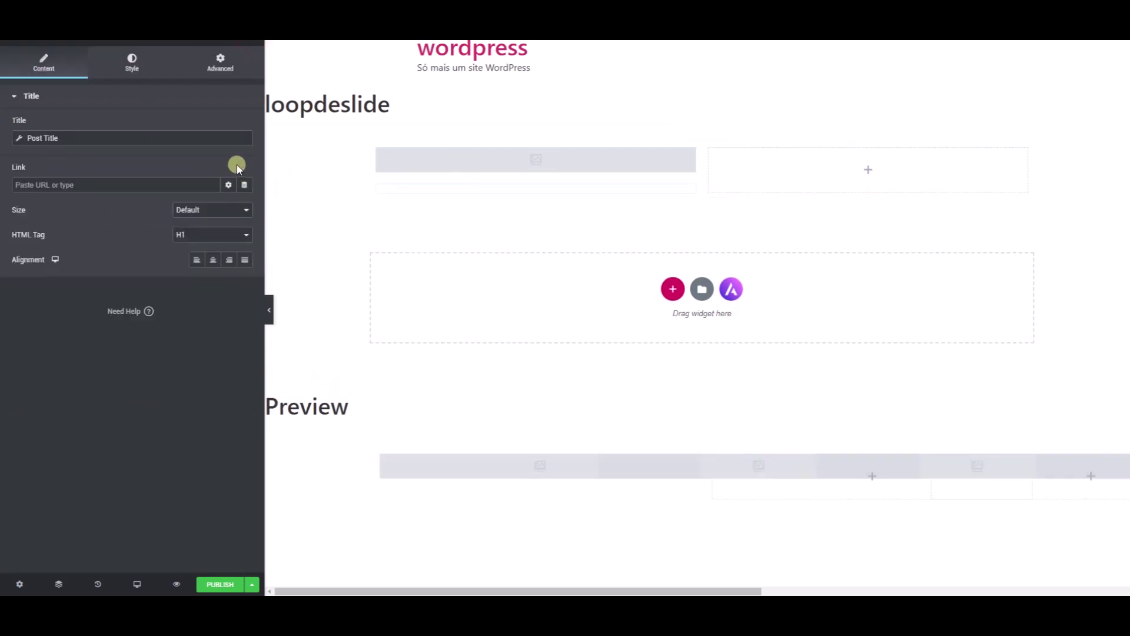
click(229, 186)
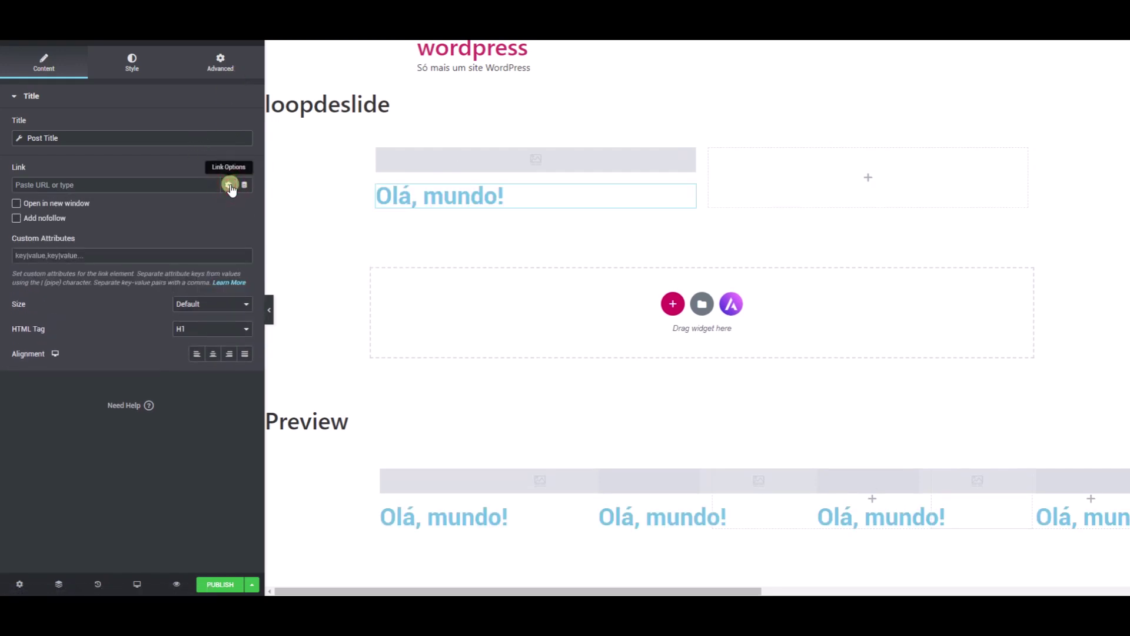
click(237, 186)
click(245, 185)
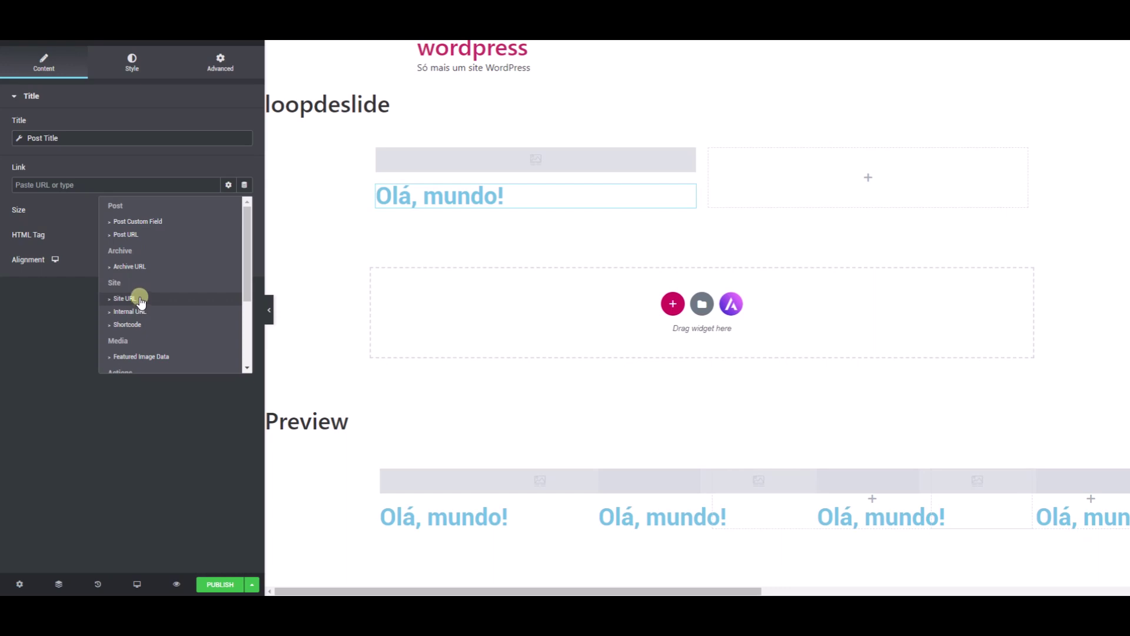
click(135, 233)
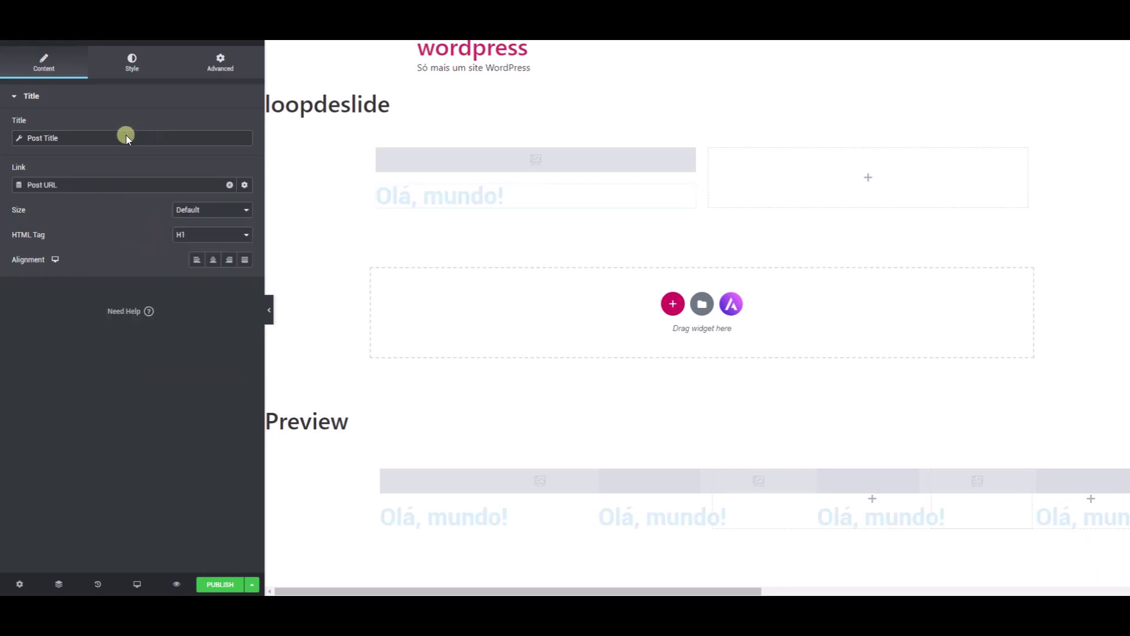
Add the Post Excerpt widget to the right column and move the Post Title above it
click(257, 44)
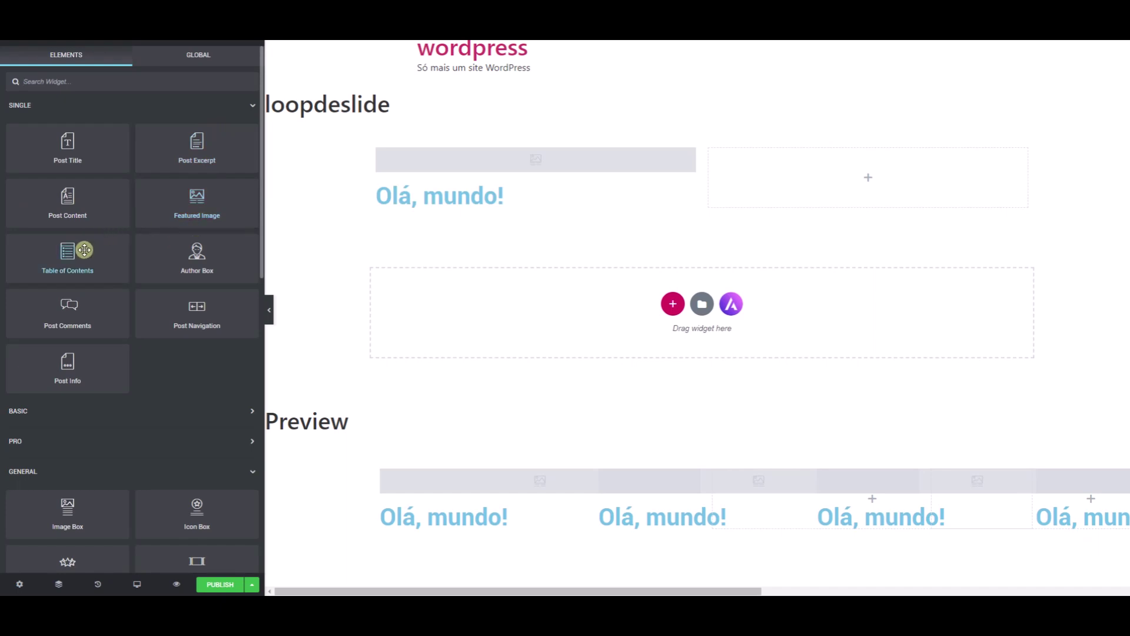
drag(197, 135, 786, 176)
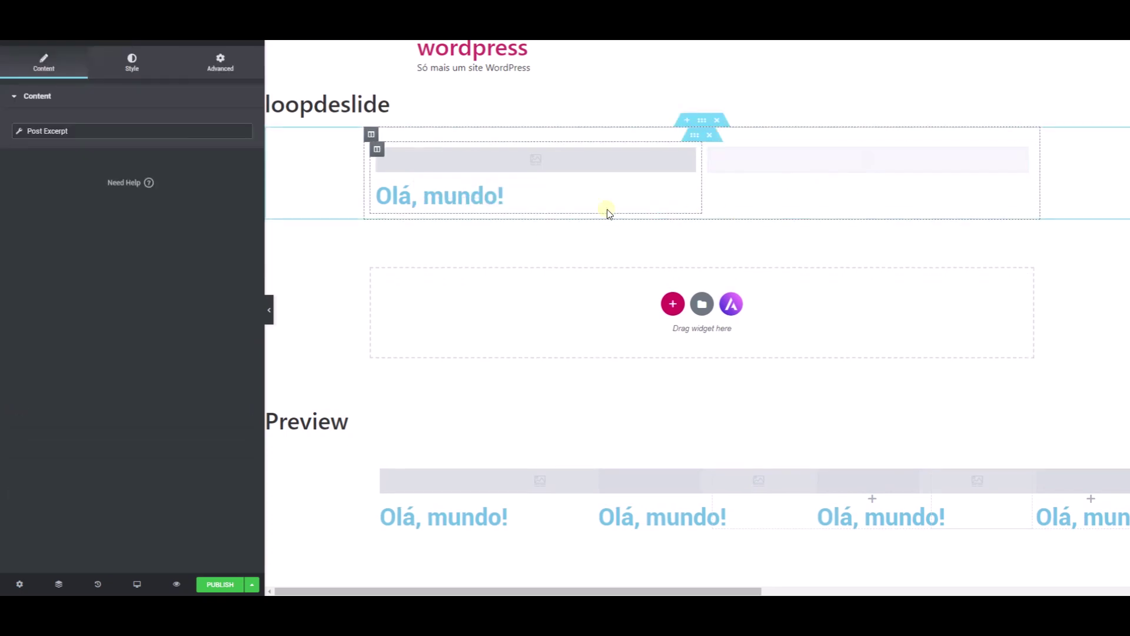
drag(685, 191, 752, 149)
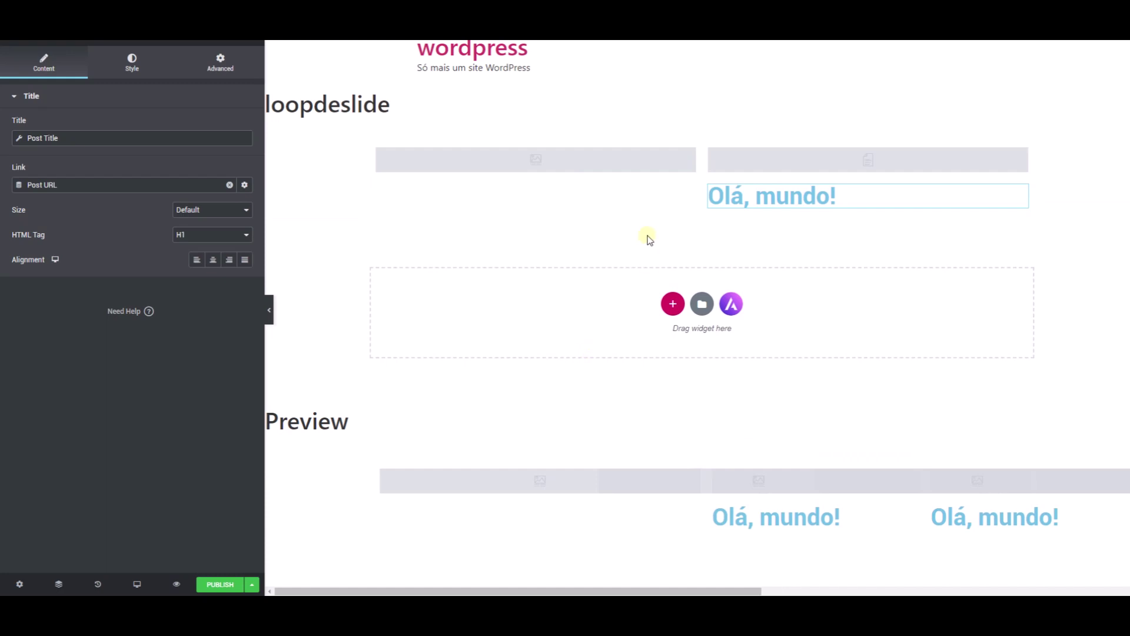
drag(999, 187, 956, 154)
Insert the Post Info widget between the title and excerpt, and change its Time item to Terms with the Categorias taxonomy
click(258, 40)
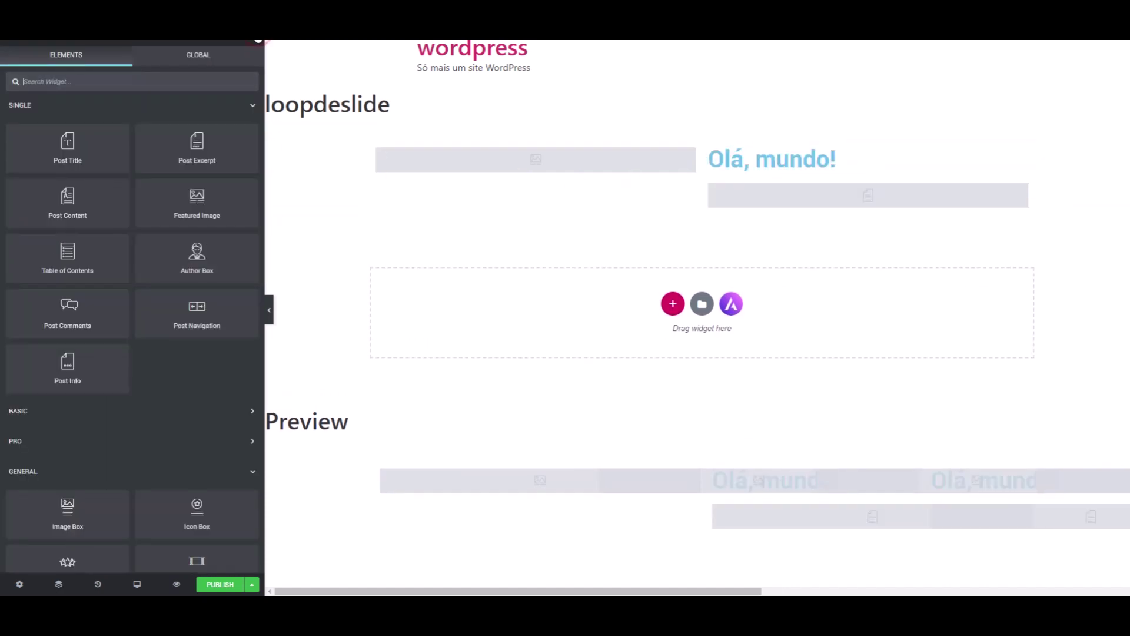
drag(68, 364, 795, 175)
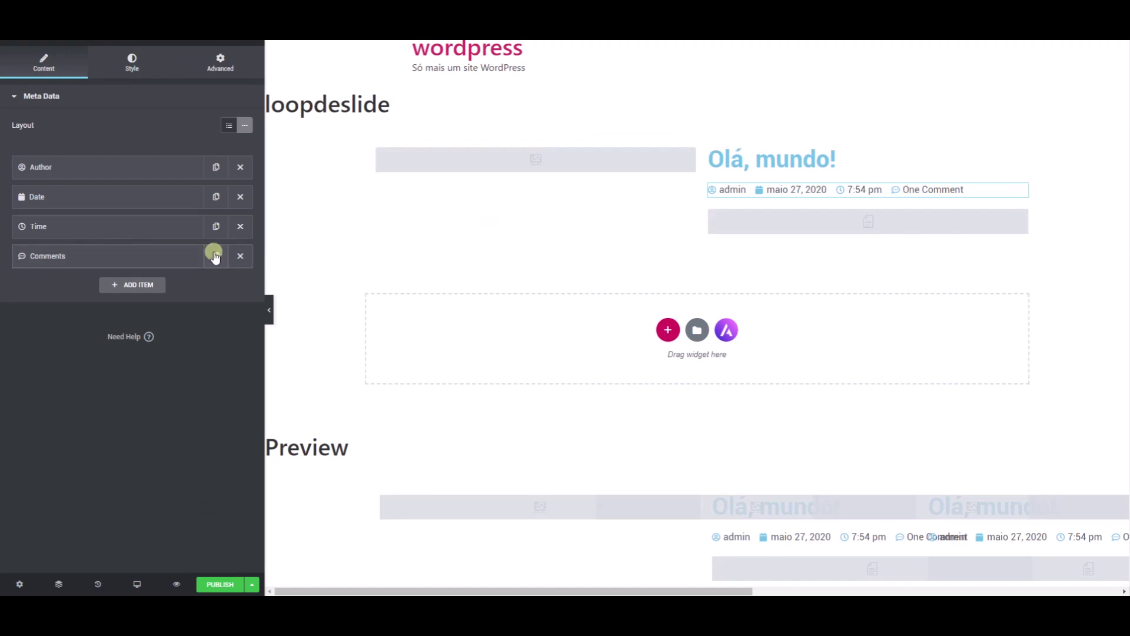
click(61, 238)
click(206, 255)
click(198, 285)
click(193, 257)
click(172, 257)
click(97, 291)
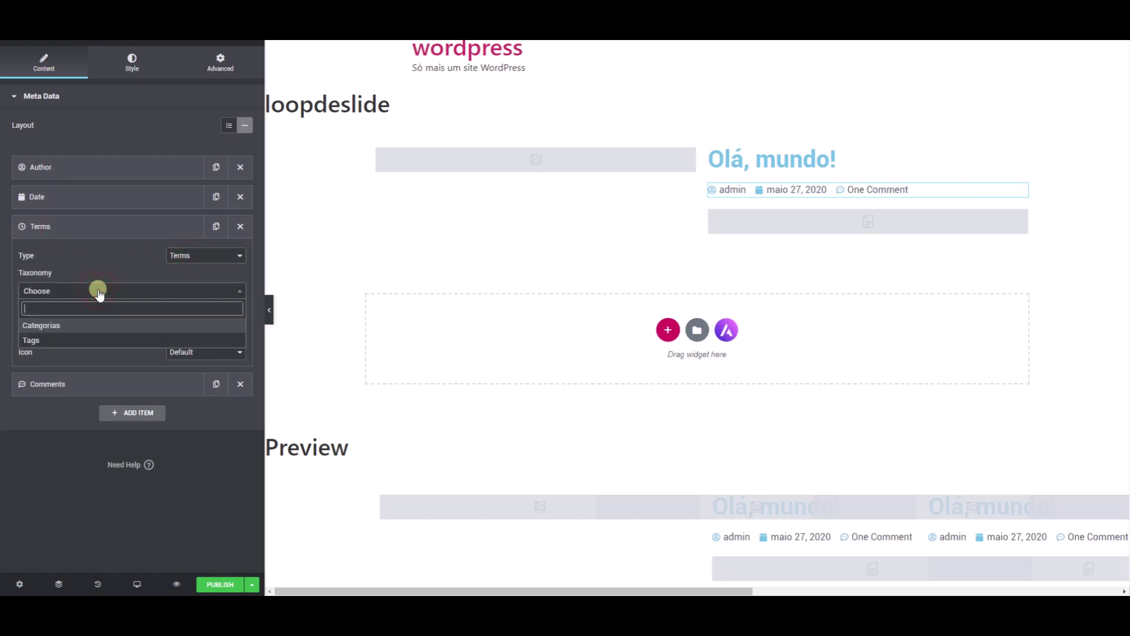
click(52, 327)
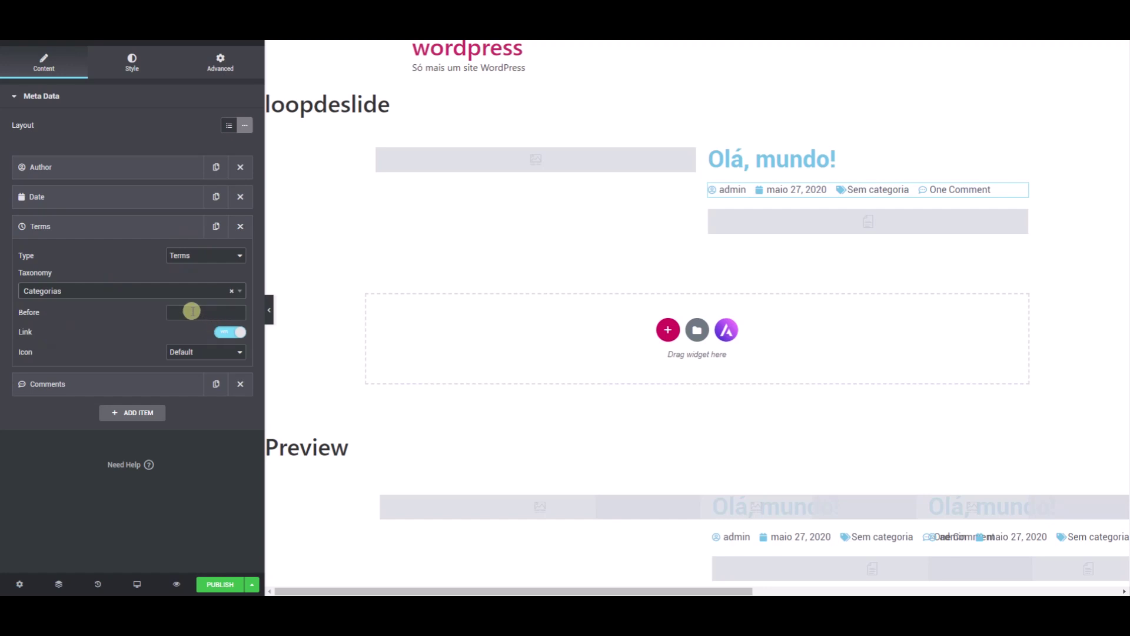
text(Oi)
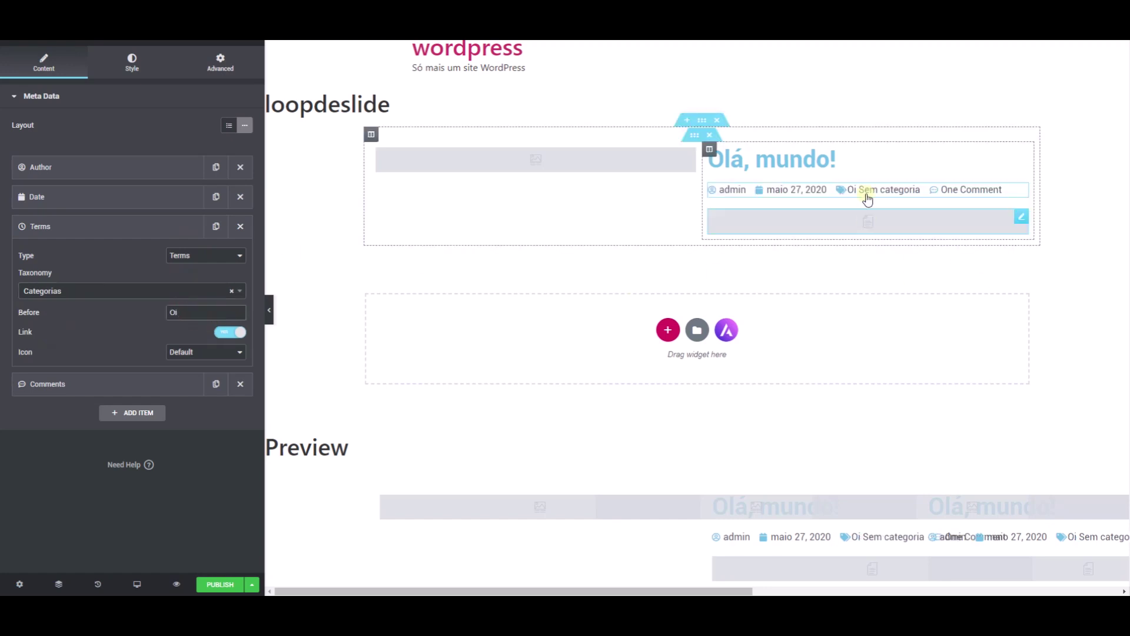
key(BackSpace)
key(BackSpace)
text(-)
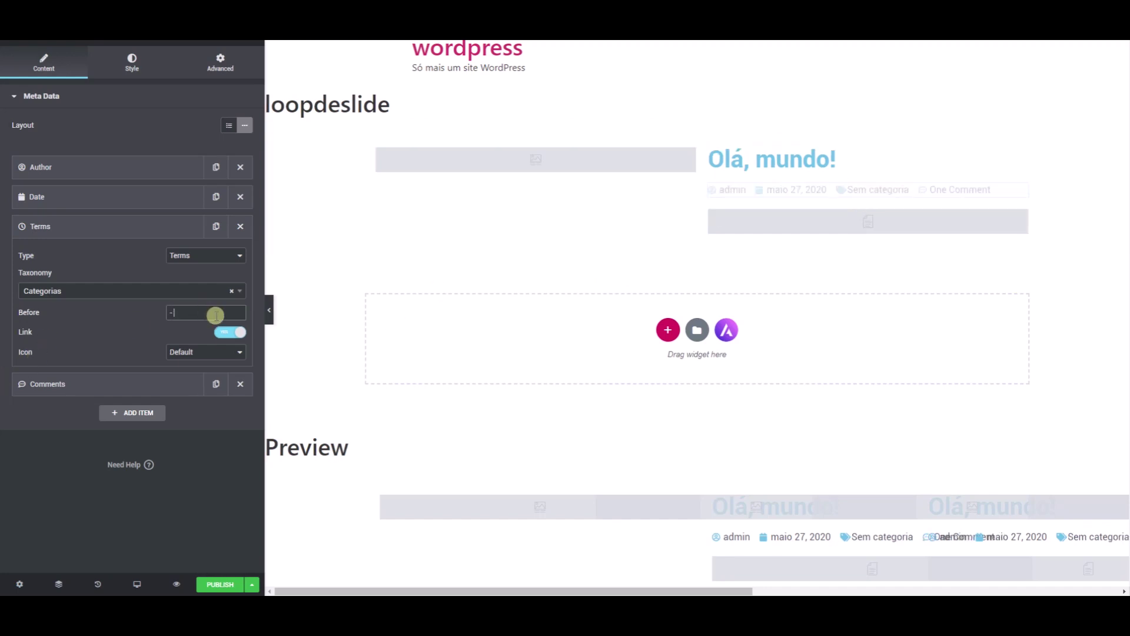
key(BackSpace)
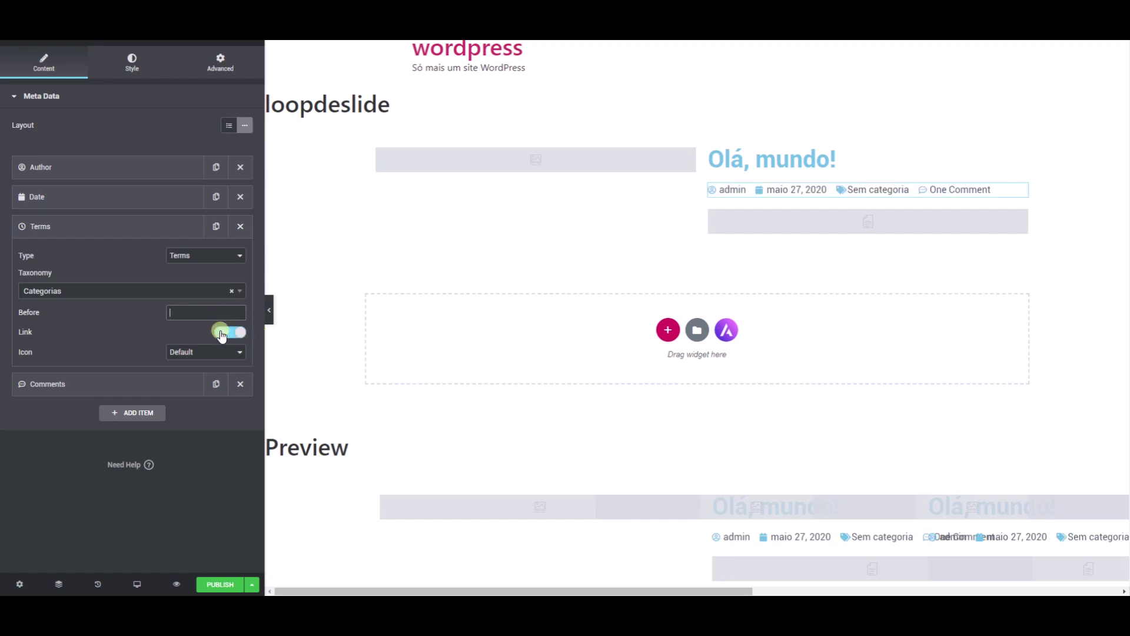
Set the icon of the Post Info's Terms item to None
click(217, 352)
click(200, 365)
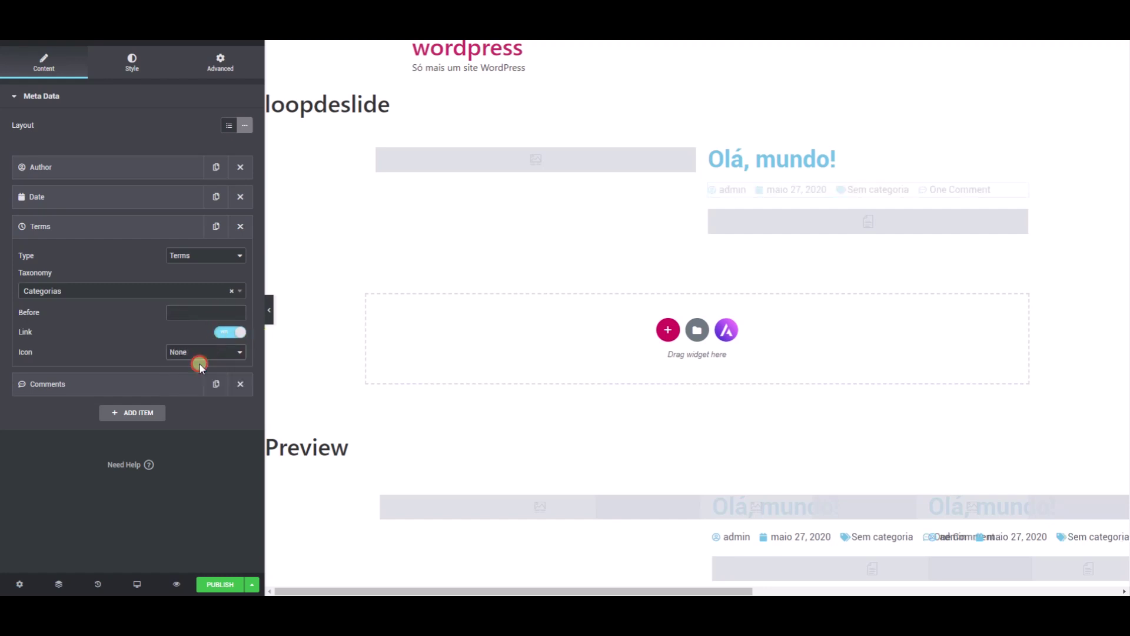
Set the Post Info's Terms item to a Custom icon, using the circled check mark from the icon library
click(196, 353)
click(192, 385)
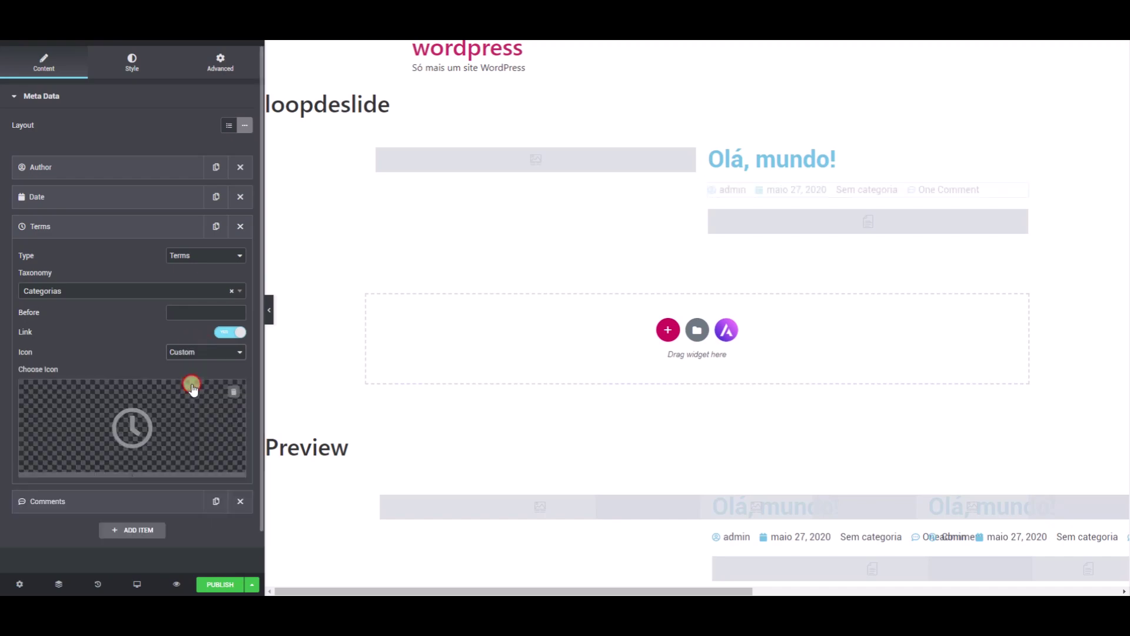
click(132, 427)
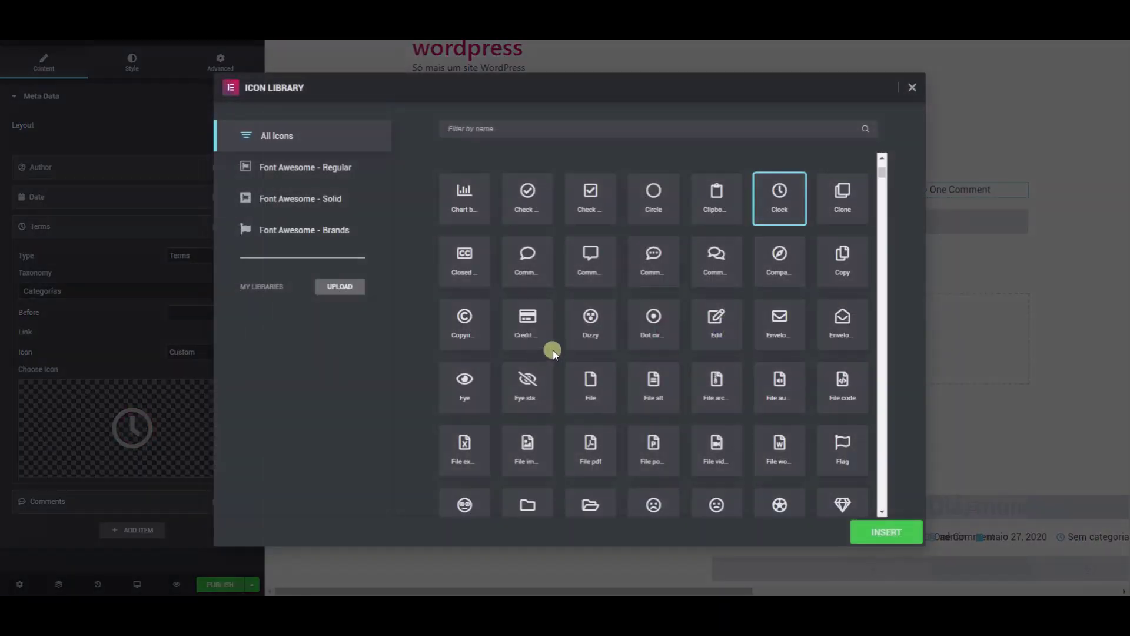
click(526, 203)
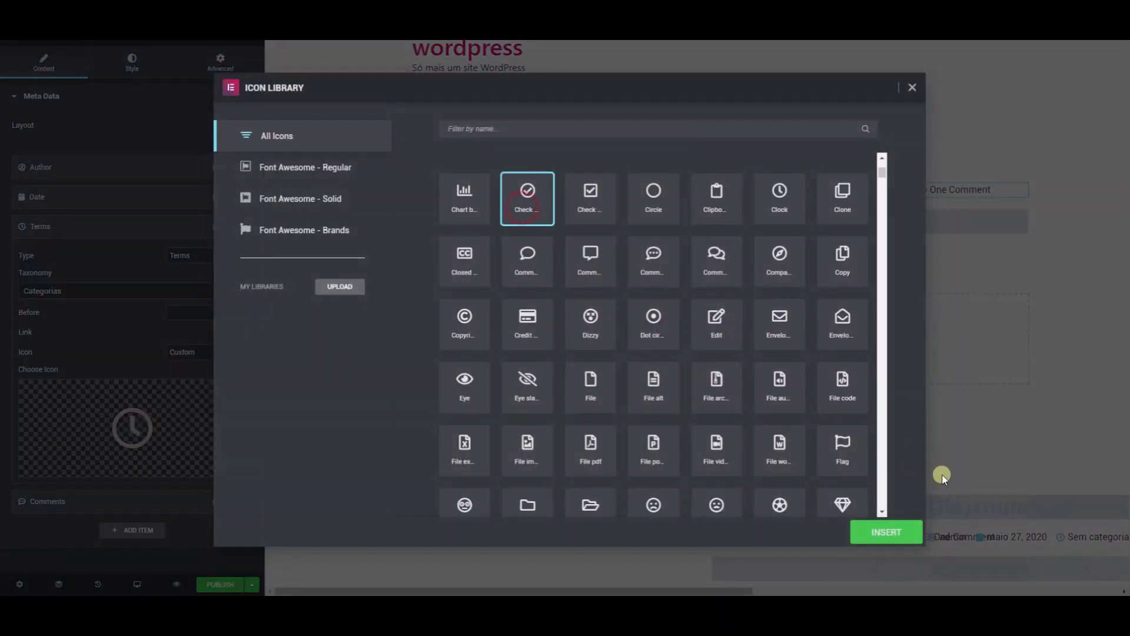
click(902, 537)
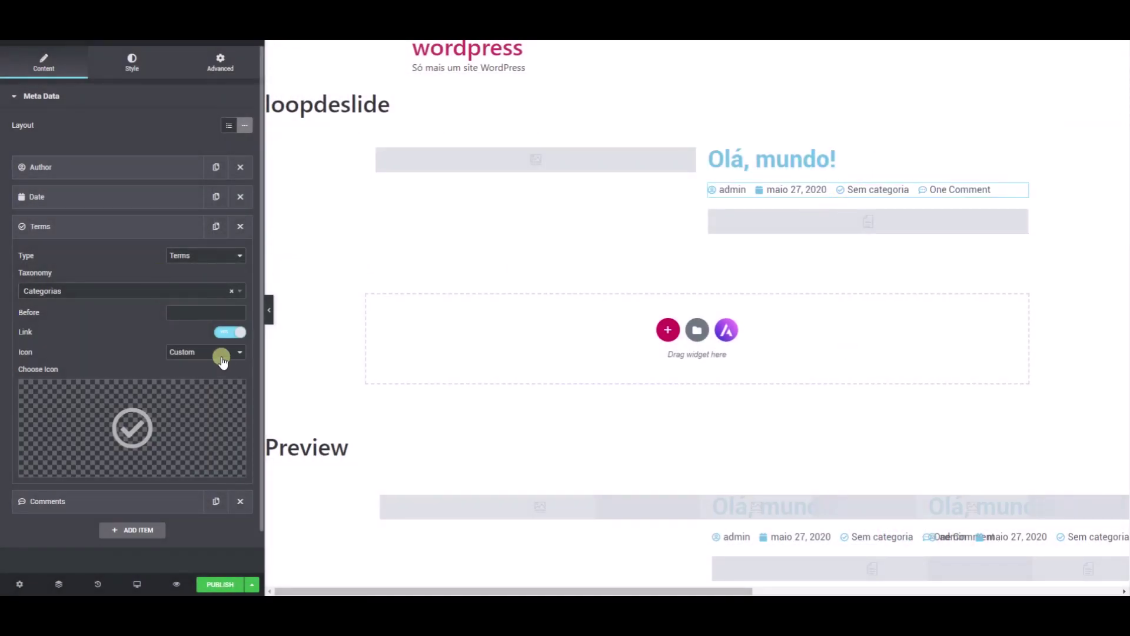
click(118, 230)
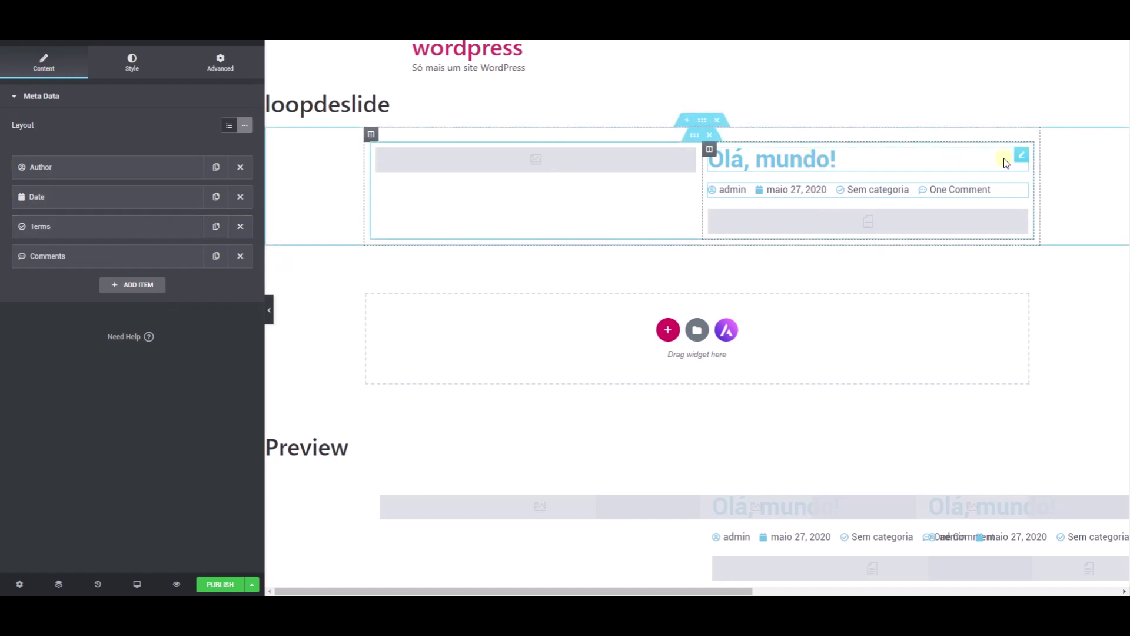
Set the text color of the Post Title in the right column to black
click(1018, 158)
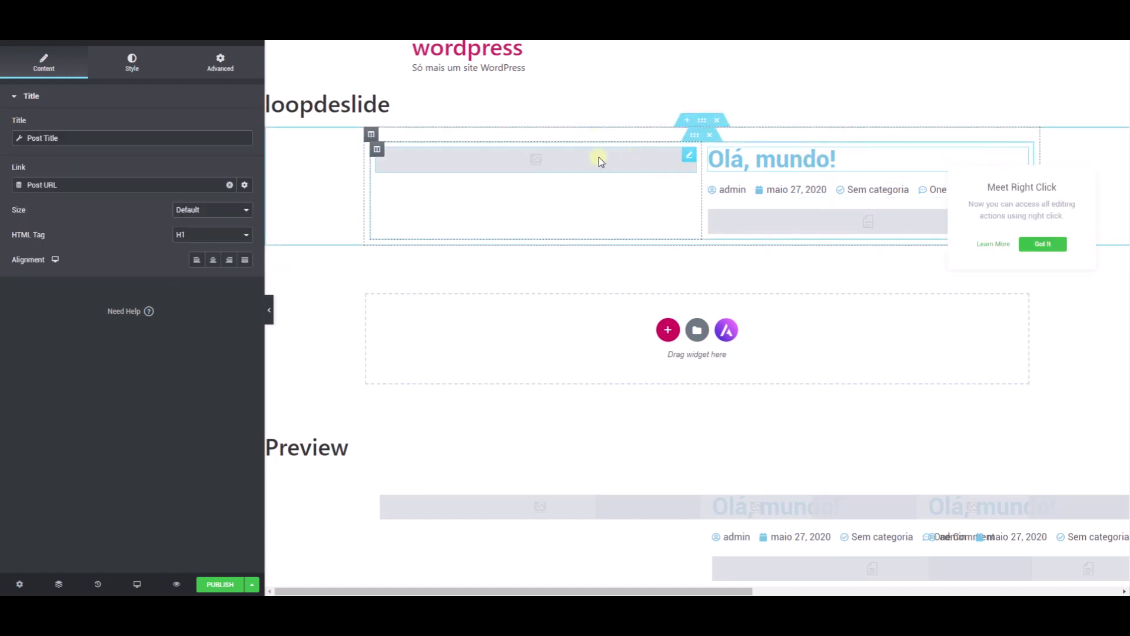
click(1107, 295)
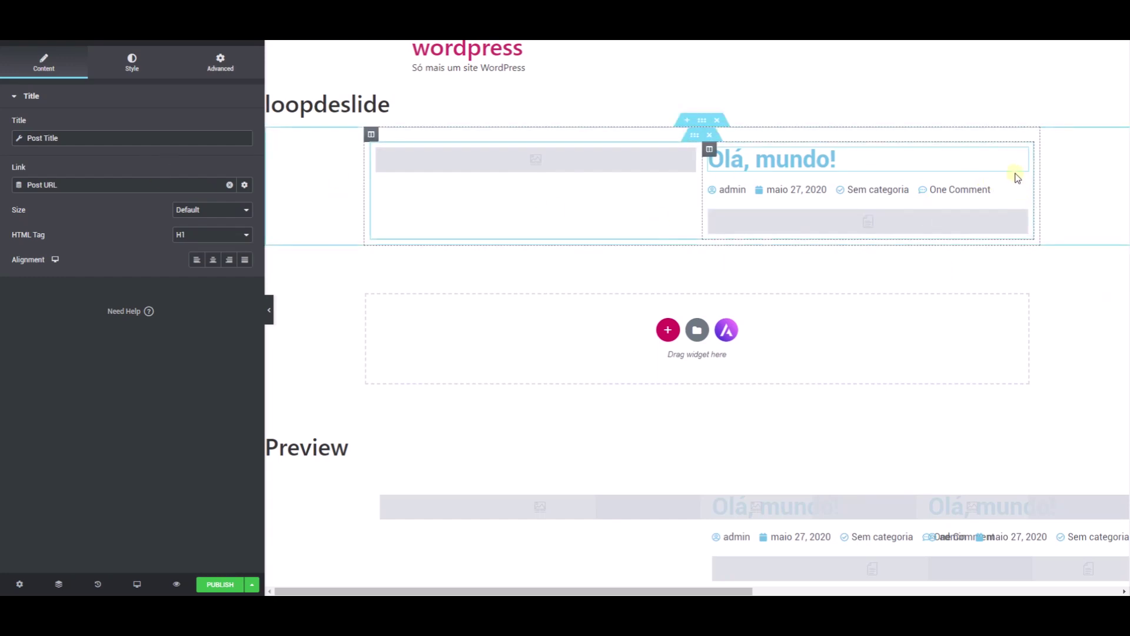
right_click(1022, 153)
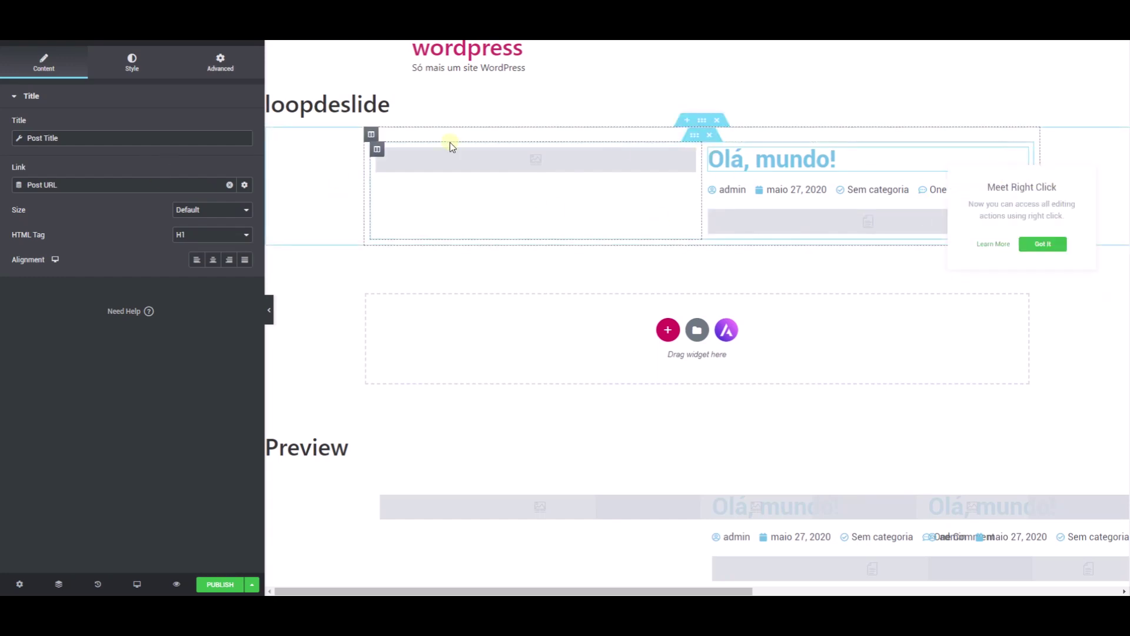
click(131, 59)
click(225, 127)
click(186, 152)
click(176, 99)
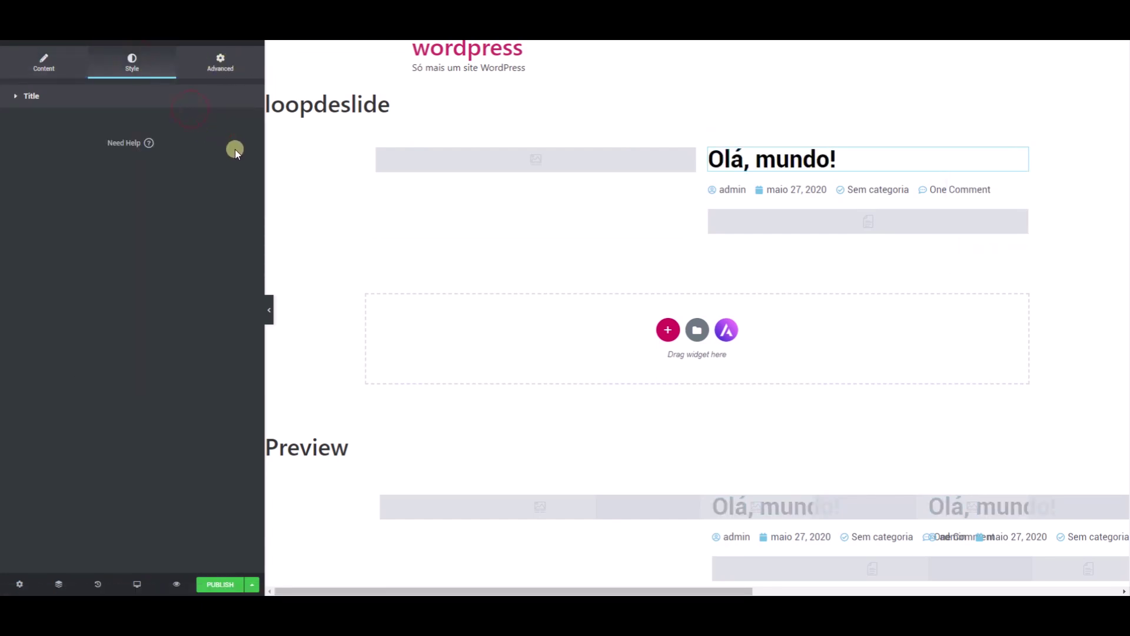
Set the Post Title's typography family to Roboto
click(175, 99)
click(244, 150)
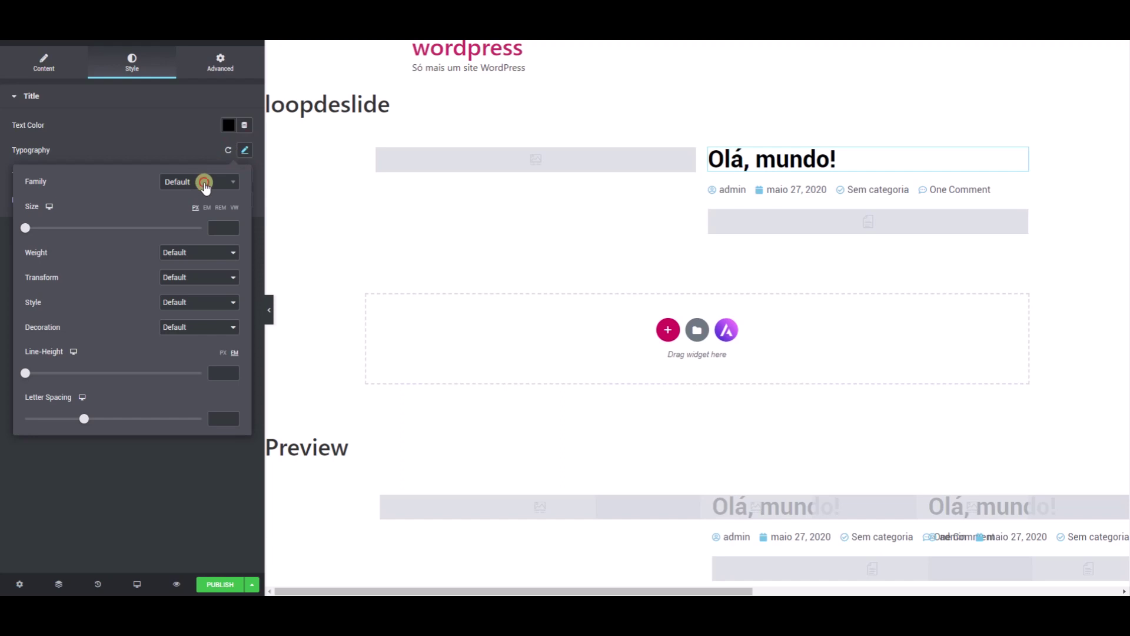
click(205, 186)
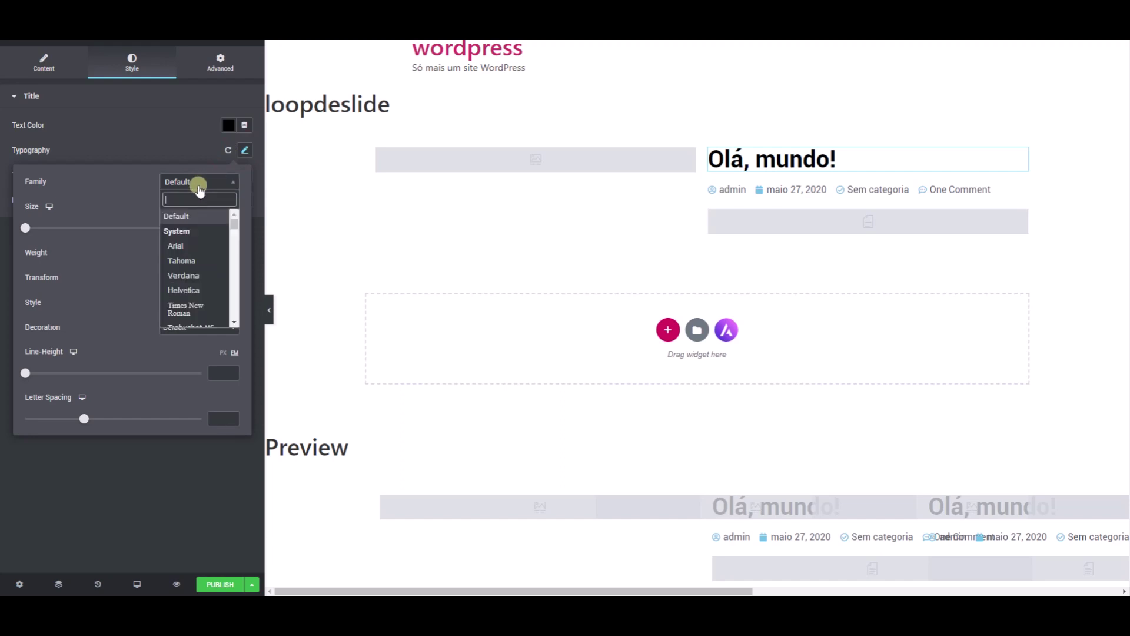
text(rob)
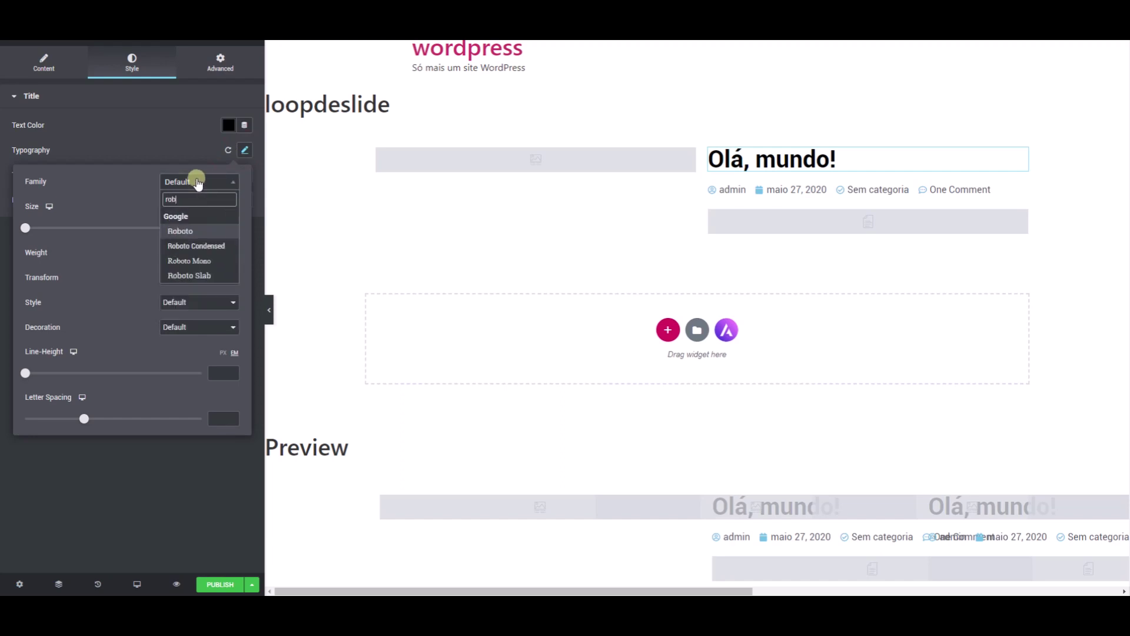
click(182, 230)
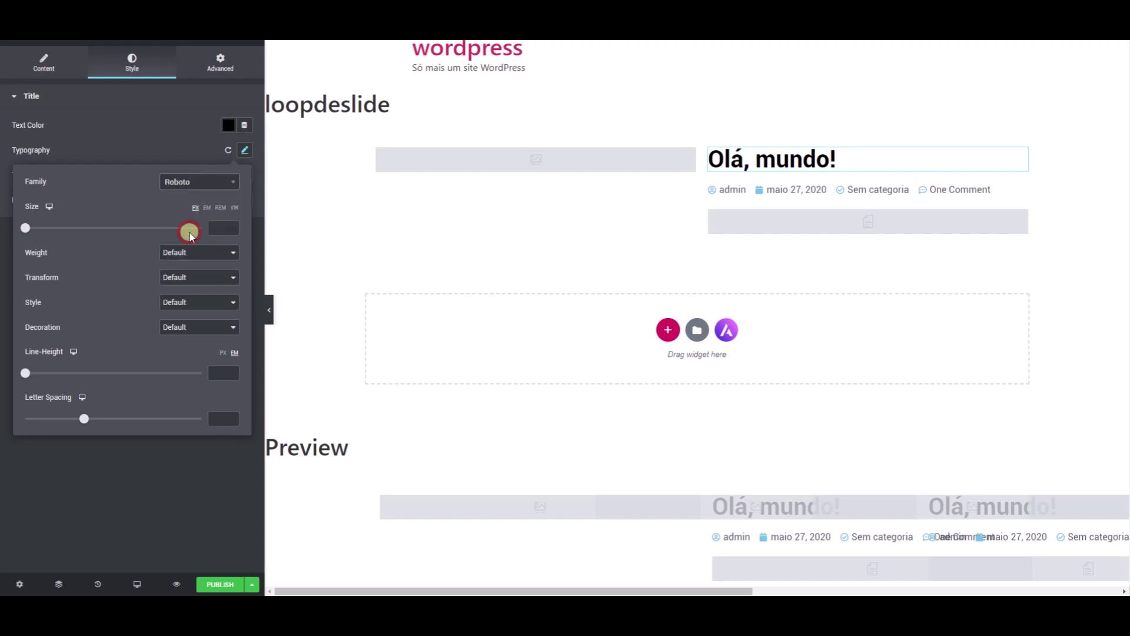
click(162, 149)
Set the text color of the Post Info widget to black
click(1021, 190)
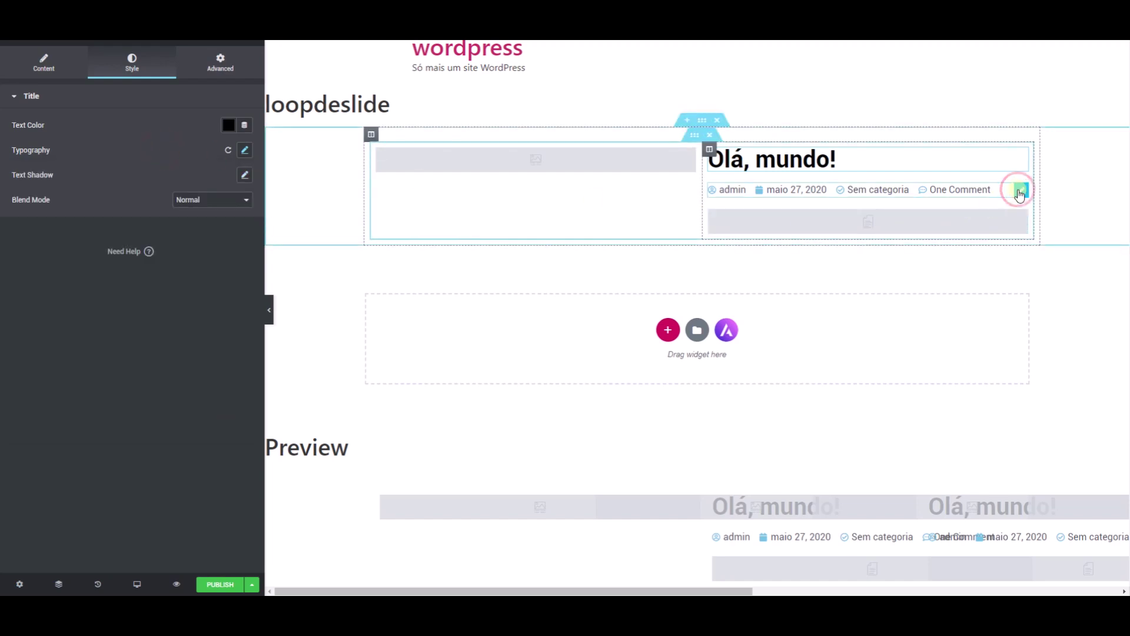
click(125, 63)
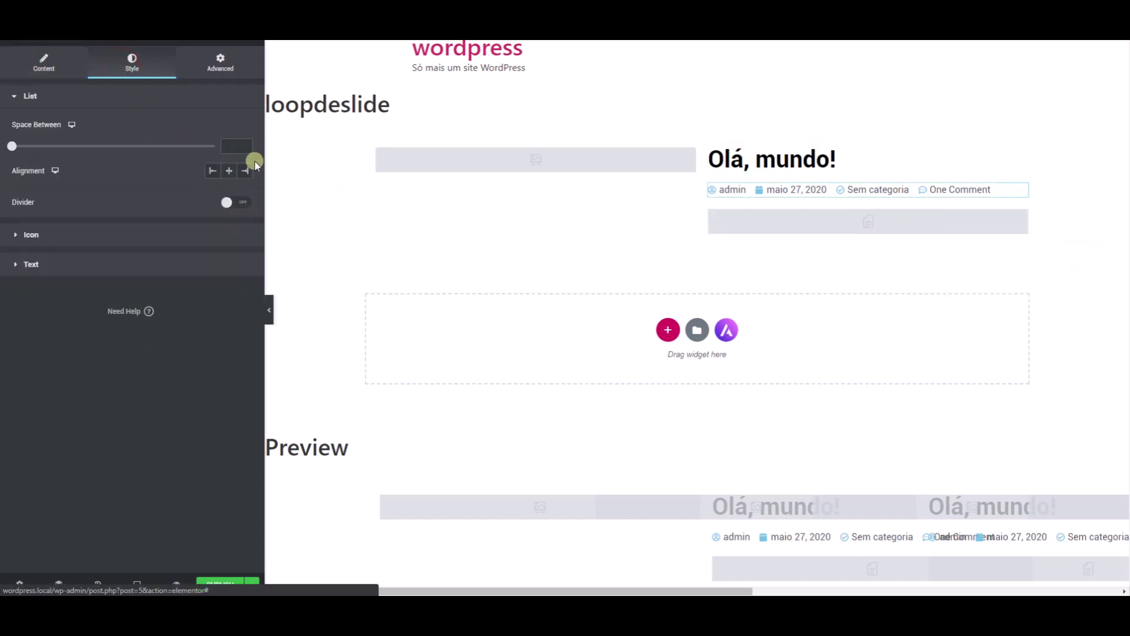
click(128, 264)
click(228, 221)
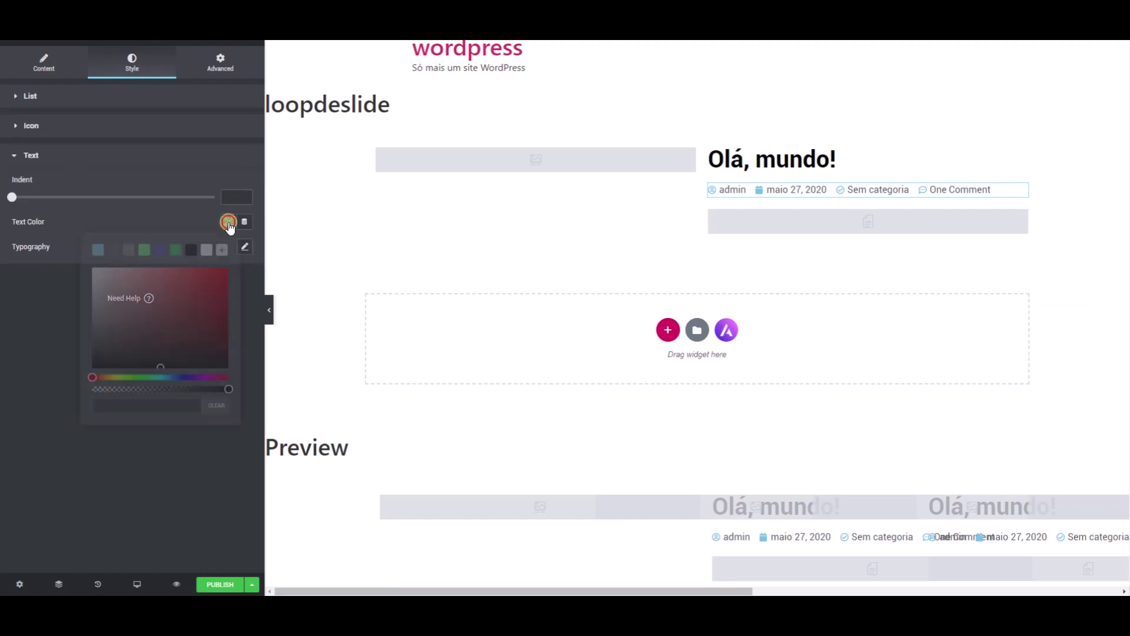
click(188, 251)
Set the Post Info text typography to Roboto with a size of 14 px
click(245, 247)
click(178, 279)
text(roboto)
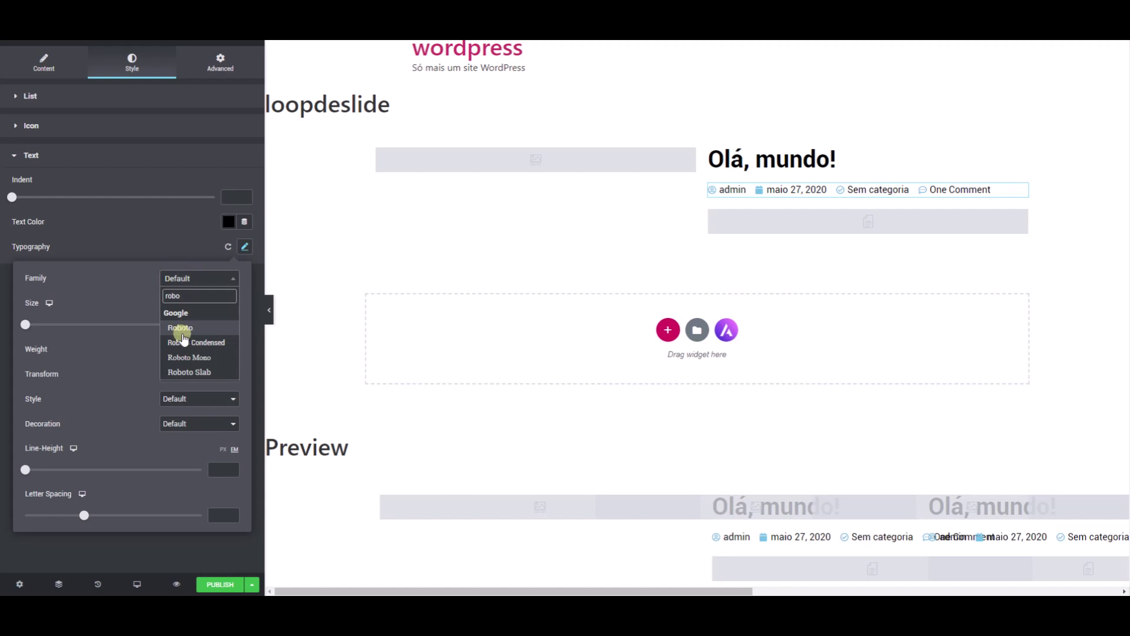
click(182, 327)
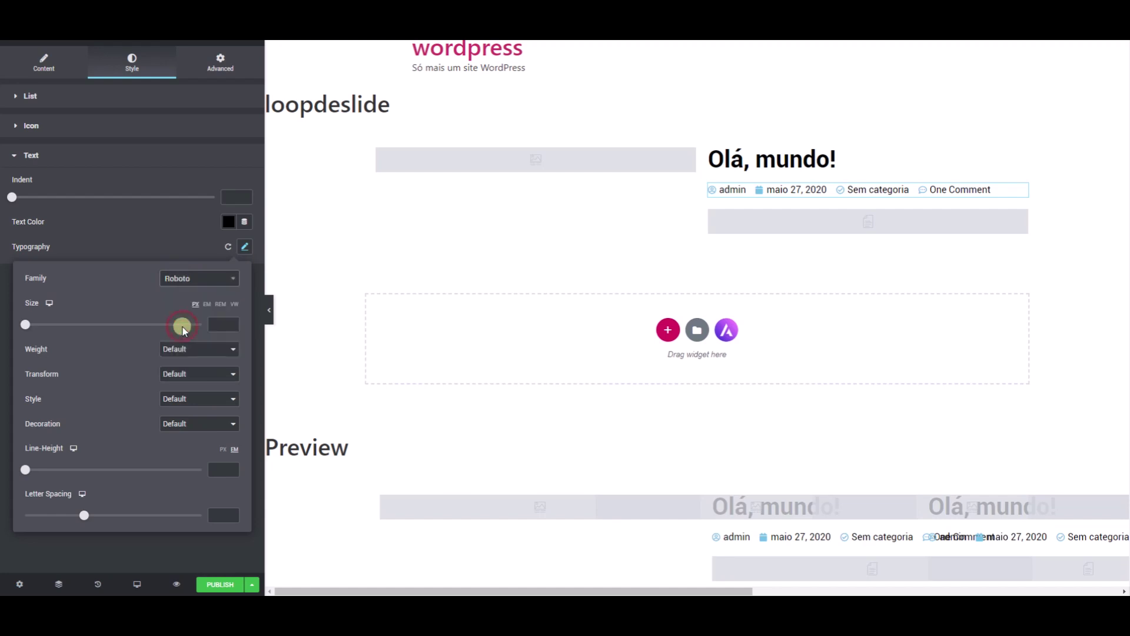
click(213, 325)
text(14)
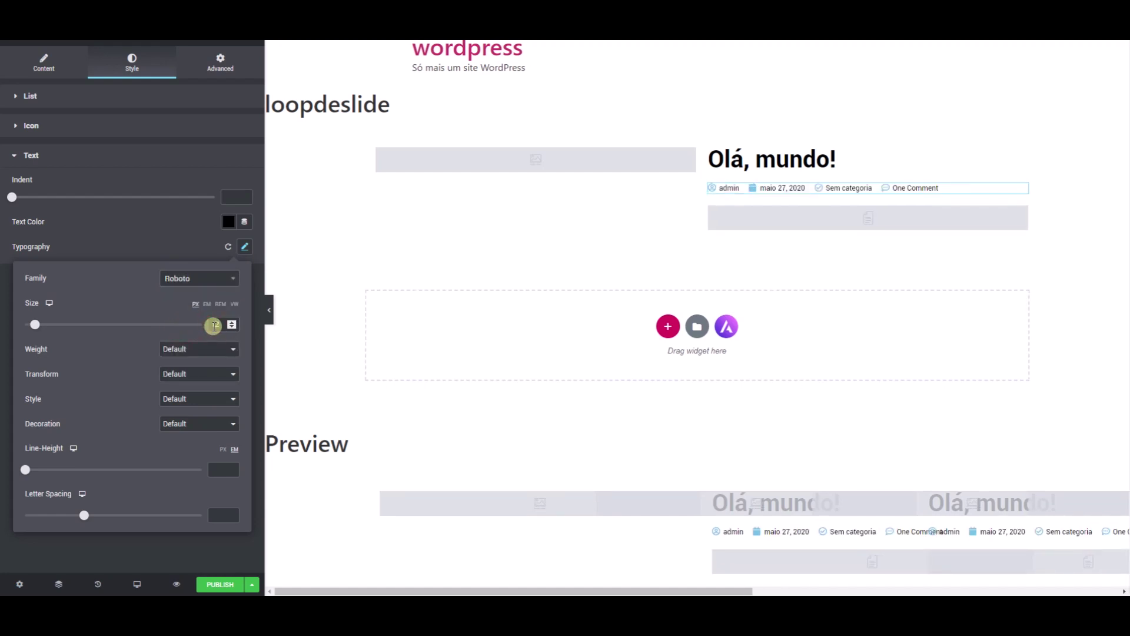
click(201, 252)
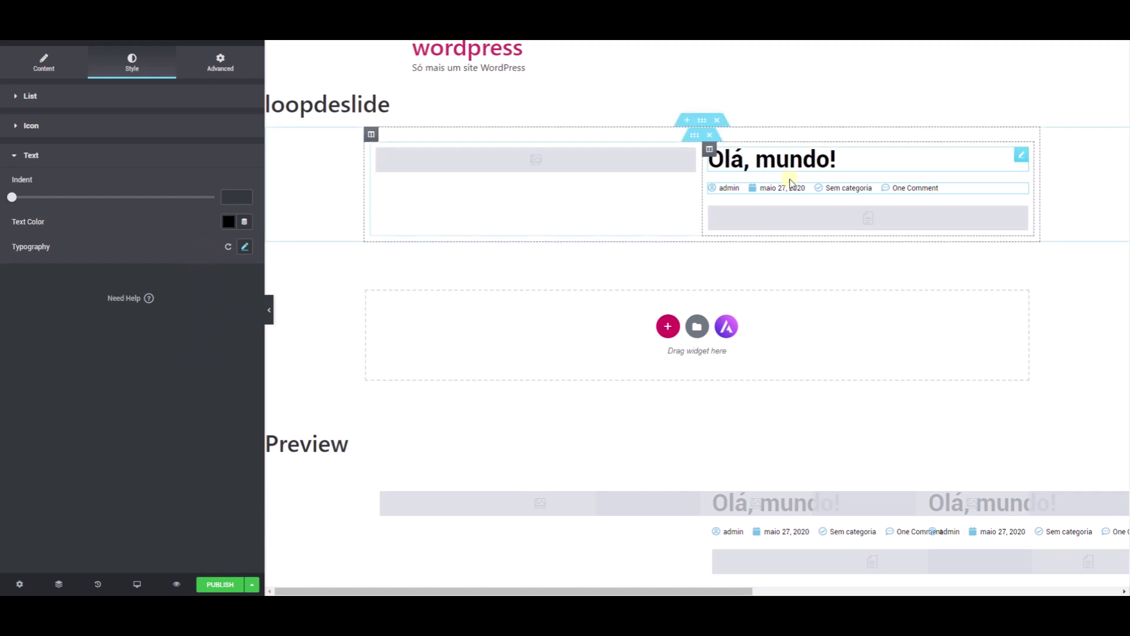
Set the Post Title's font size to 18 px
click(1021, 154)
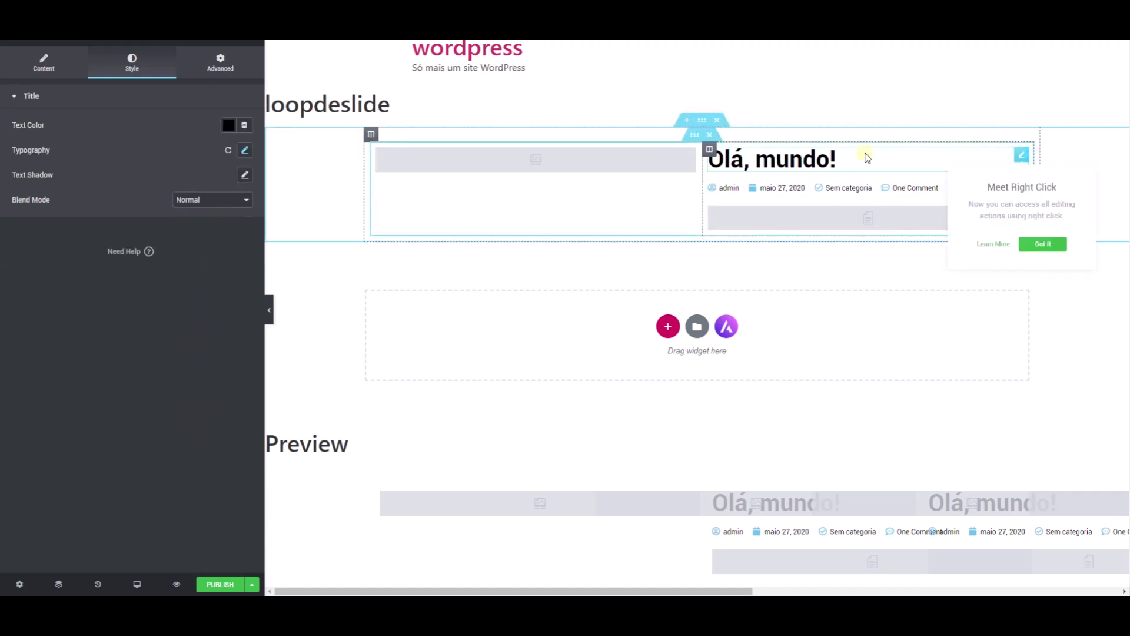
click(246, 153)
click(216, 232)
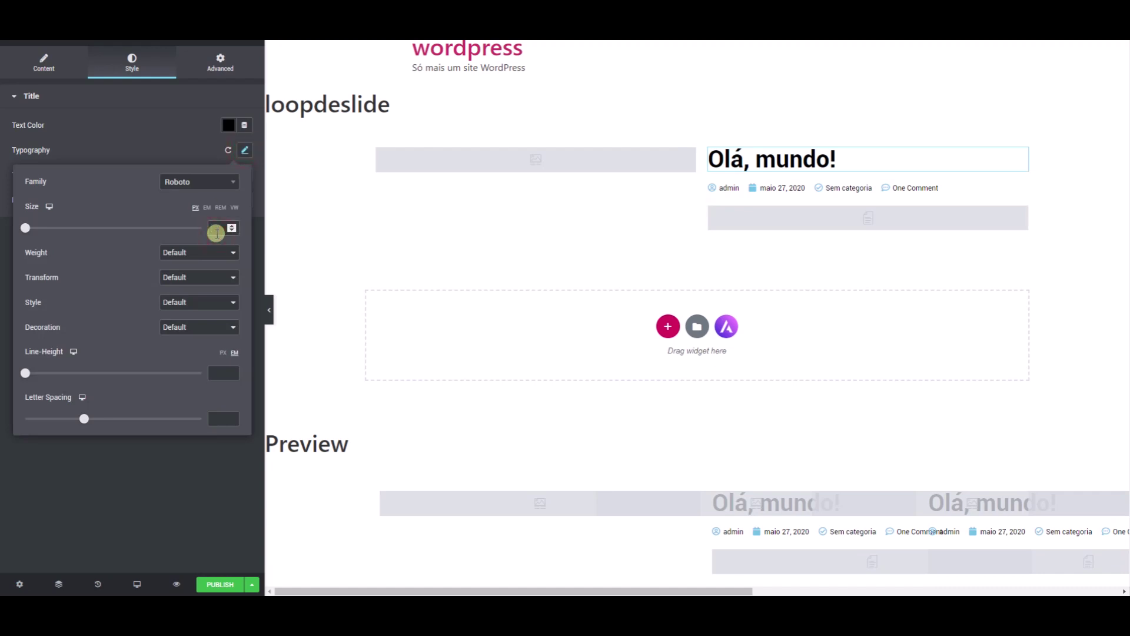
text(18)
click(260, 493)
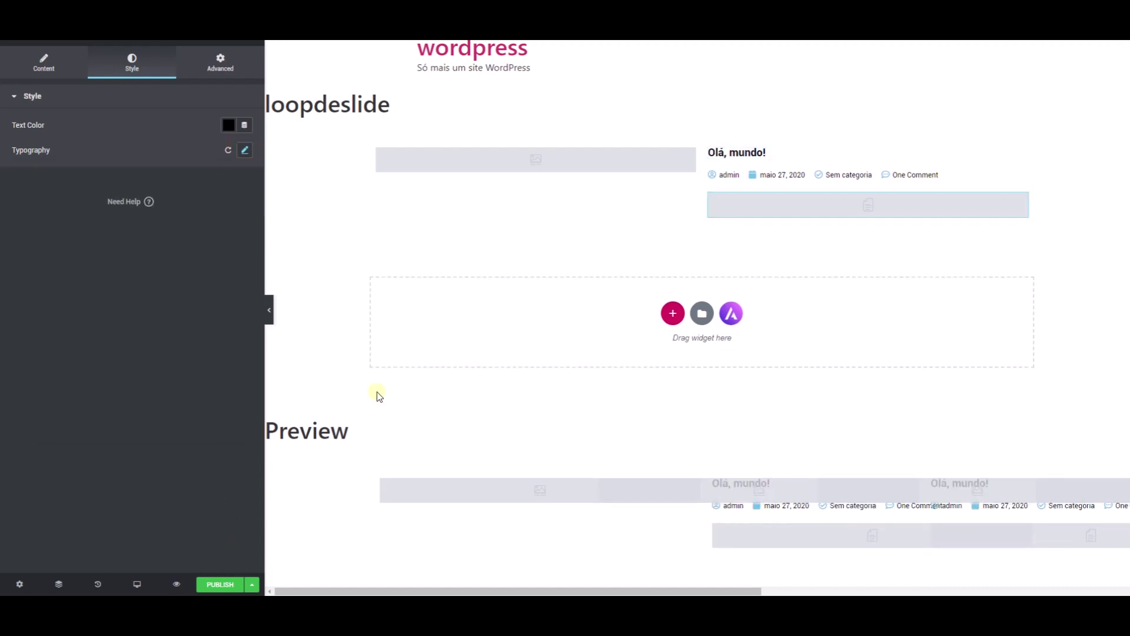
Publish the loop template without adding any display conditions
drag(636, 295, 399, 530)
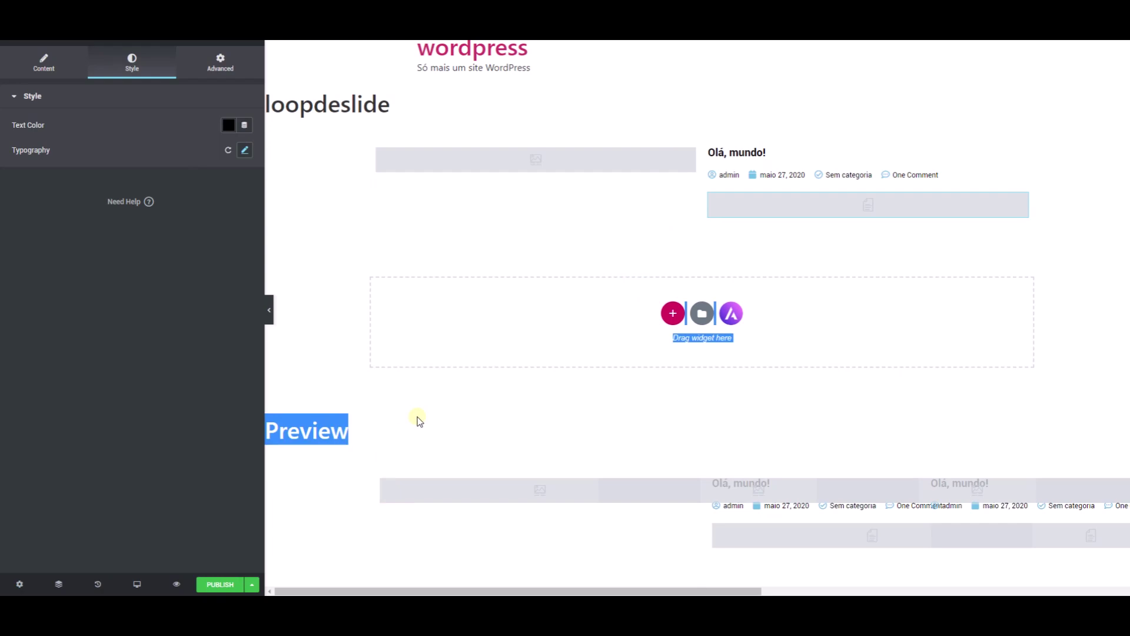
click(221, 584)
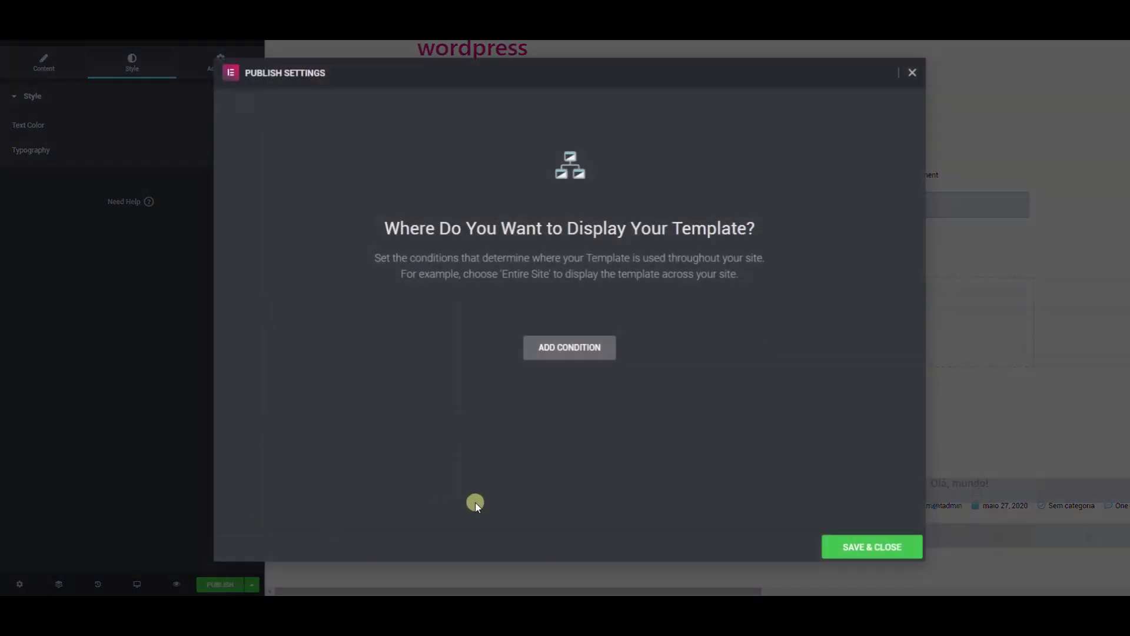
click(881, 548)
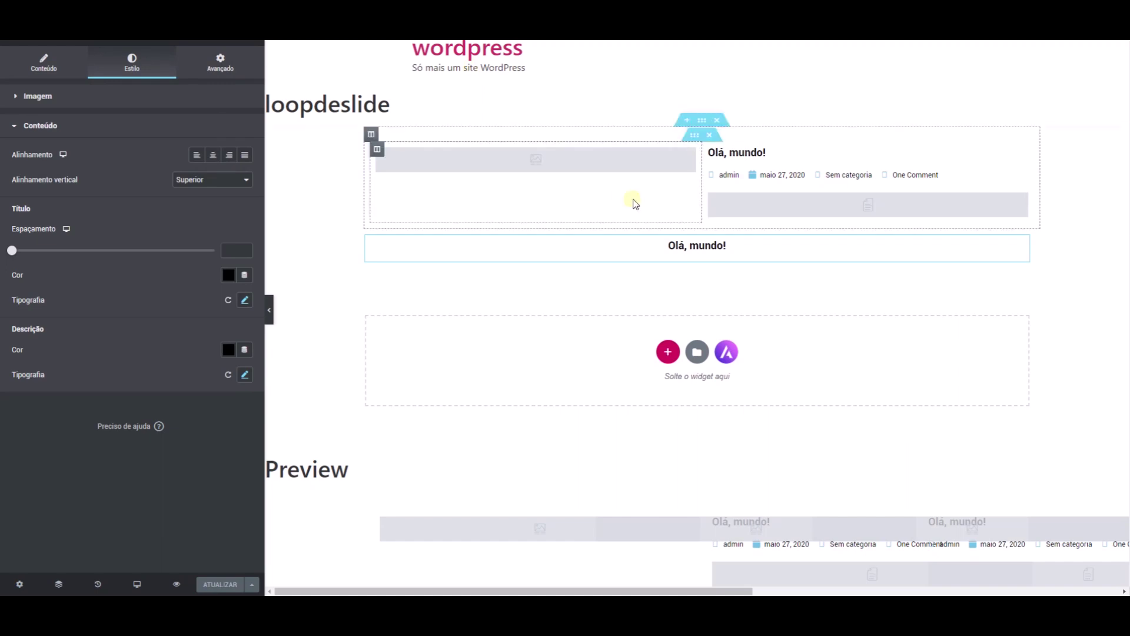
Add a new Post Title widget from the Single category below the centered title
click(599, 181)
click(249, 42)
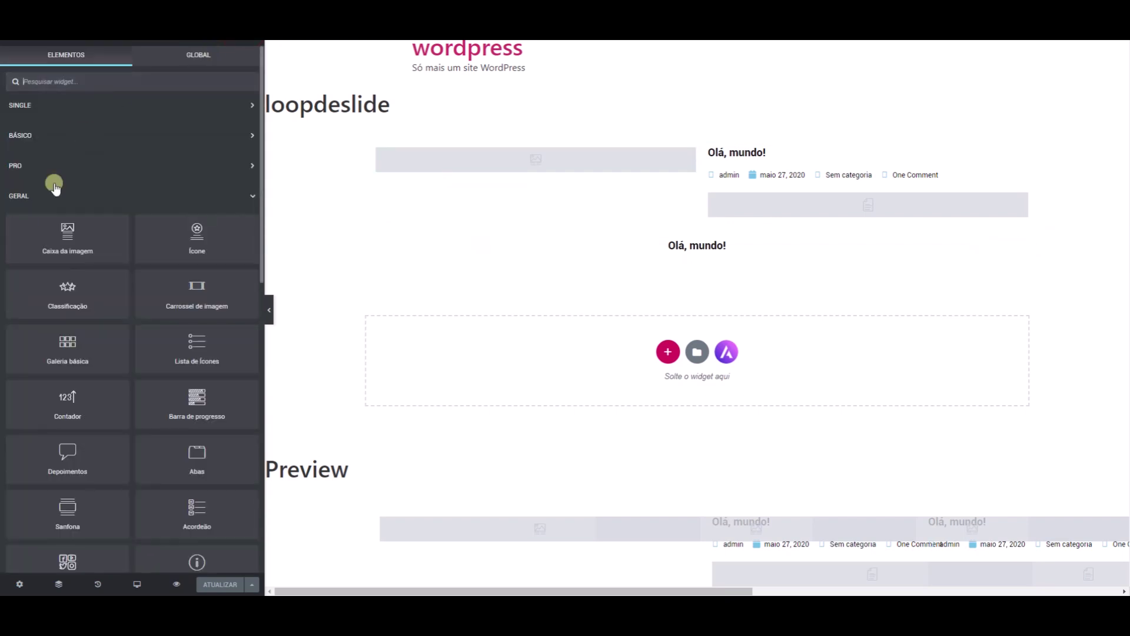
click(46, 107)
drag(49, 130, 412, 330)
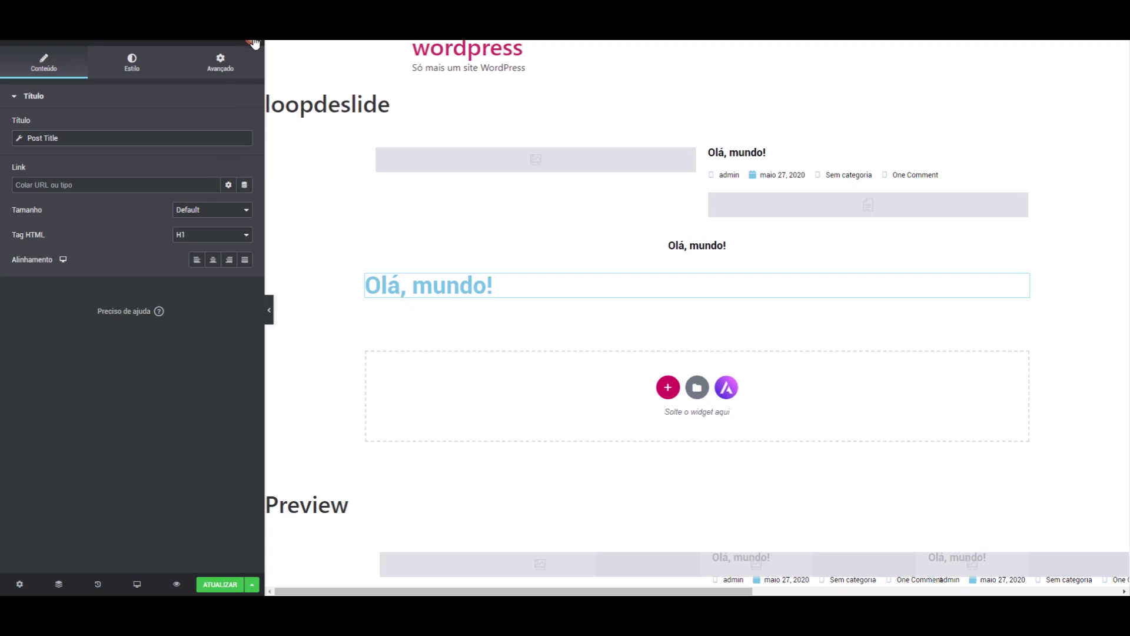
Add an Icon widget below the large blue Post Title and delete that Post Title
click(253, 42)
text(ic)
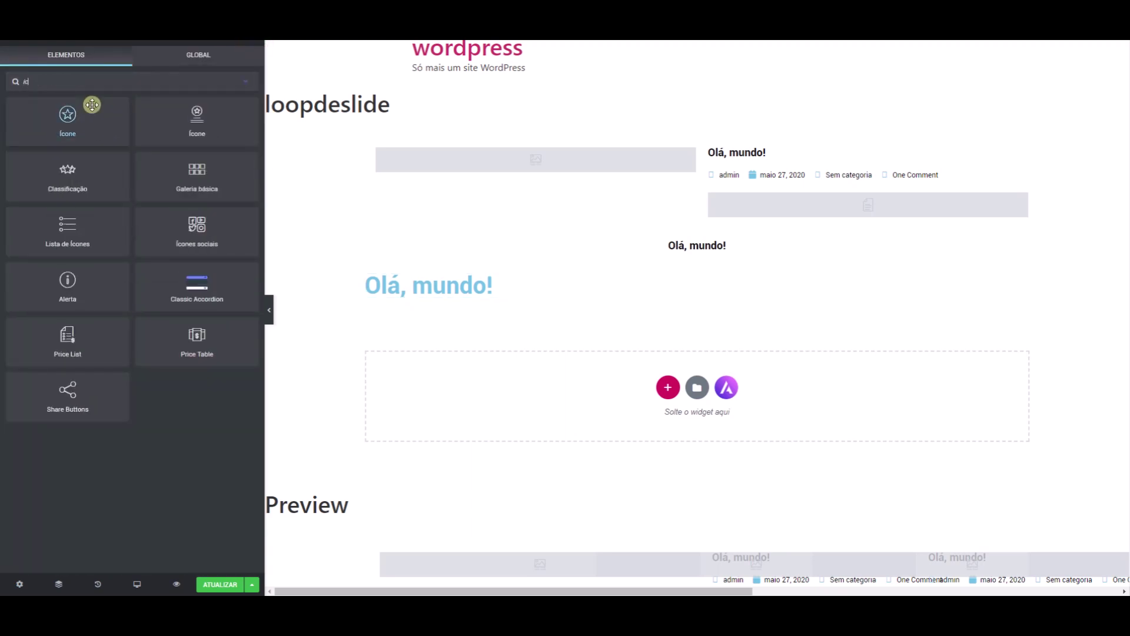
drag(92, 105, 414, 296)
right_click(1023, 281)
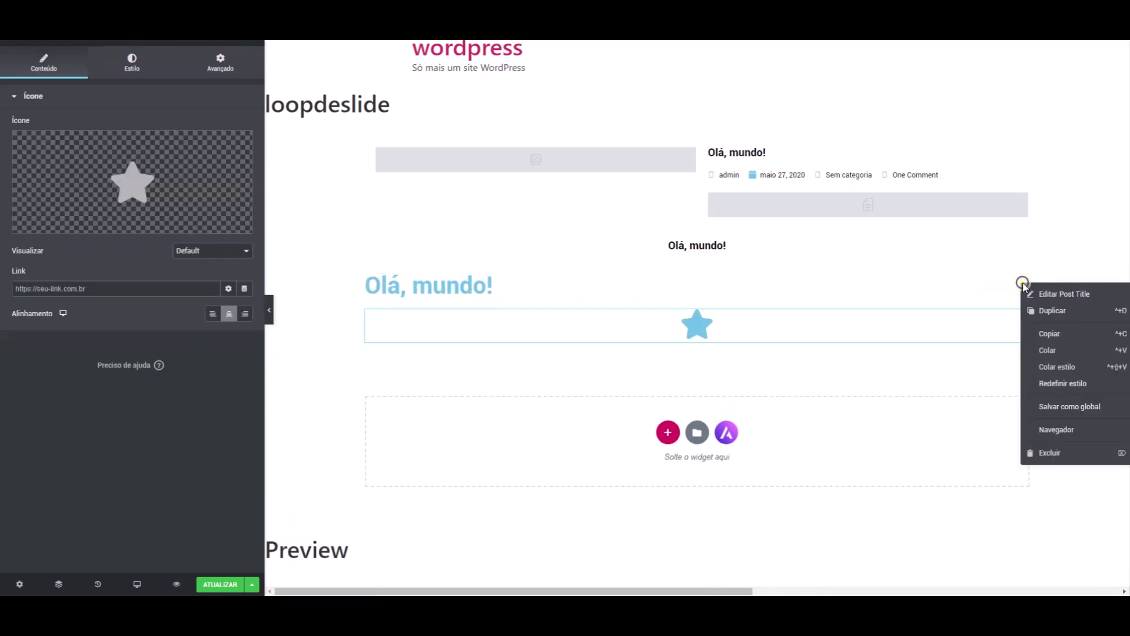
click(1048, 452)
Align the star icon to the left and link it dynamically to the Post URL
click(699, 301)
click(217, 314)
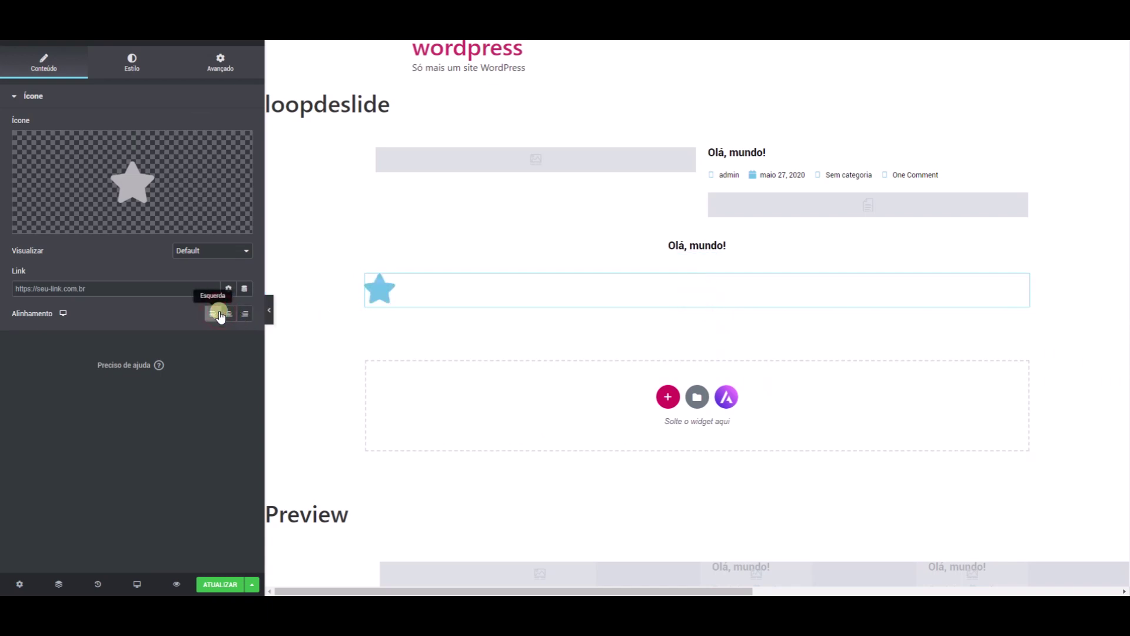
mouse_move(214, 214)
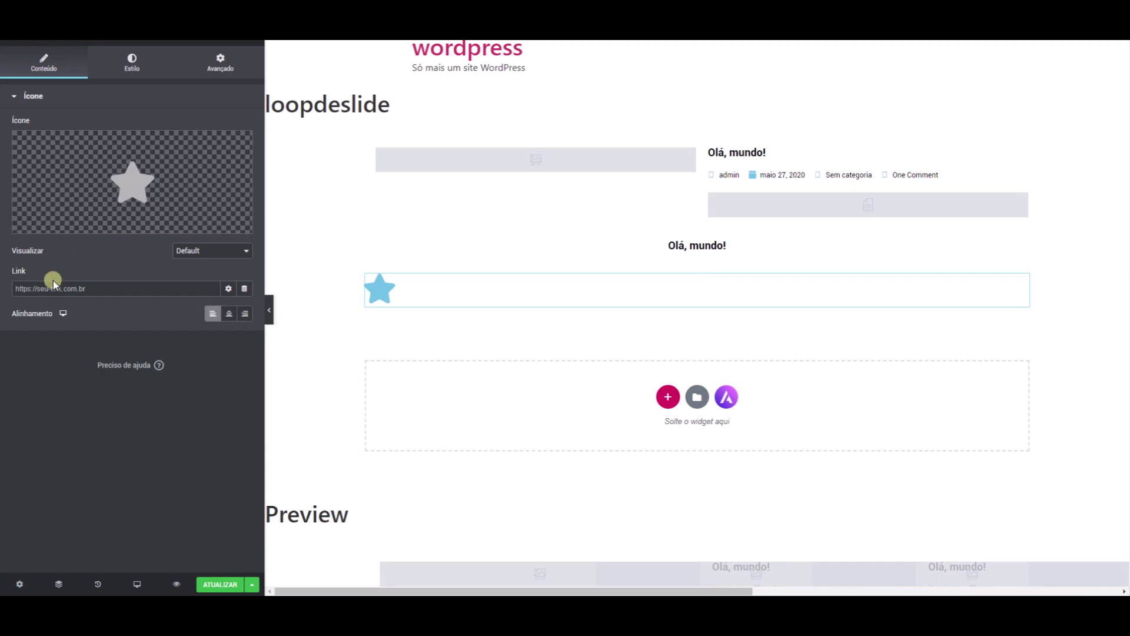
click(248, 289)
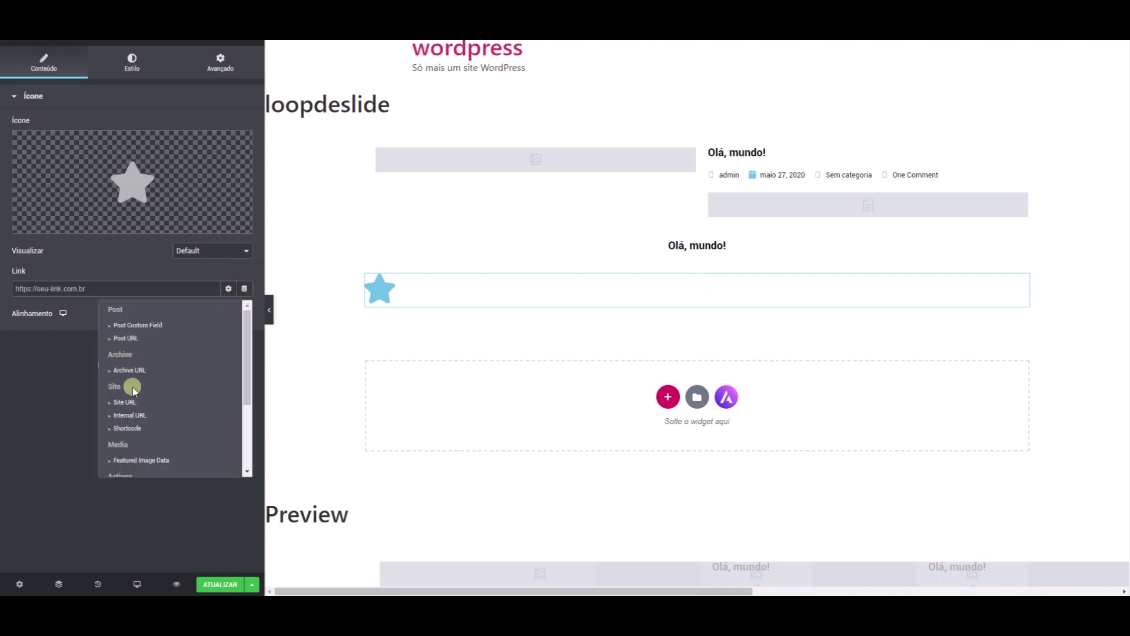
click(134, 339)
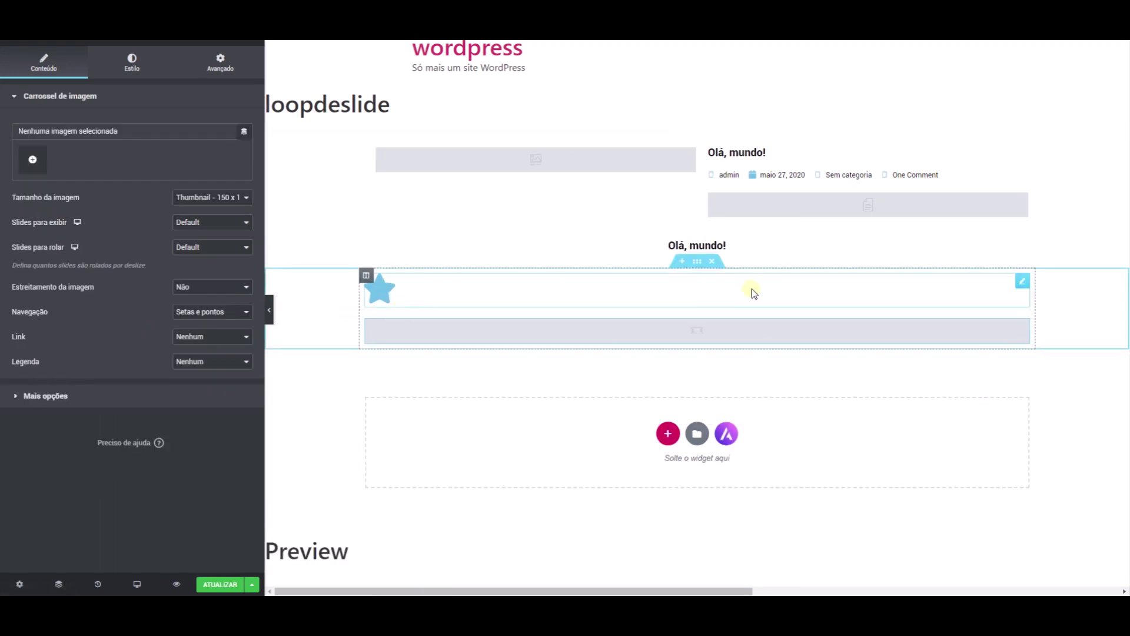
Delete the star Icon widget above the image carousel
right_click(1022, 280)
click(1059, 456)
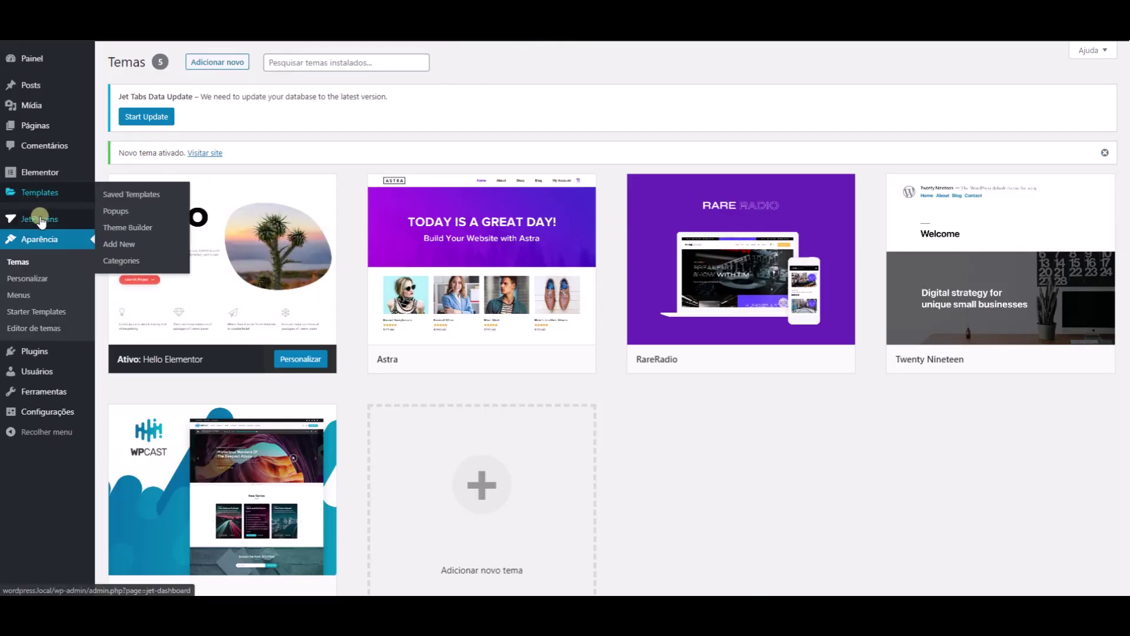
Create a new page titled "Página do Loop"
mouse_move(46, 121)
click(128, 144)
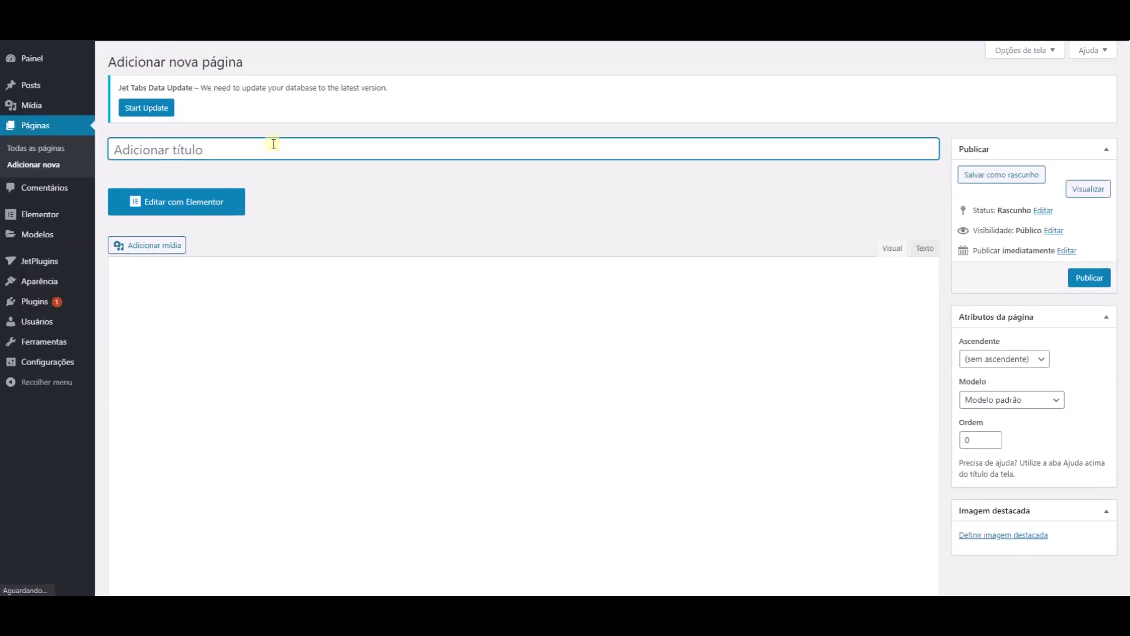
text(test)
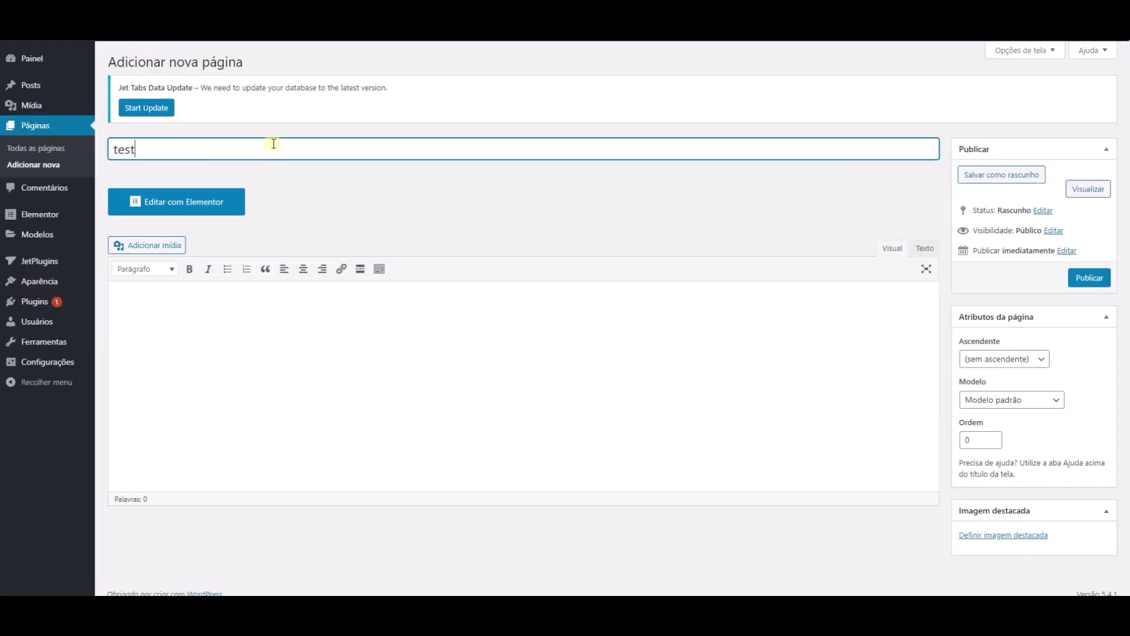
key(BackSpace)
text(Página do Loop)
Set the page's template to Elementor canvas and publish the page
click(1031, 399)
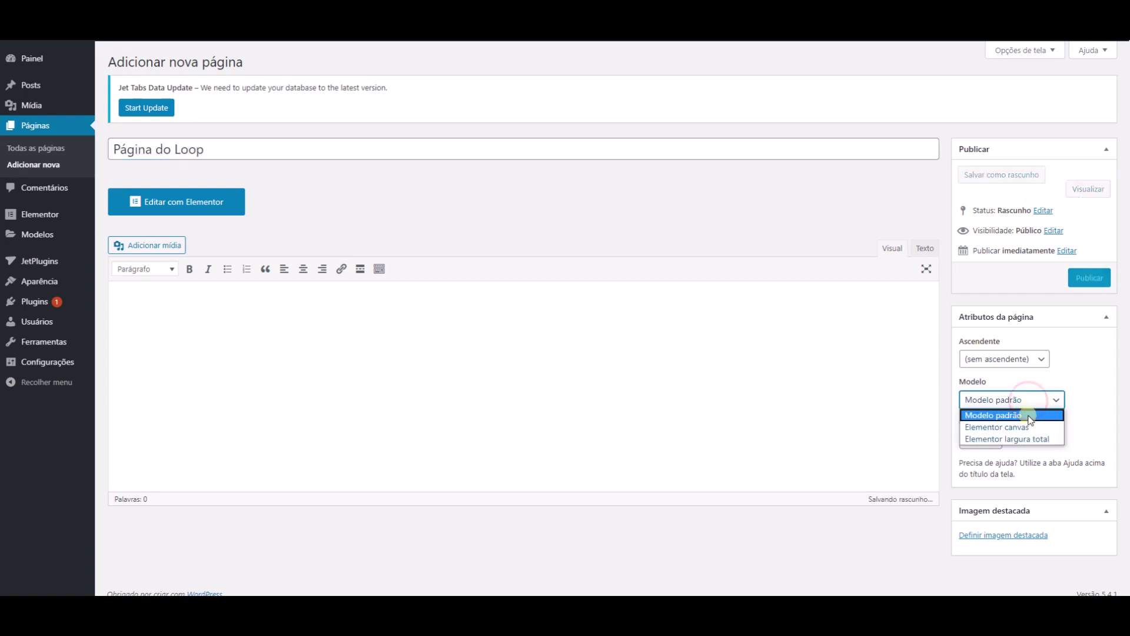
click(1029, 436)
click(1029, 402)
click(1024, 424)
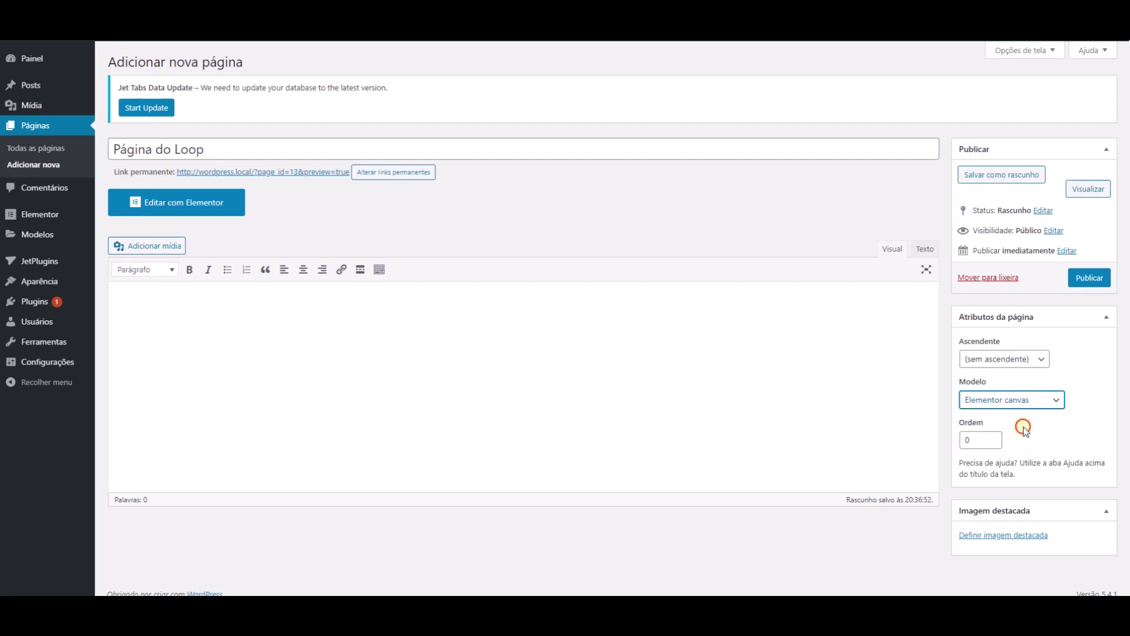
click(1089, 277)
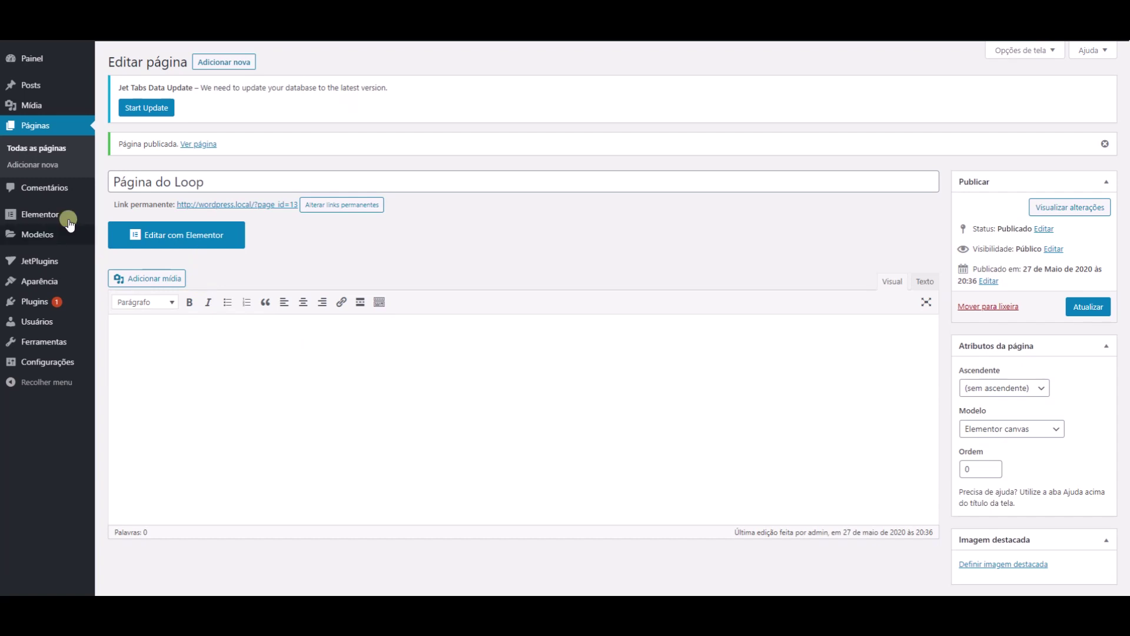
Open the new page in the Elementor editor and add a Posts widget to the empty section
click(50, 133)
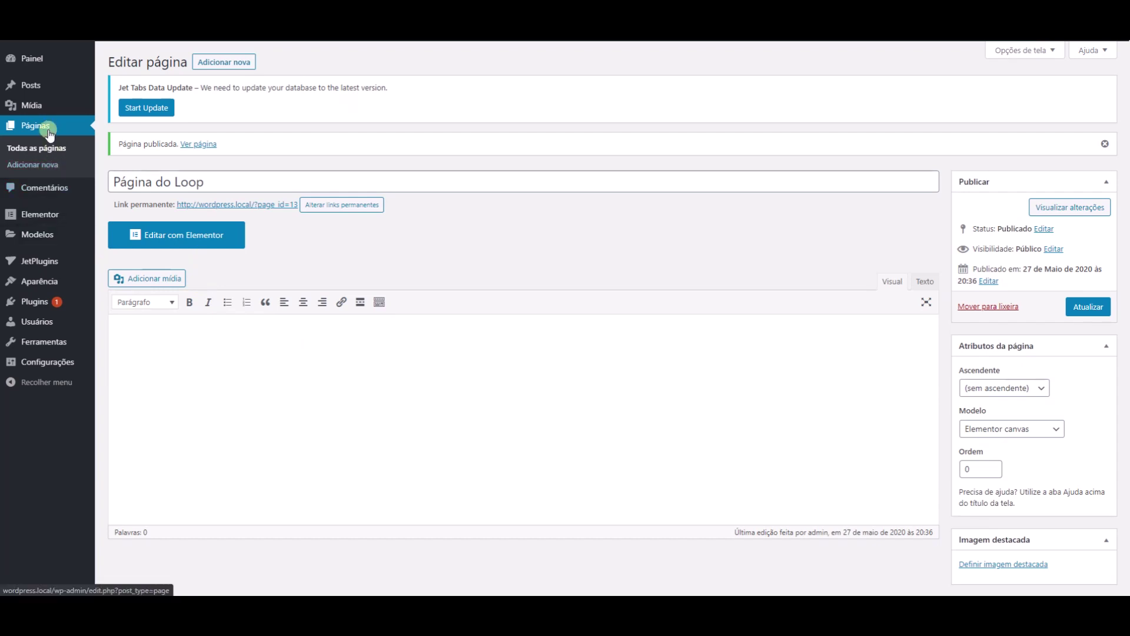
click(171, 239)
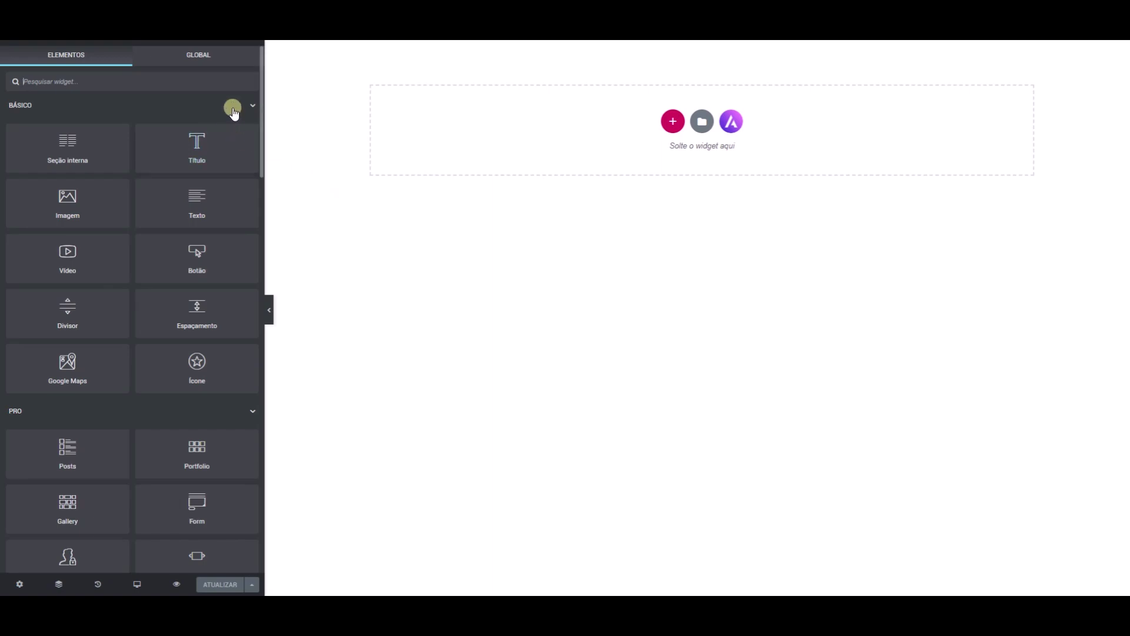
drag(98, 438, 575, 126)
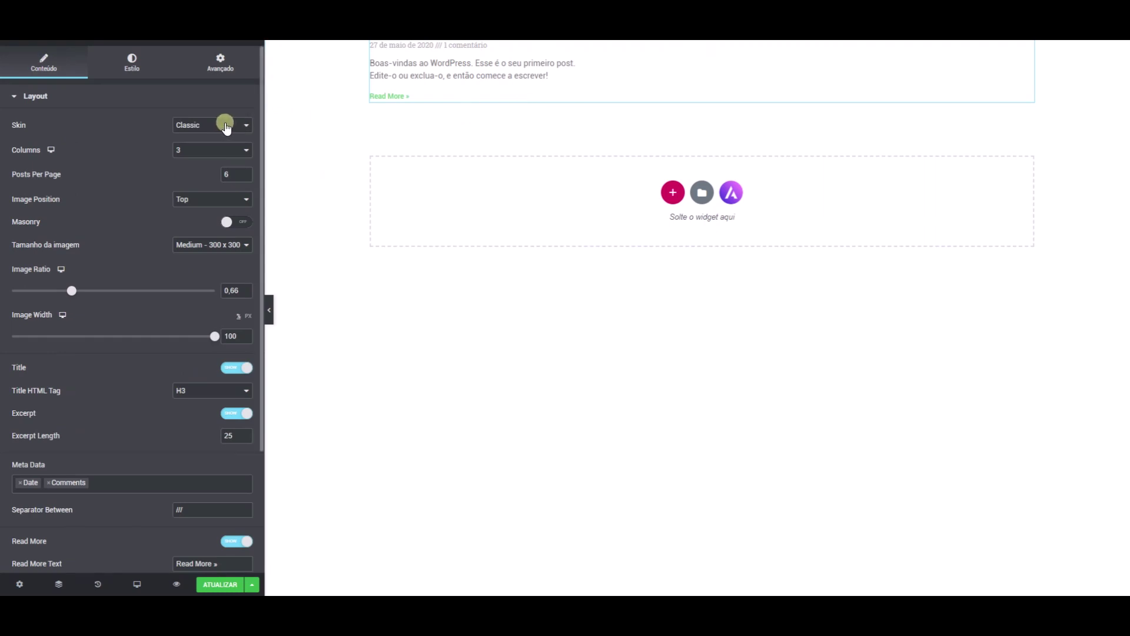
Set the Posts widget's skin to Custom and choose loopdeslide as its default template
click(207, 125)
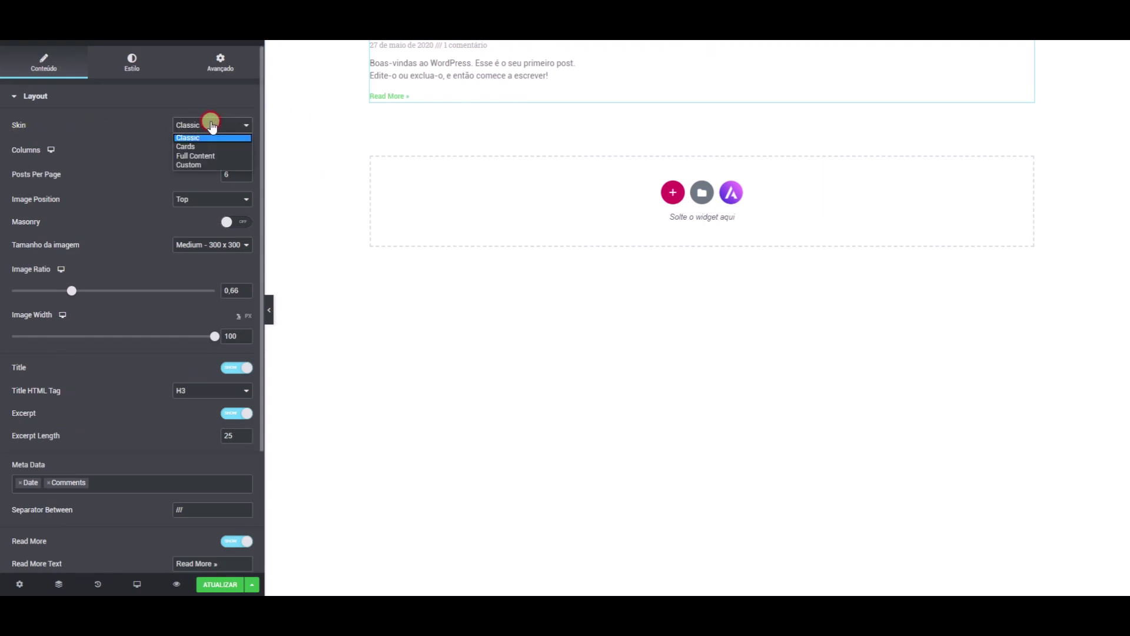
click(196, 165)
click(215, 163)
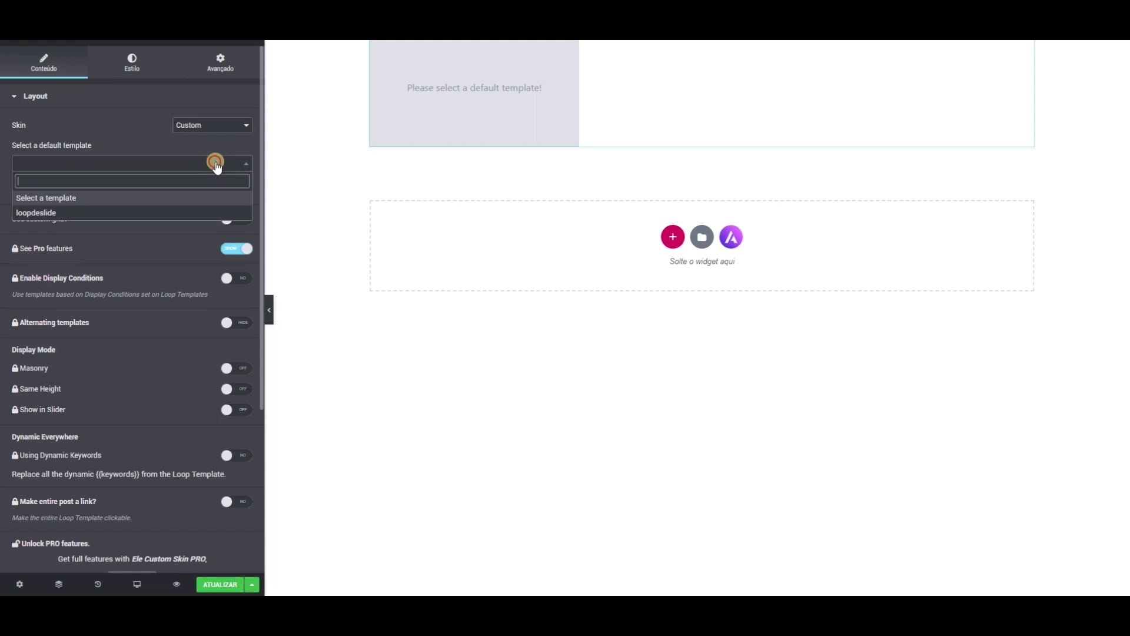
click(37, 210)
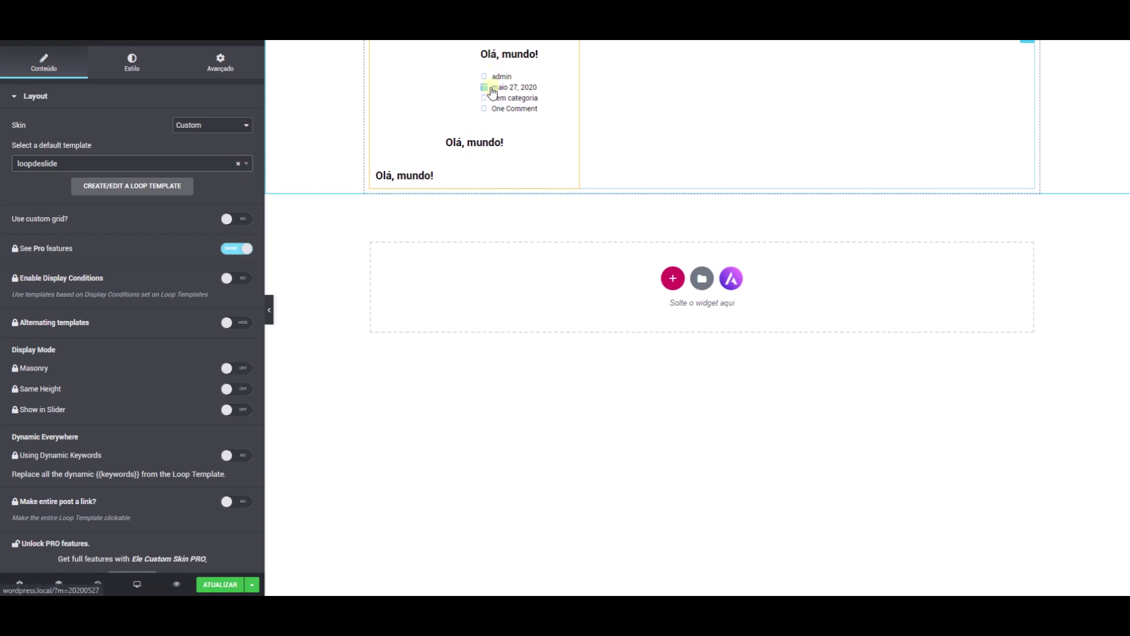
scroll(129, 294, down, 4)
Open the FakerPress post generator and its minimum quantity value for editing
click(13, 43)
click(61, 343)
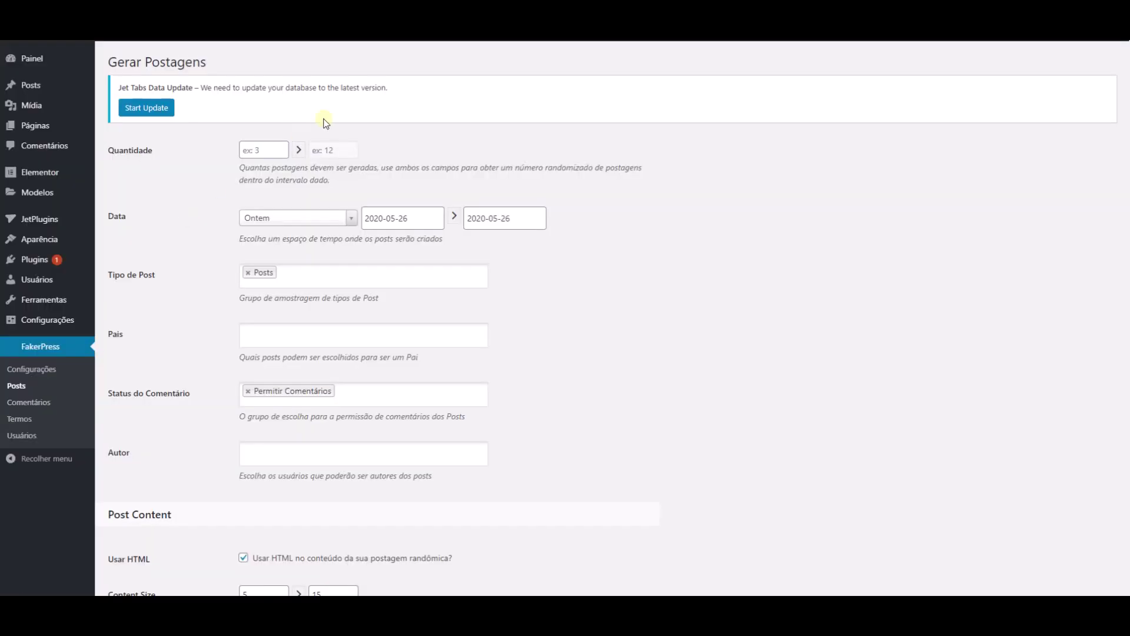
click(259, 149)
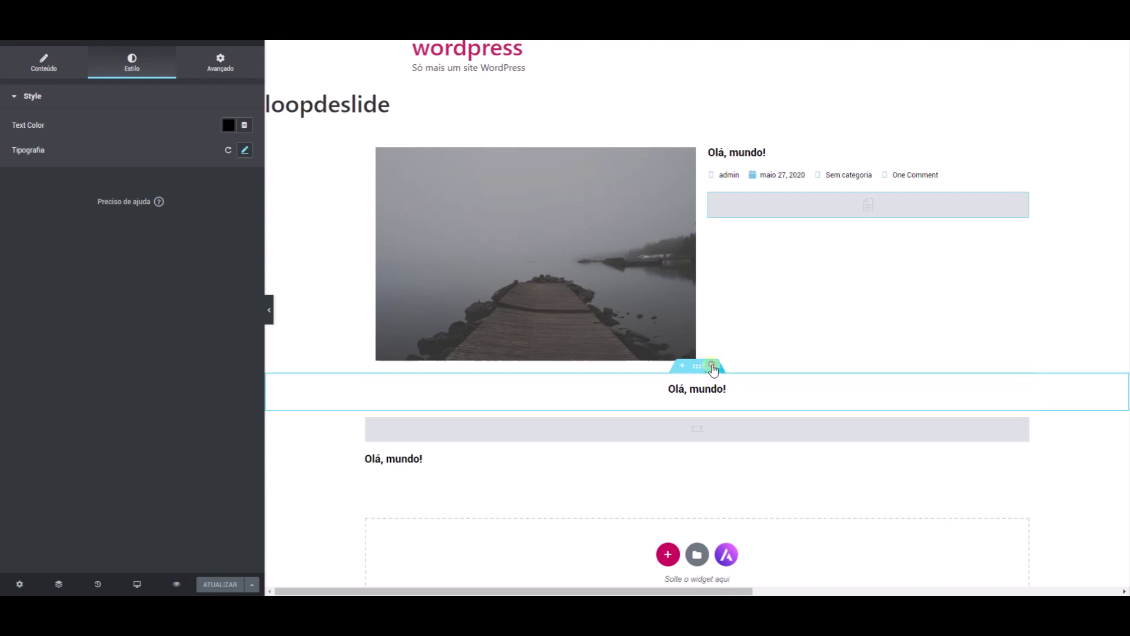
Delete the two extra sections below the featured image row and replace the excerpt beneath the post info with a Post Content widget
click(712, 366)
click(712, 367)
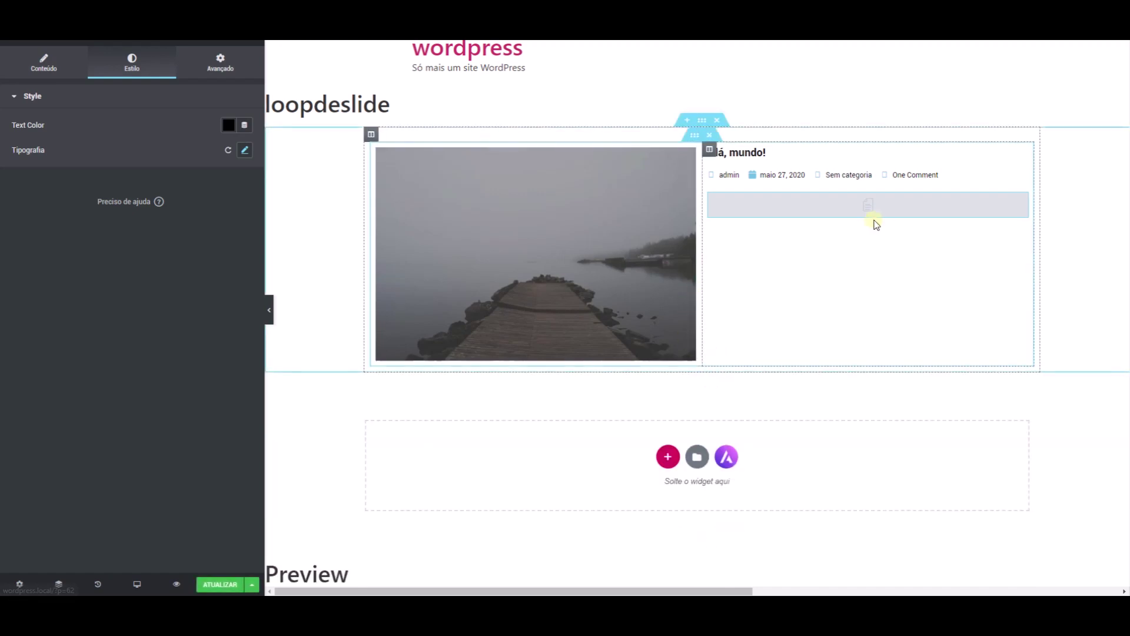
click(1022, 200)
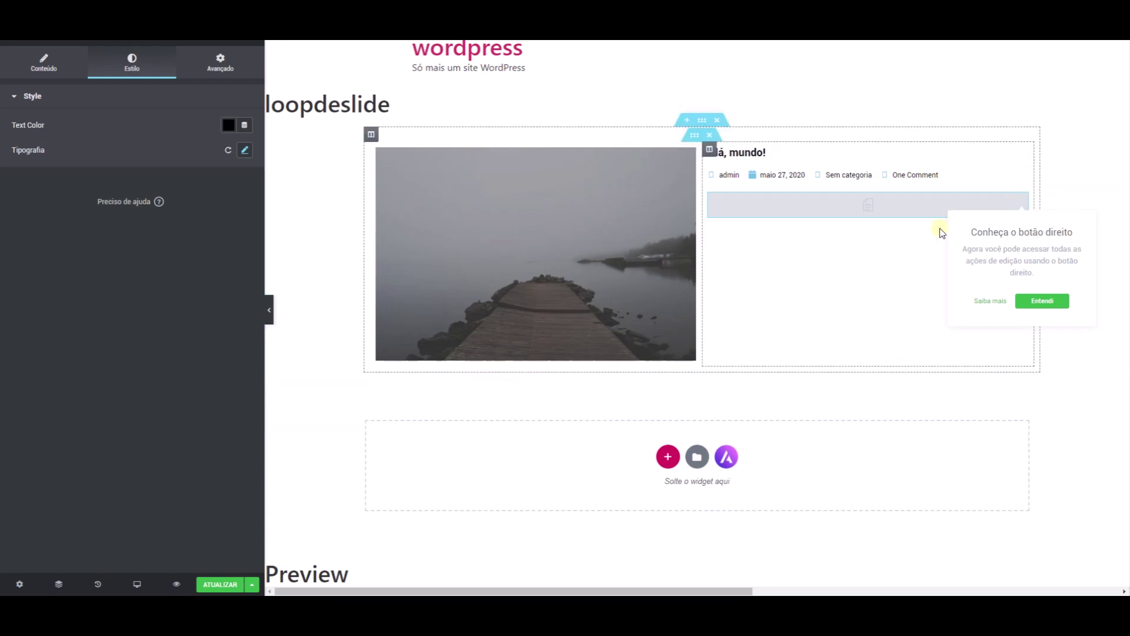
click(1014, 202)
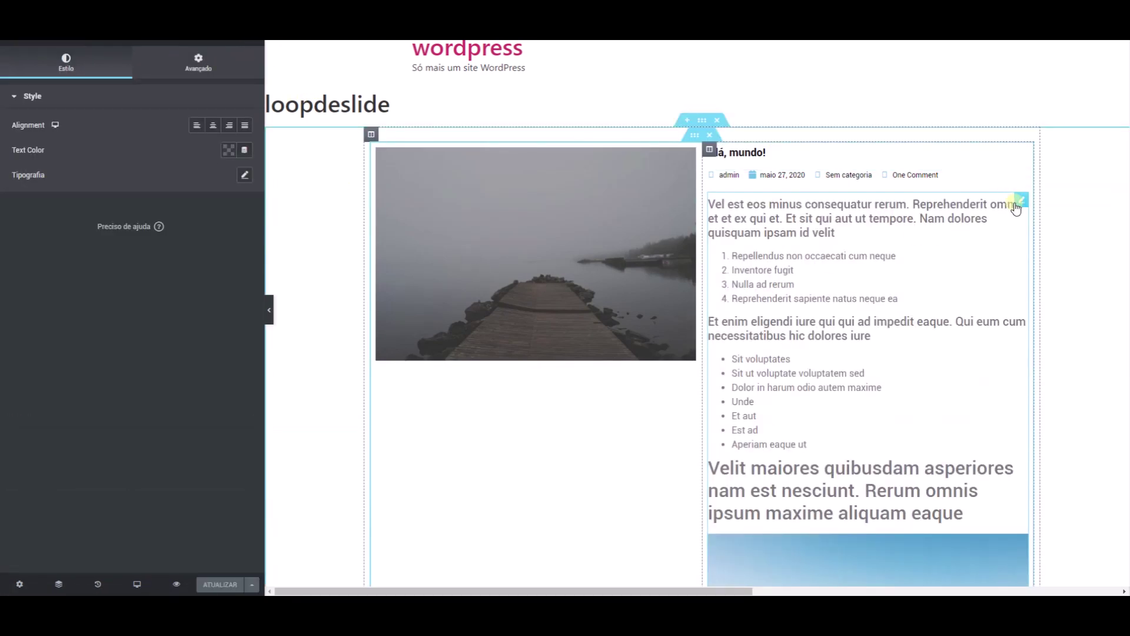
Remove the Comments and Terms items from the Post Info widget's metadata
click(1019, 176)
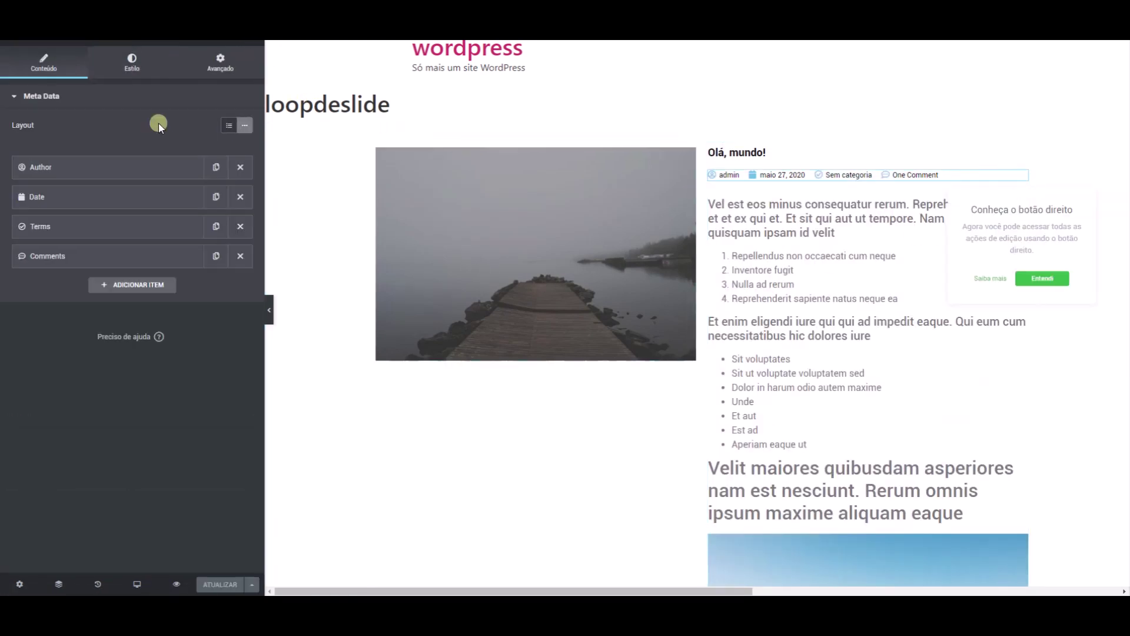
click(234, 256)
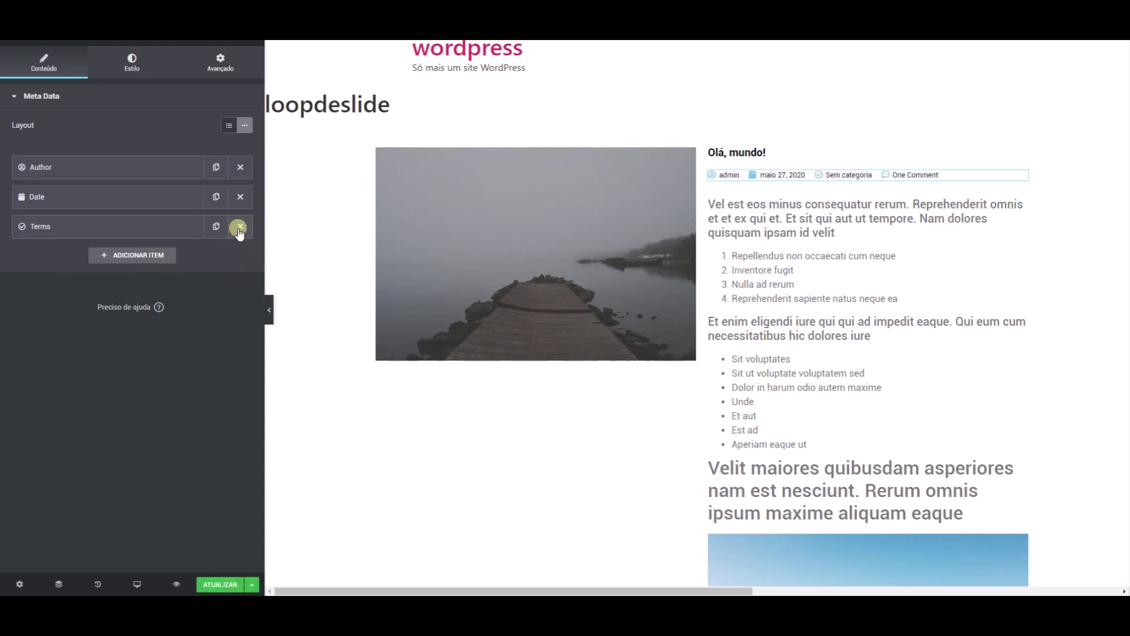
click(236, 226)
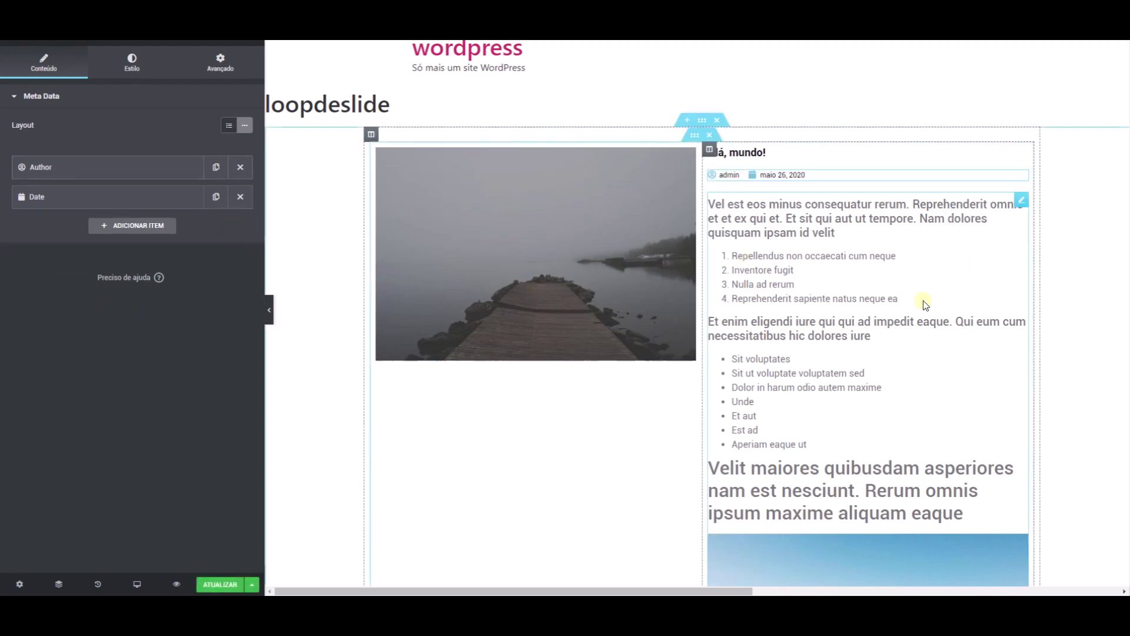
Replace the Post Content with a Post Excerpt widget and set its text color to black
click(1019, 200)
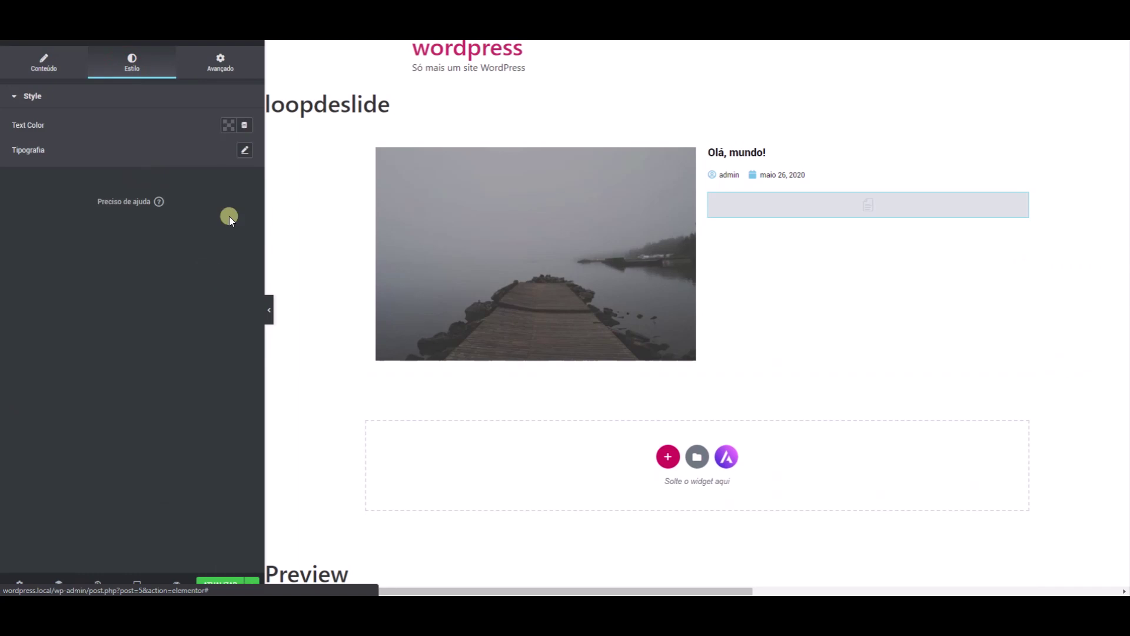
click(229, 125)
click(193, 154)
click(187, 125)
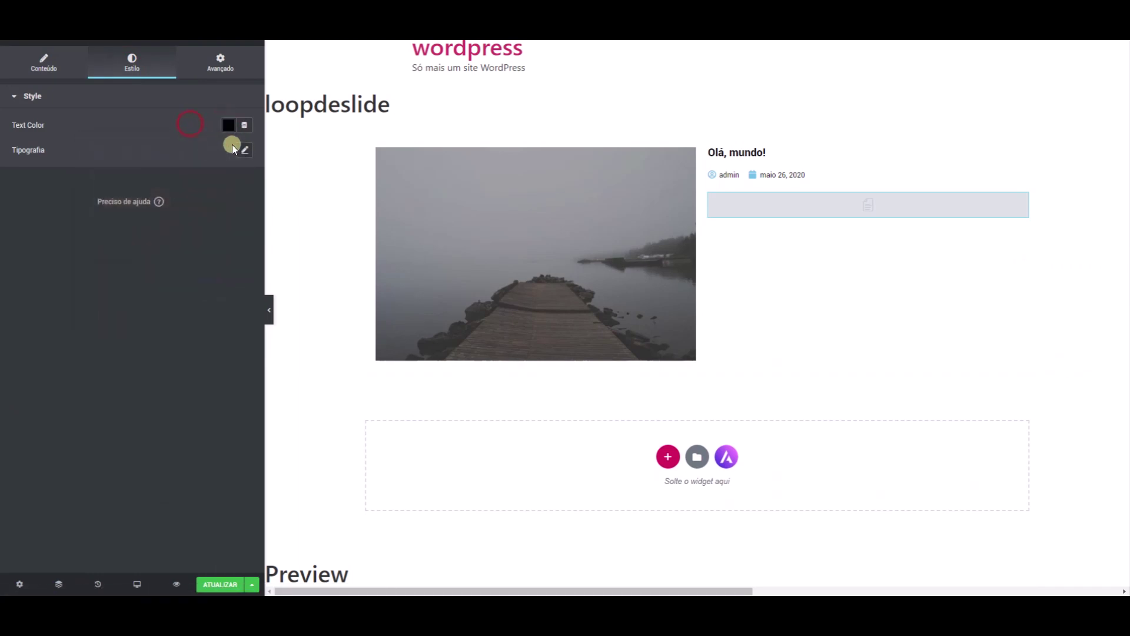
Set the excerpt's typography to Roboto at 18 px
click(244, 150)
click(221, 230)
text(18)
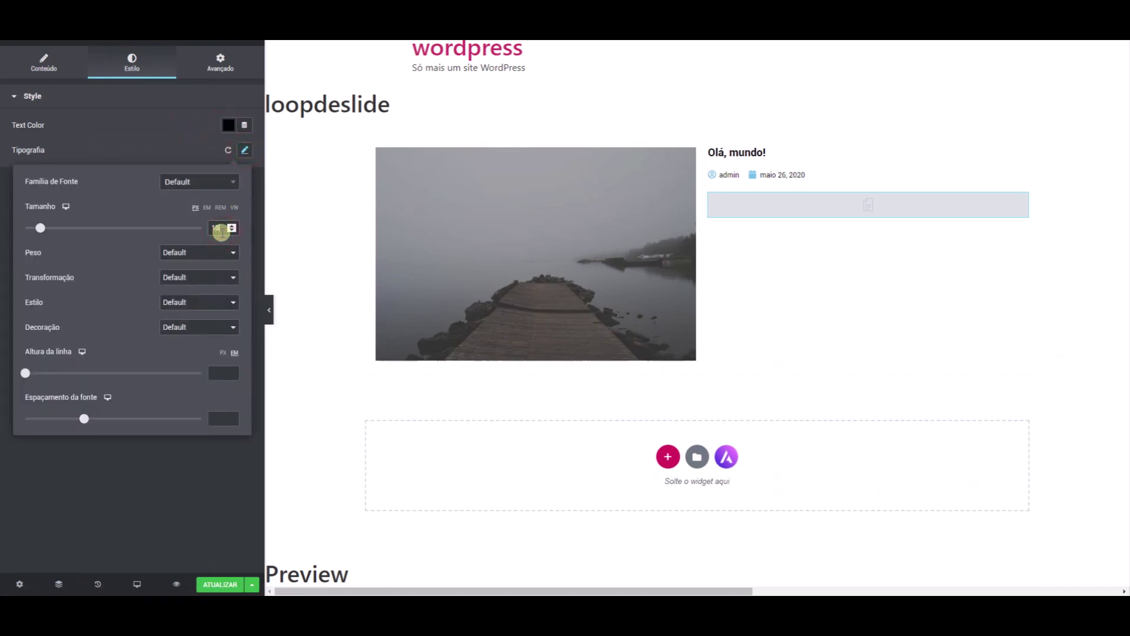
click(210, 187)
text(robo)
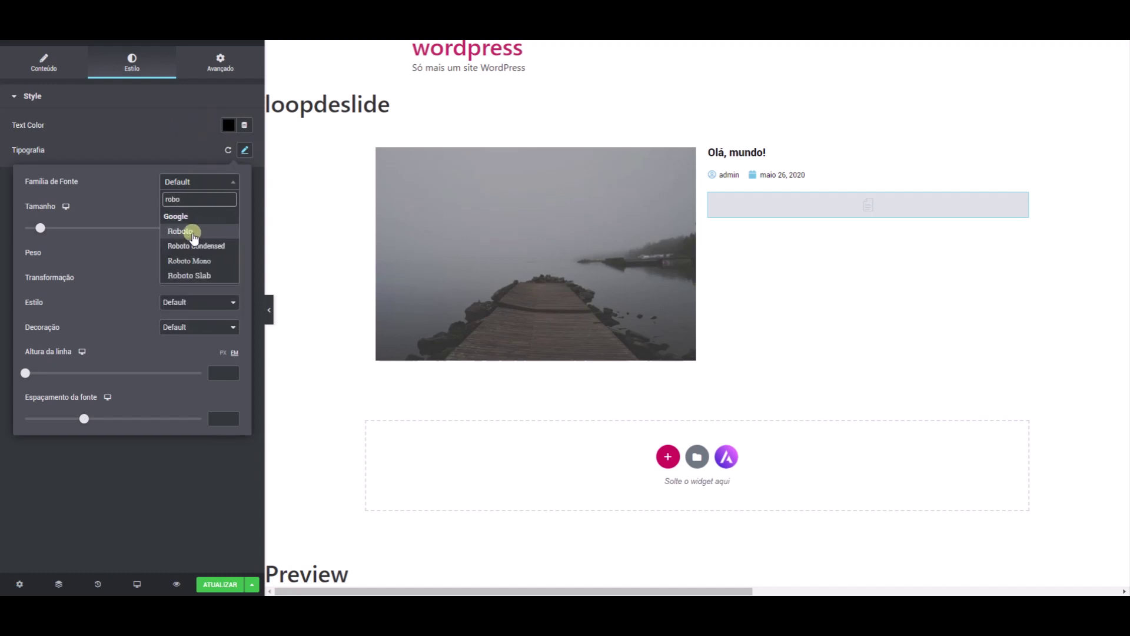
click(183, 230)
click(162, 147)
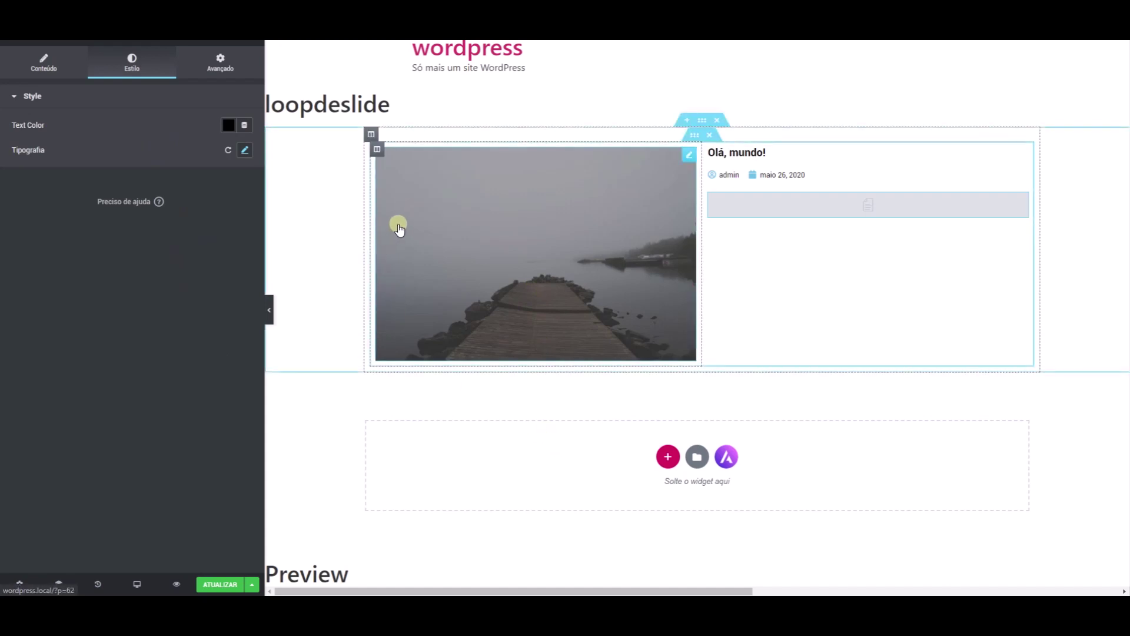
Add a Divisor widget beneath the inner section with the image and post details, and center it
click(252, 45)
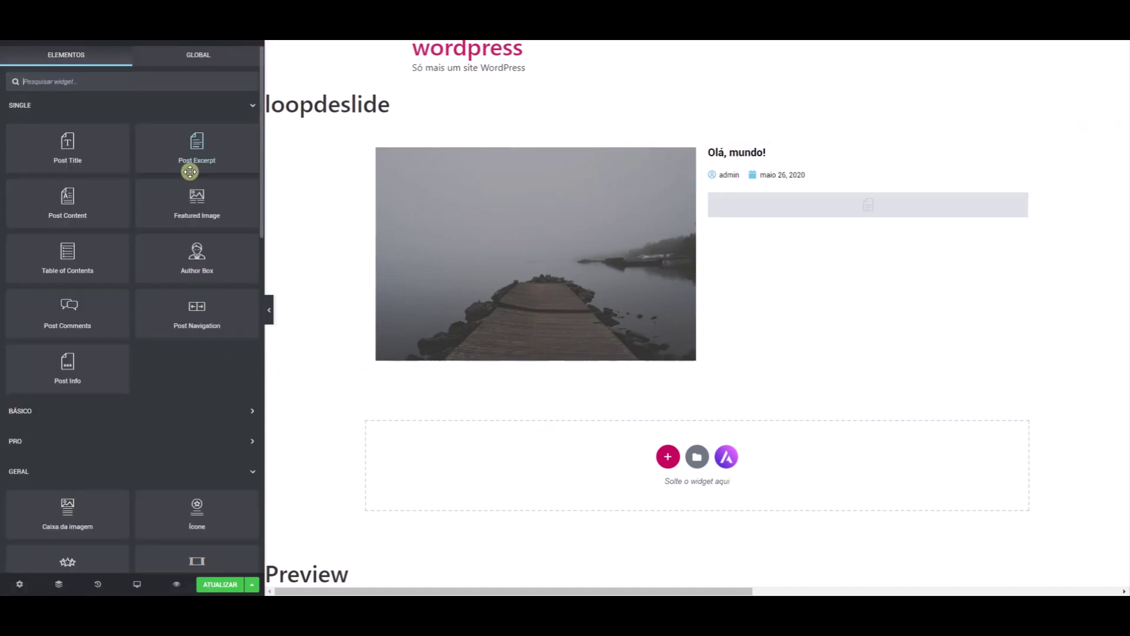
text(lin)
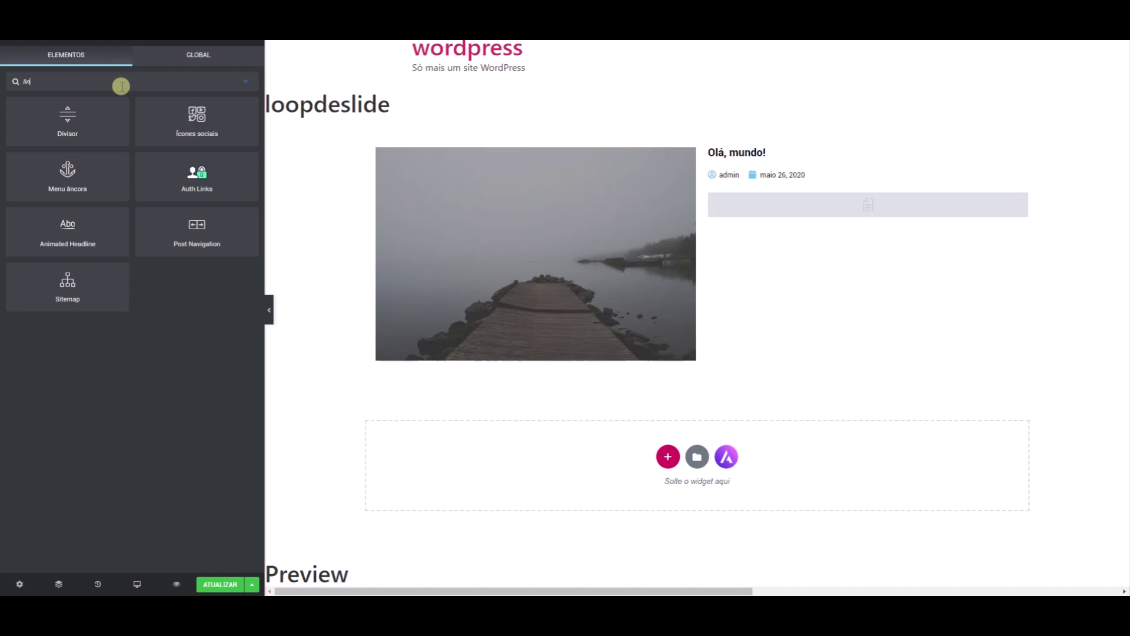
drag(66, 120, 574, 361)
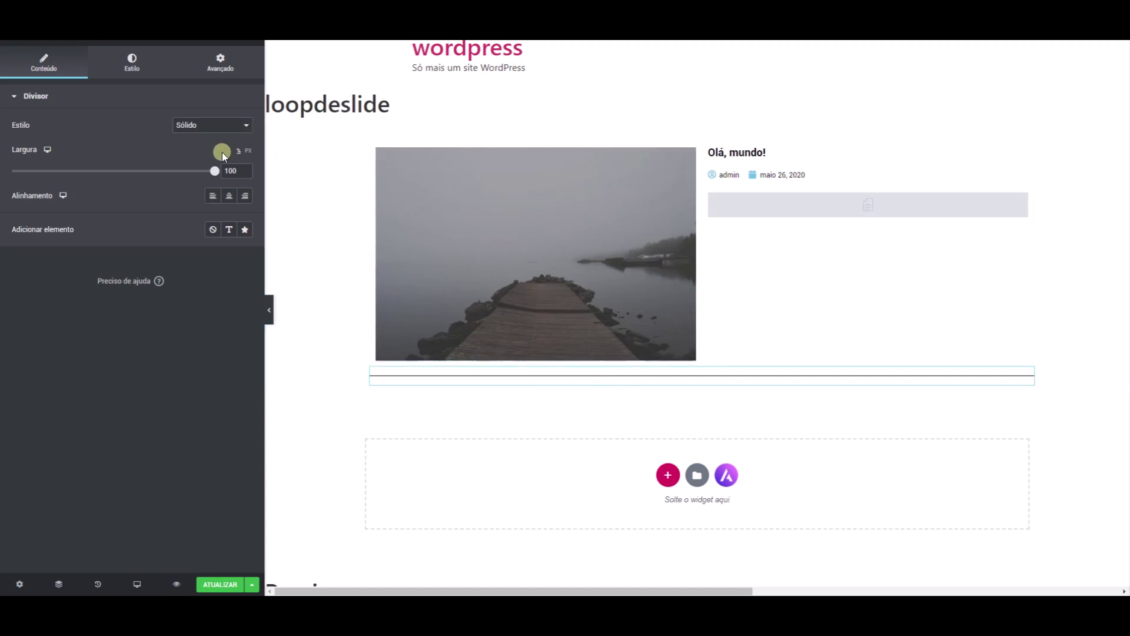
click(234, 199)
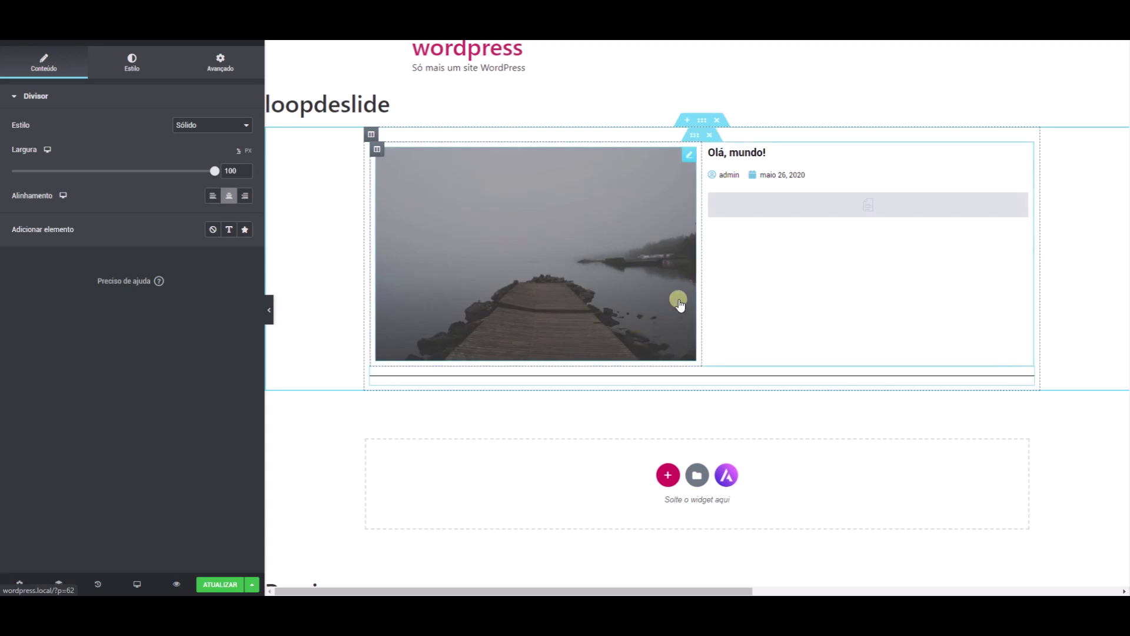
Narrow the featured image column to about a third of the row and save the template without display conditions
drag(701, 294, 607, 285)
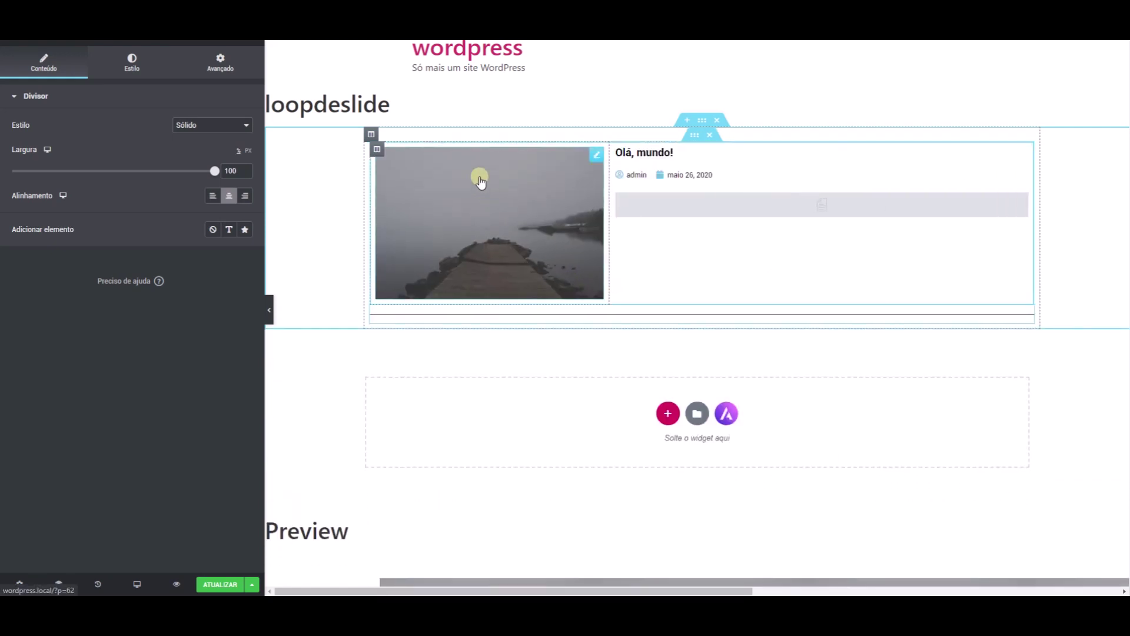
click(230, 585)
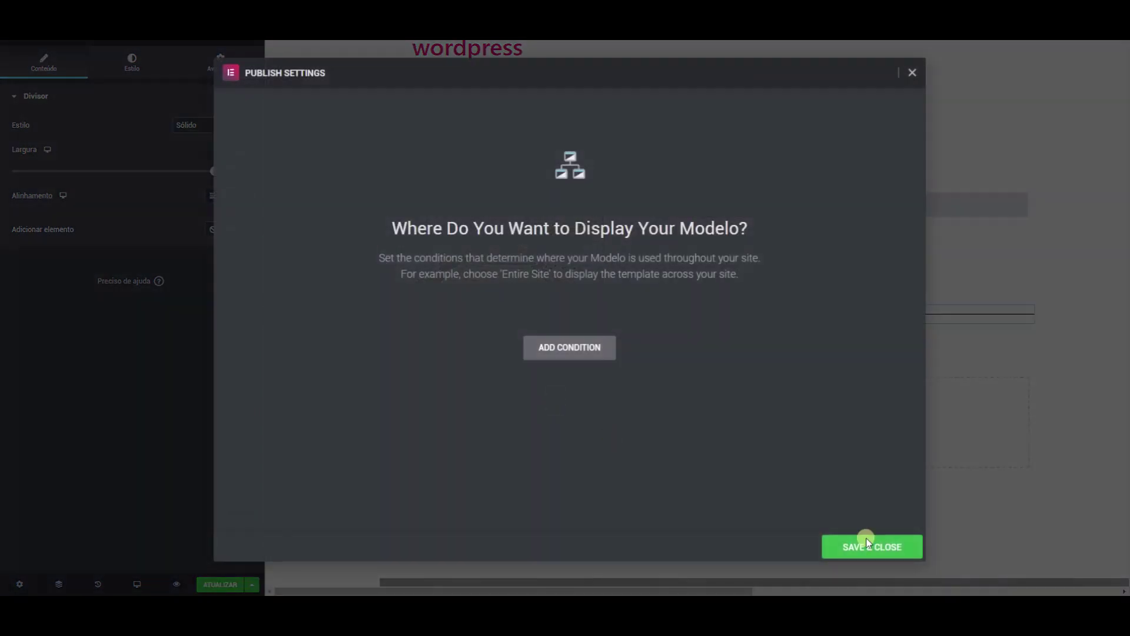
click(886, 546)
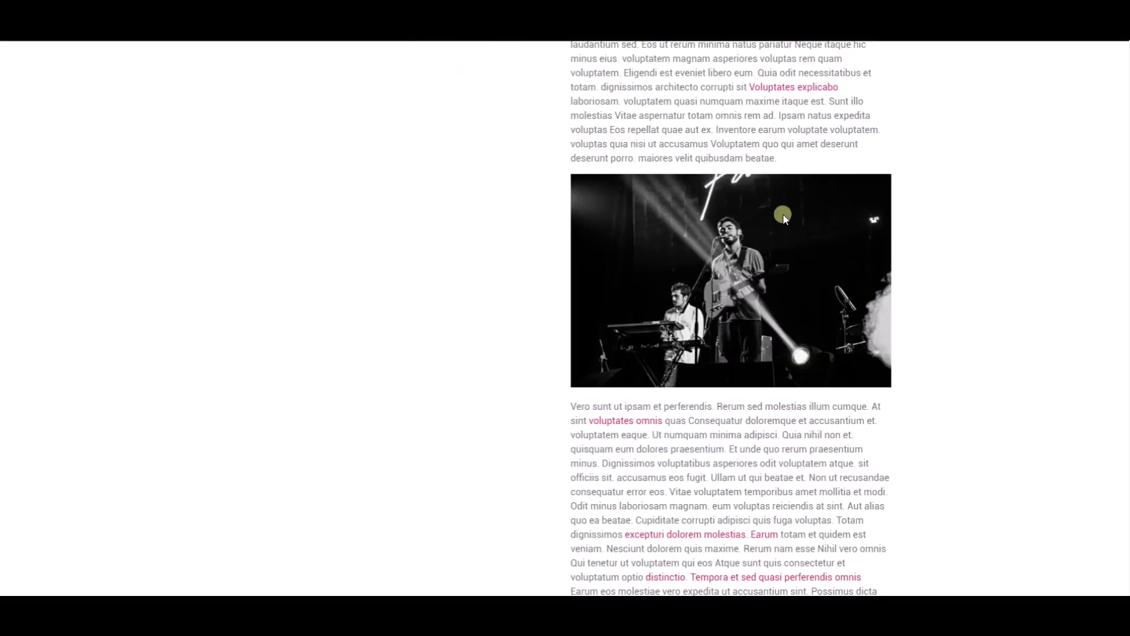
Reload the published loop page and examine how the posts look with the updated template
scroll(492, 270, up, 10)
scroll(492, 271, up, 15)
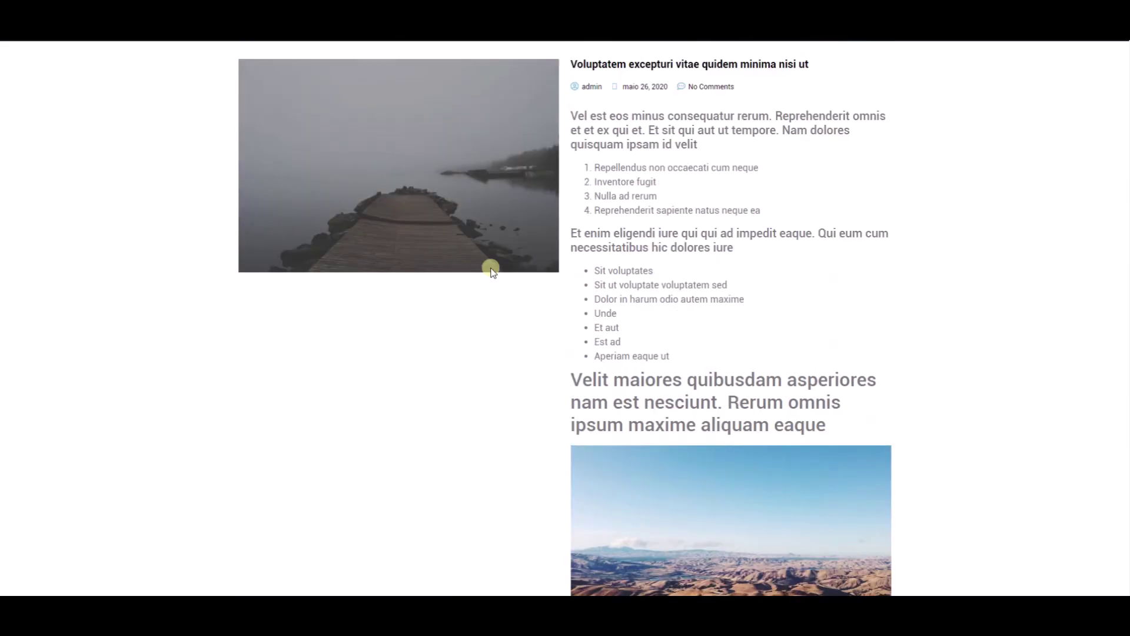
key(F5)
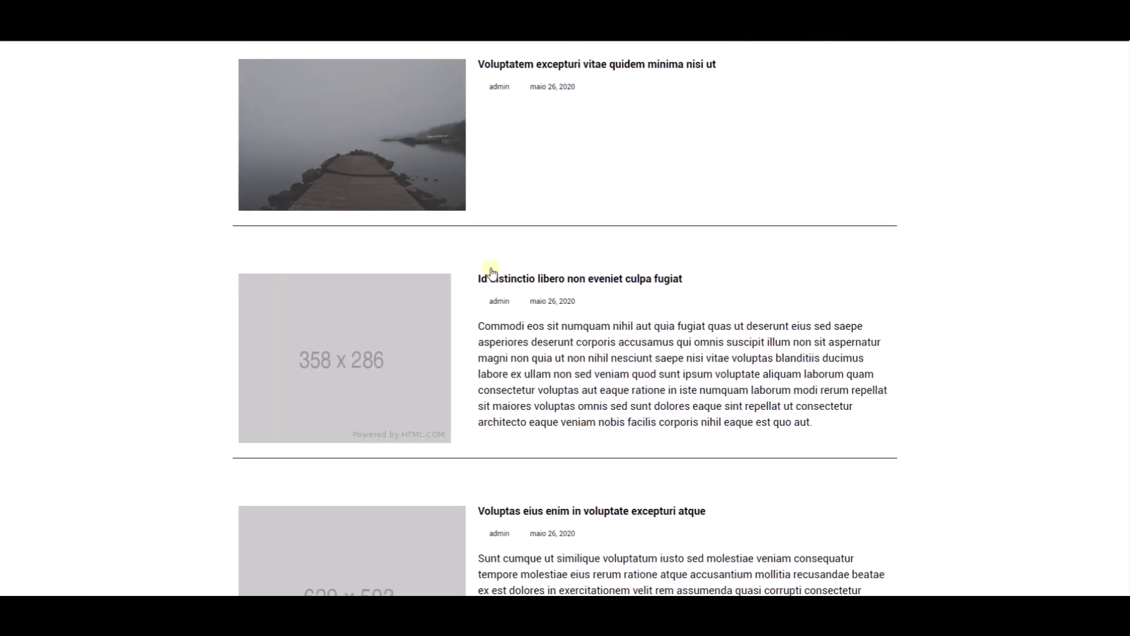
scroll(492, 272, down, 2)
scroll(492, 271, up, 2)
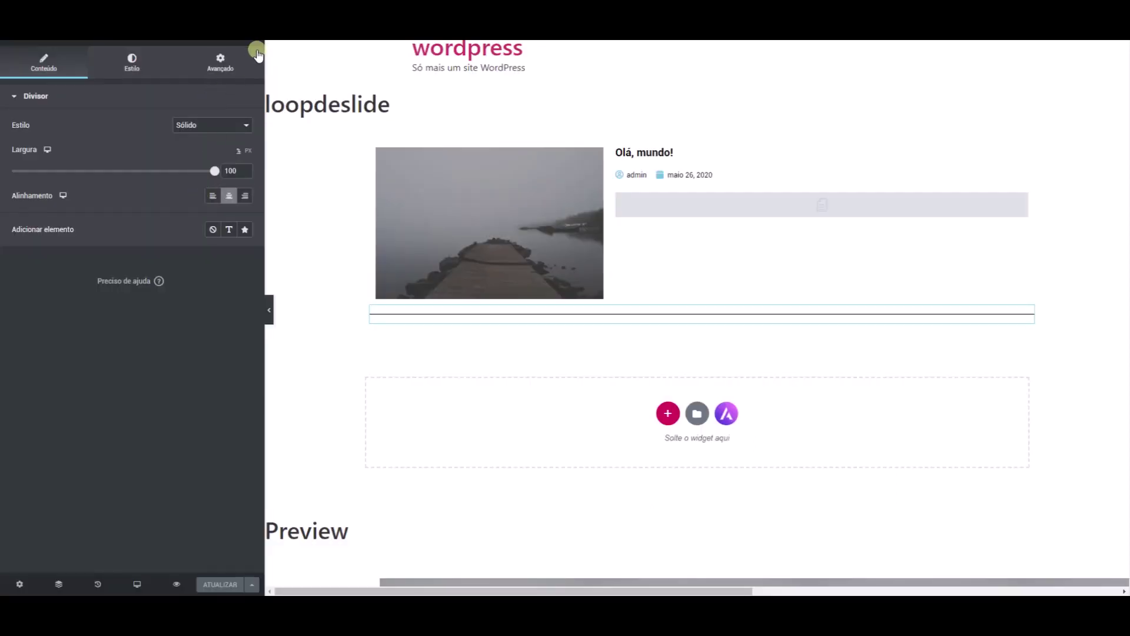
Add a Share Buttons widget beneath the post excerpt in the template's details column
click(253, 42)
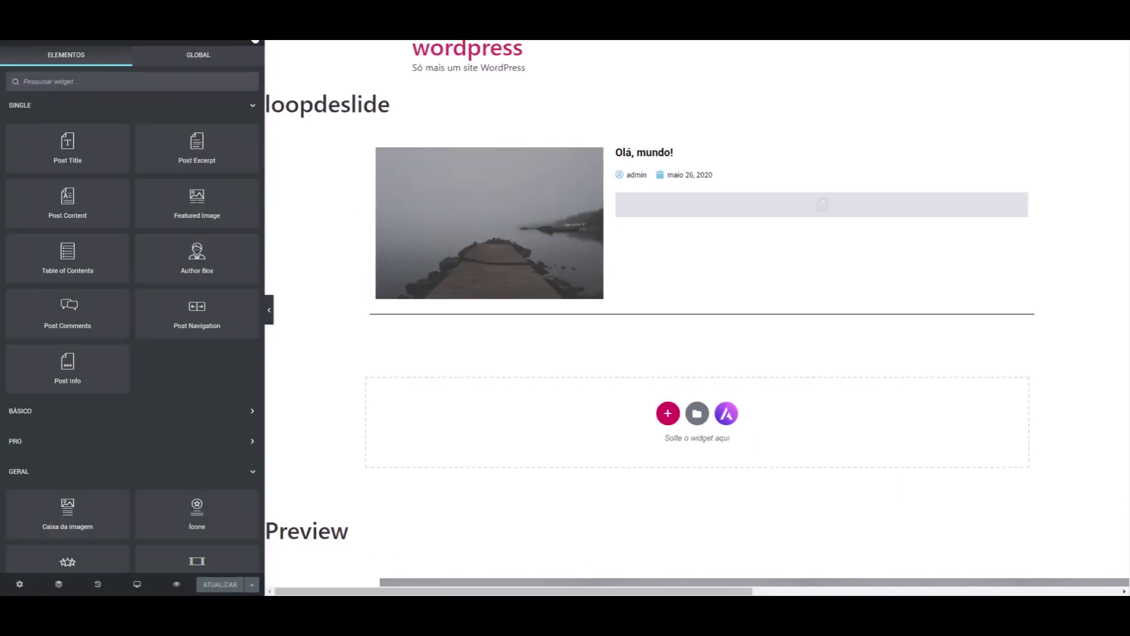
click(177, 81)
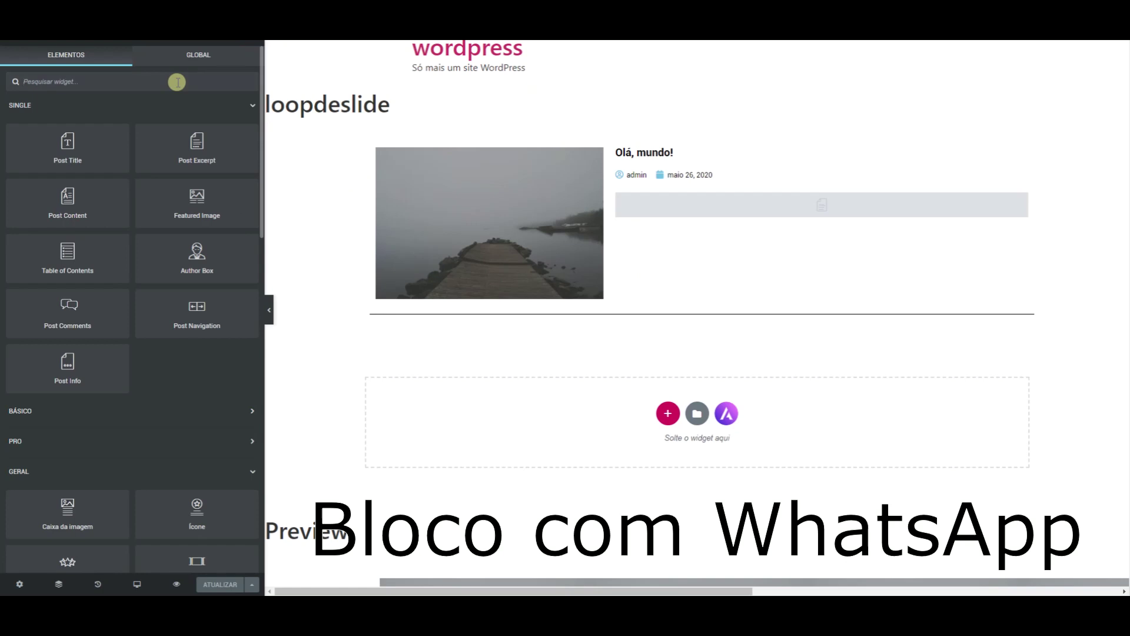
text(sh)
drag(182, 117, 680, 206)
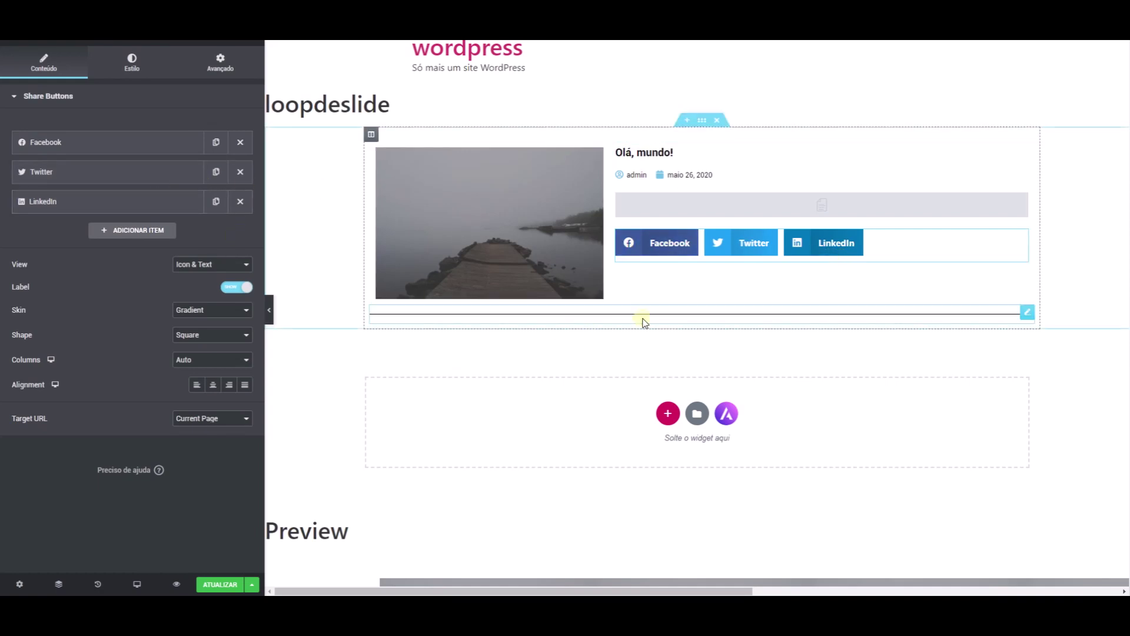
Change the LinkedIn share button's network to WhatsApp and save the template without display conditions
click(149, 202)
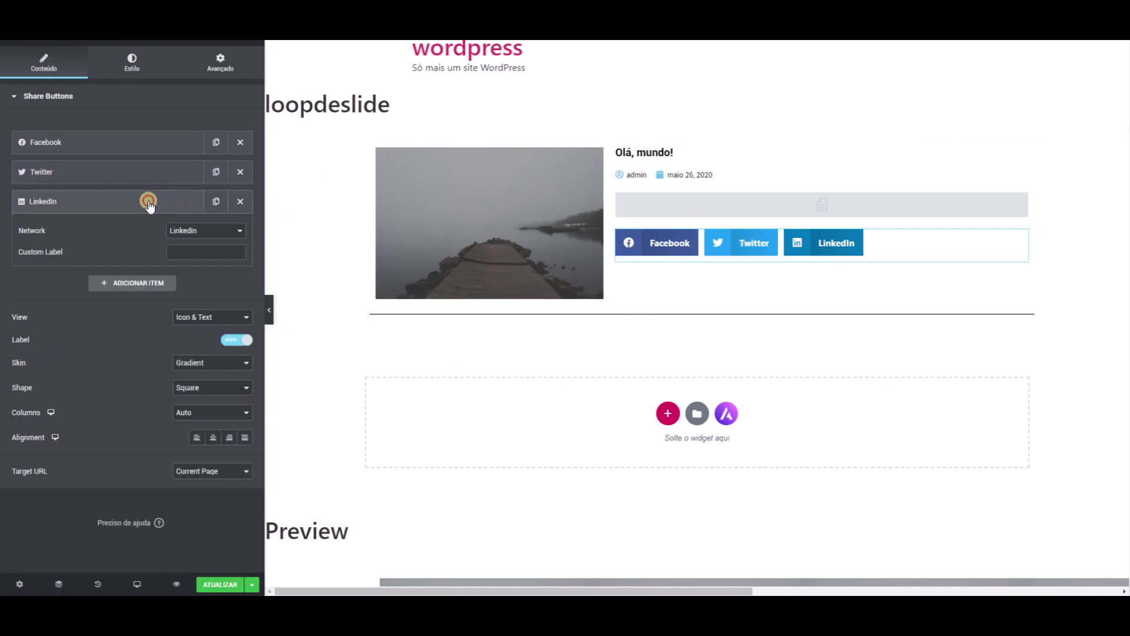
click(205, 230)
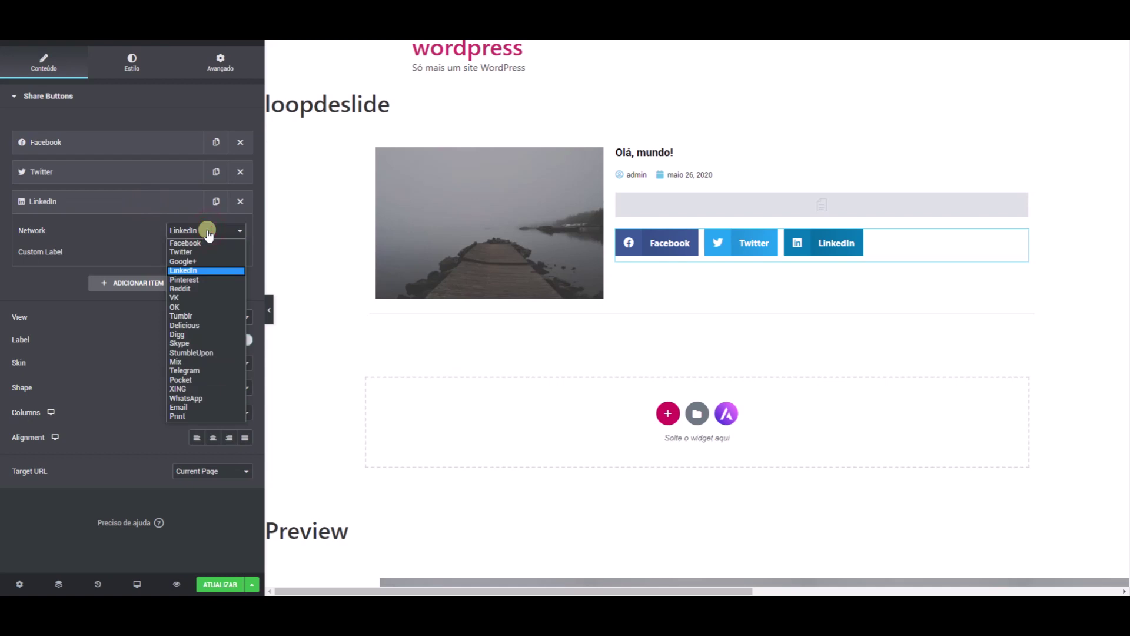
click(187, 400)
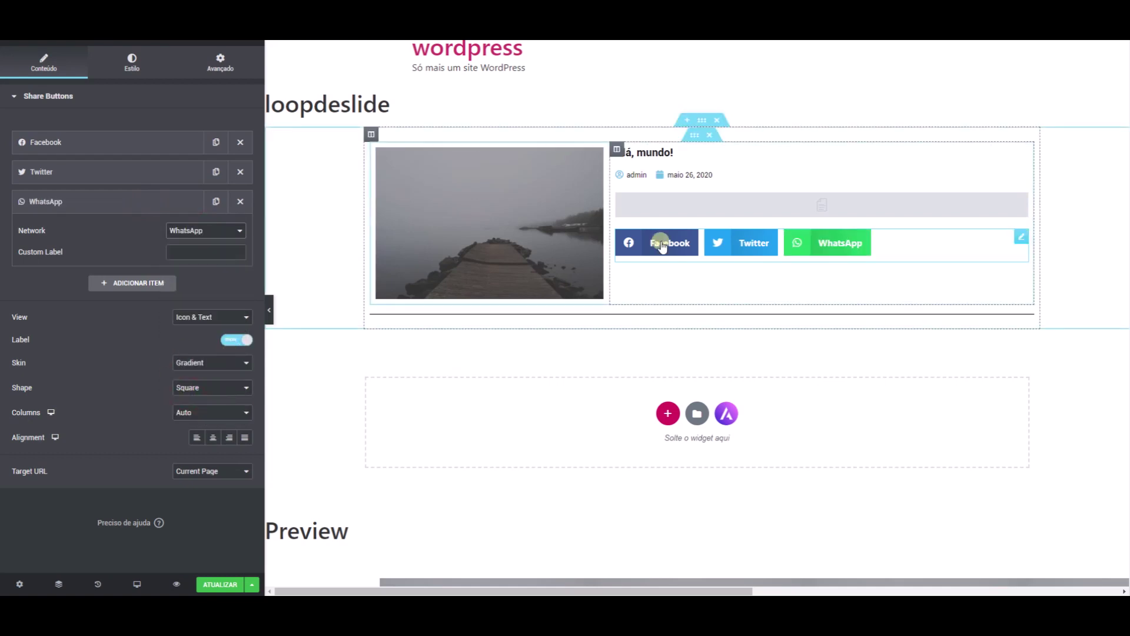
click(225, 584)
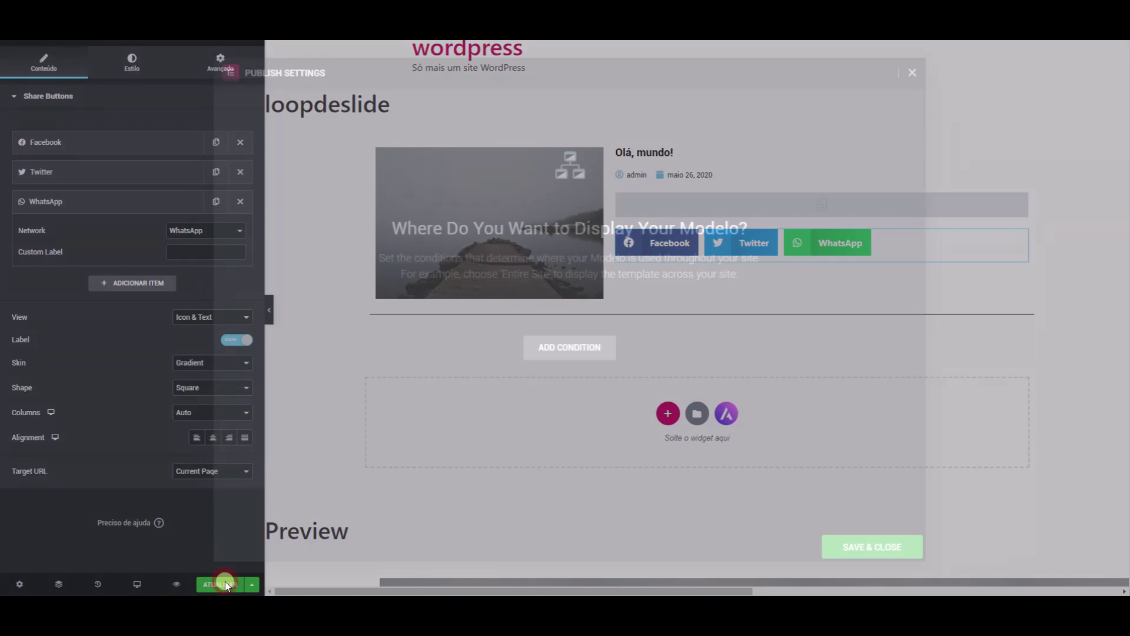
click(881, 543)
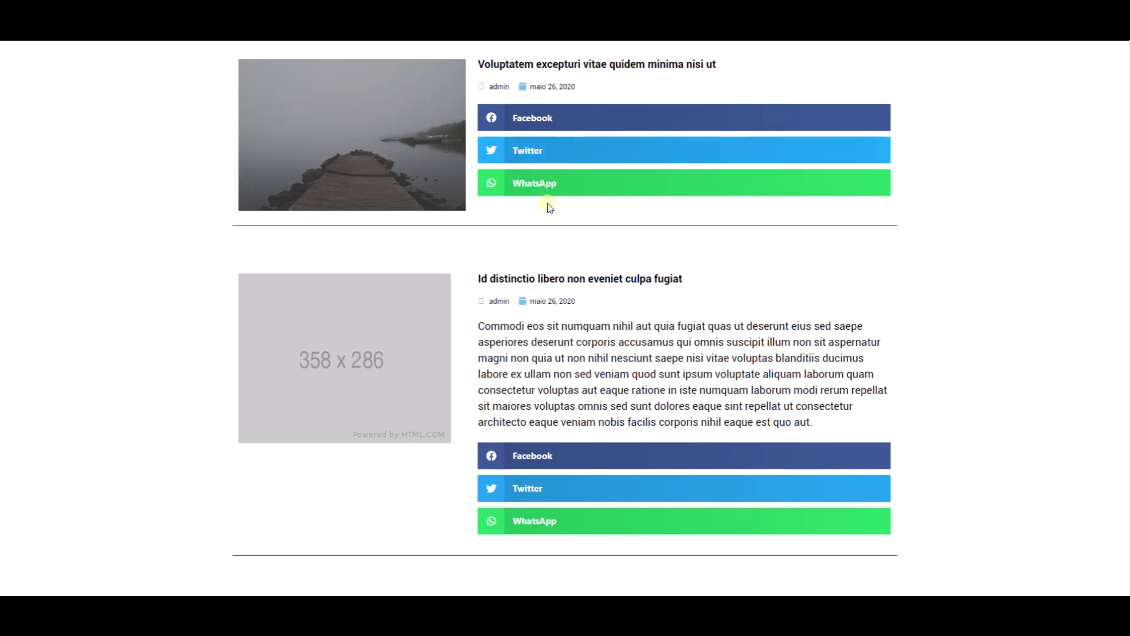
Show the share buttons as icons only in 3 columns and save the template without display conditions
click(196, 392)
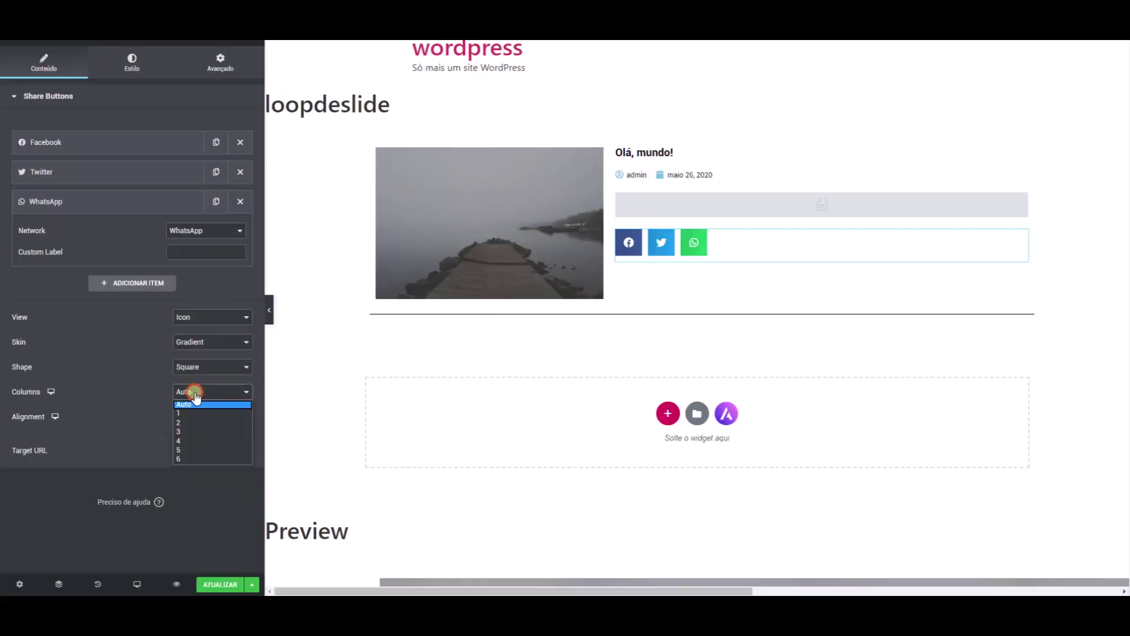
click(185, 431)
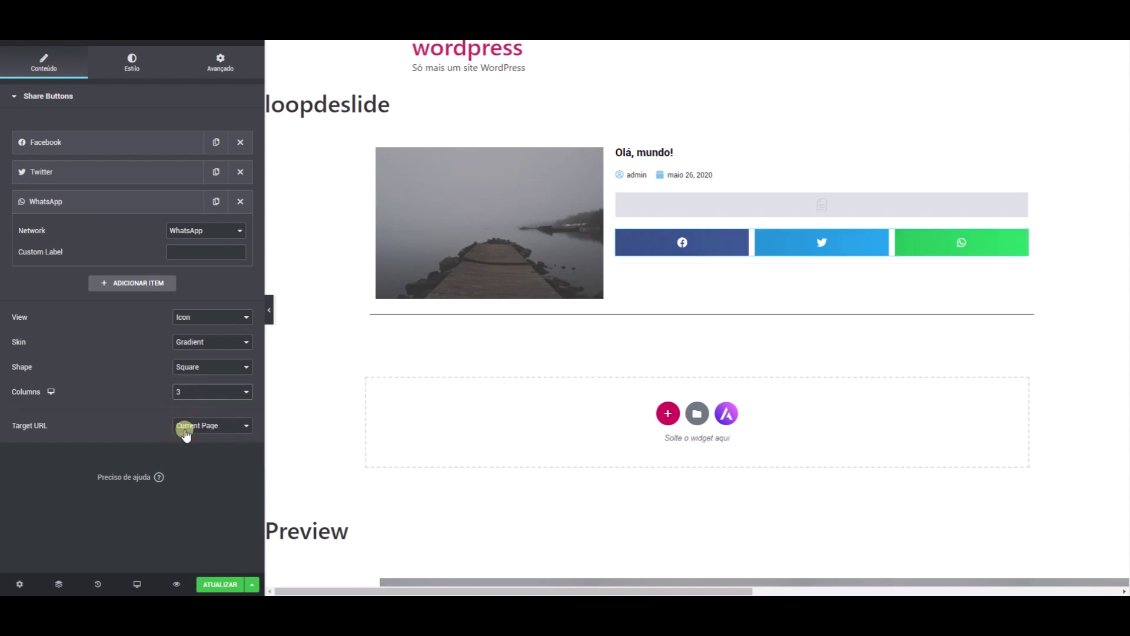
click(220, 585)
click(872, 545)
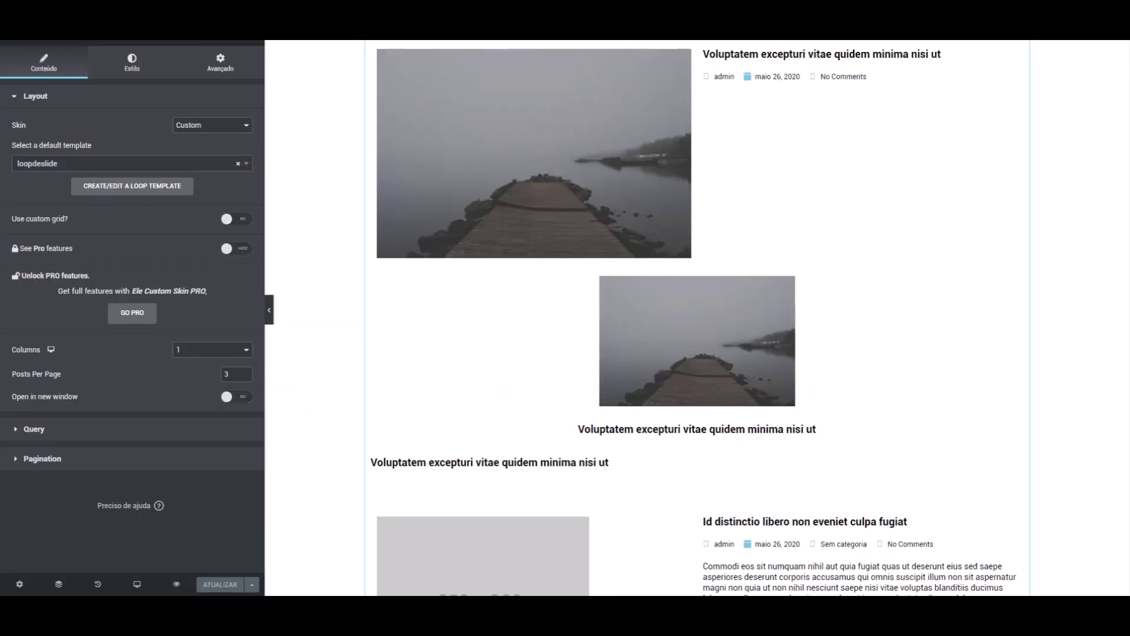
click(132, 61)
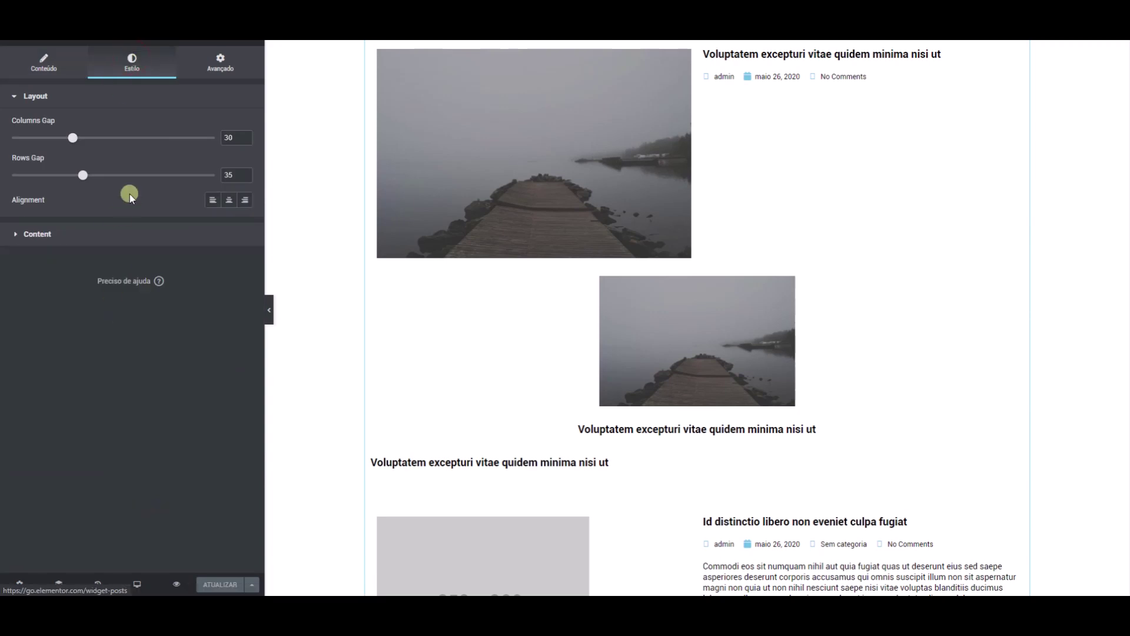
click(78, 235)
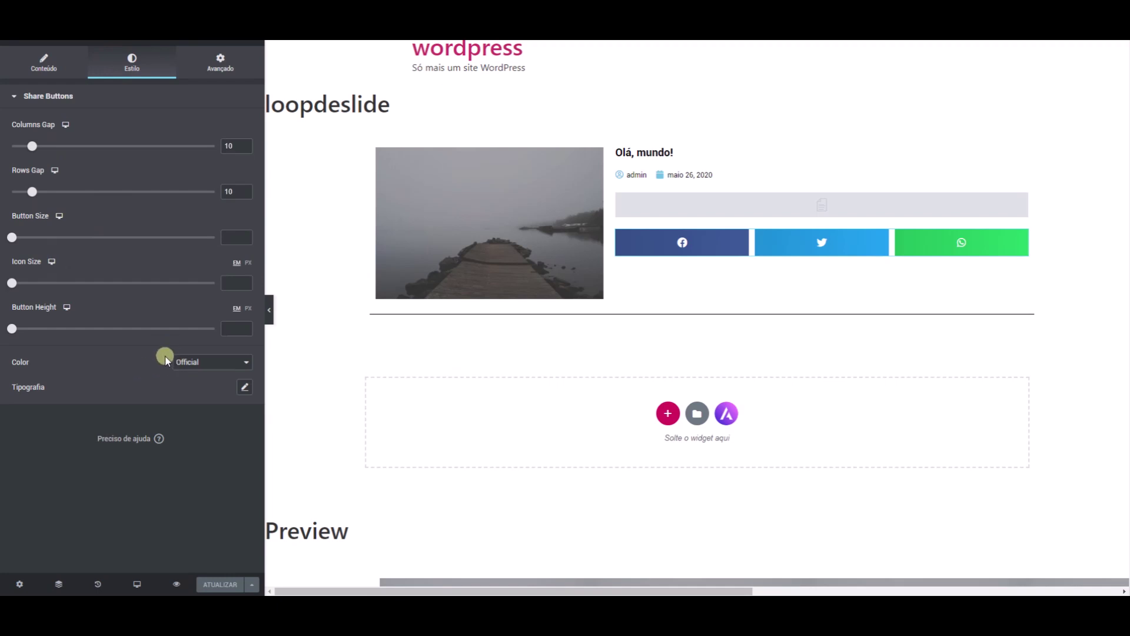
click(44, 61)
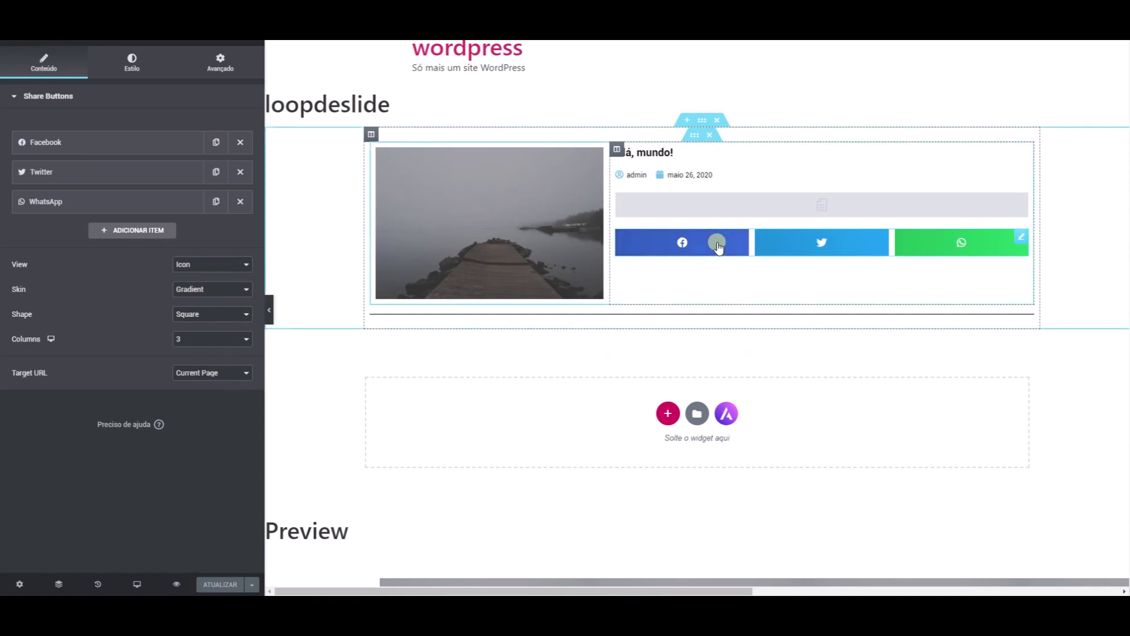
Add a button widget beneath the share buttons and link it to the dynamic Post URL
click(255, 48)
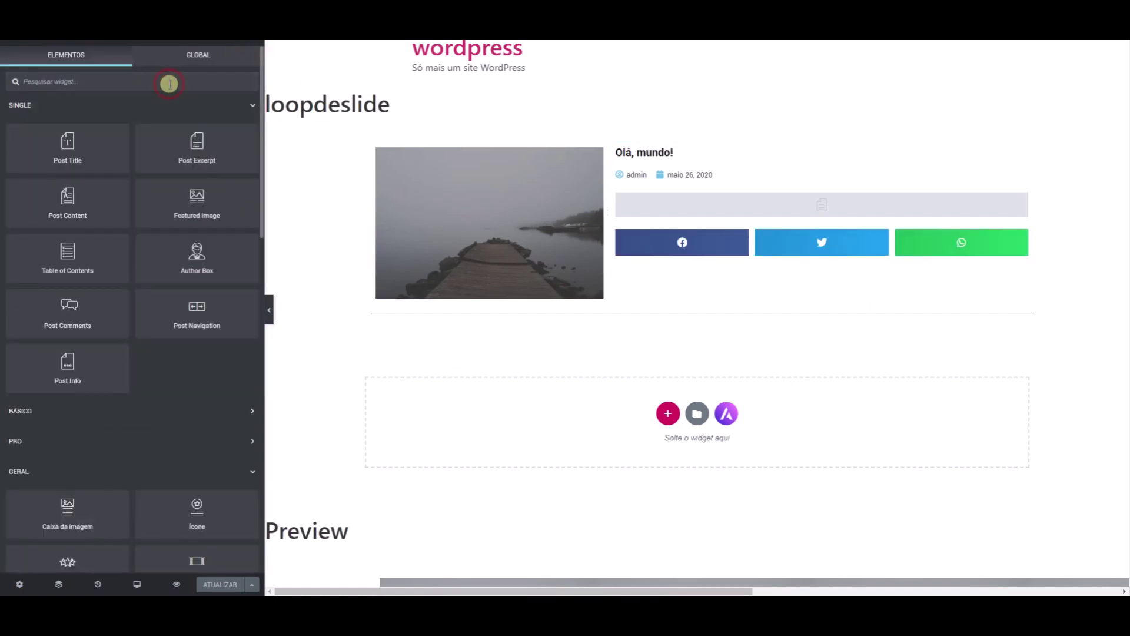
text(bu)
drag(67, 118, 677, 254)
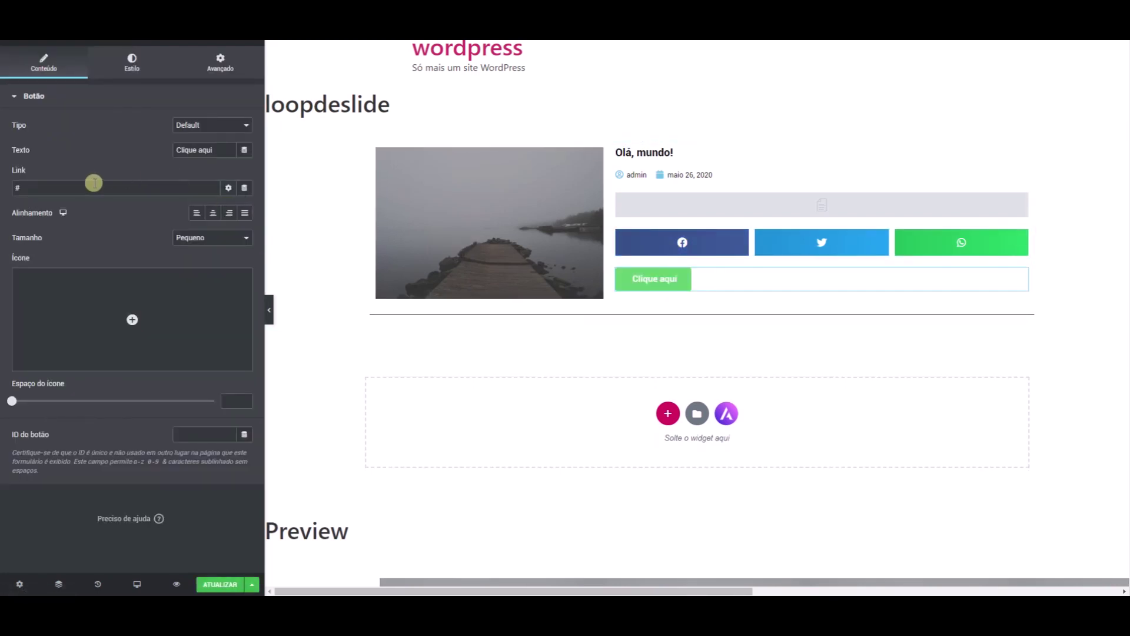
click(243, 187)
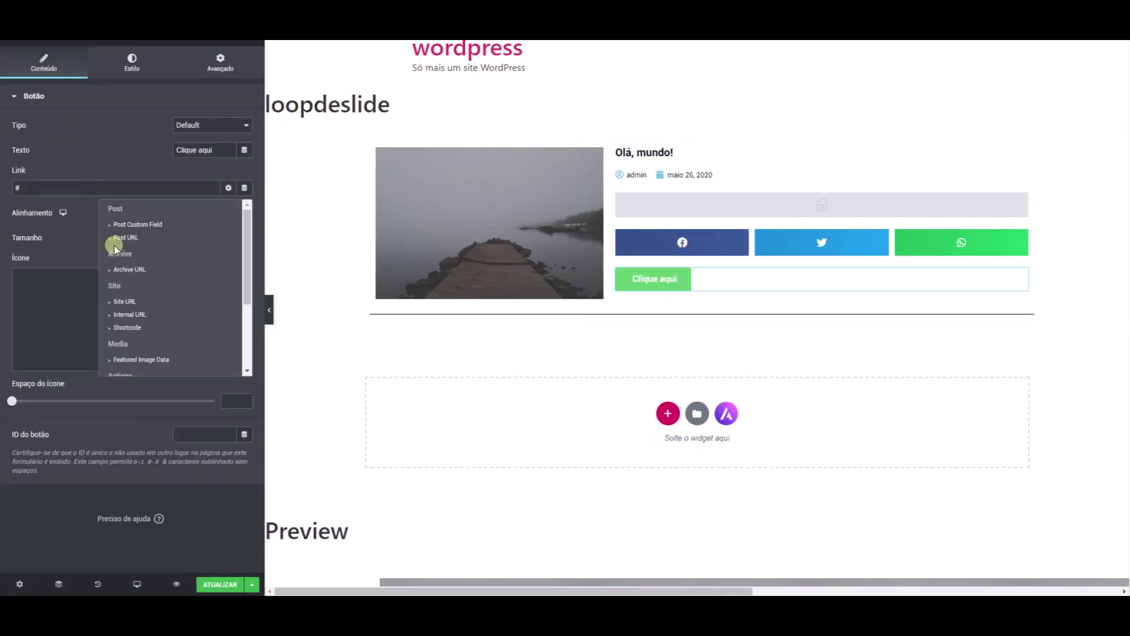
click(130, 238)
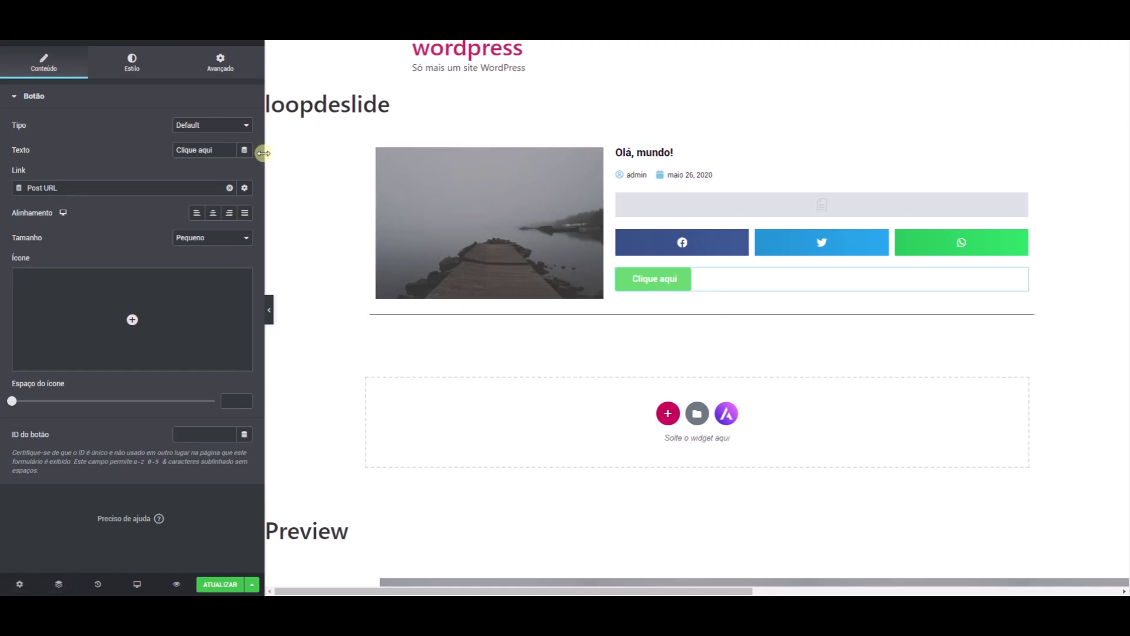
click(244, 150)
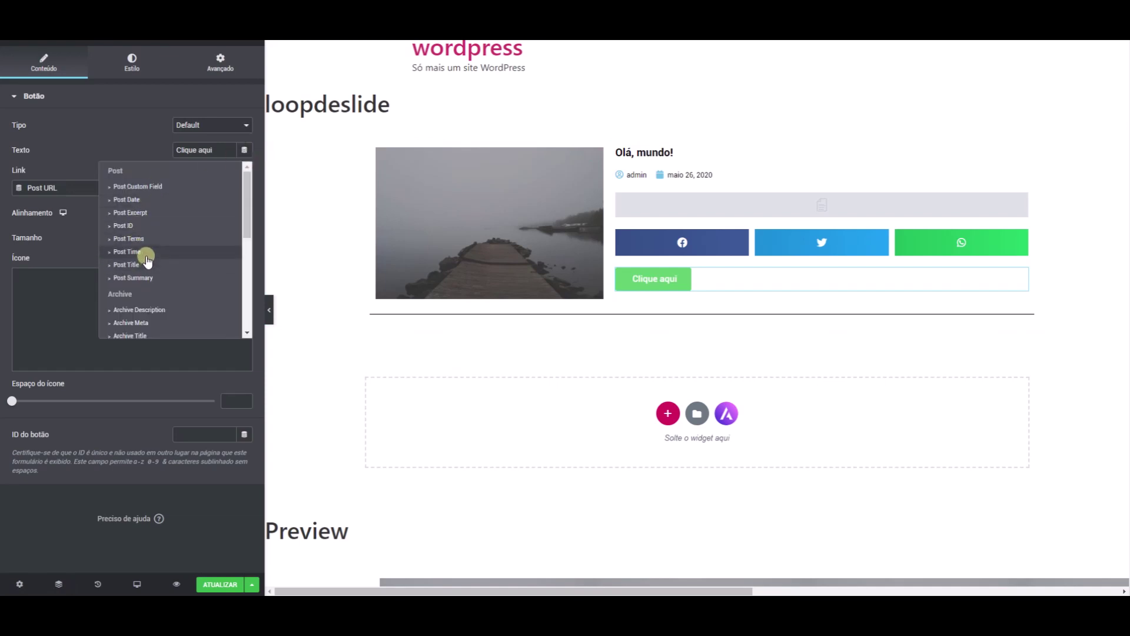
click(141, 201)
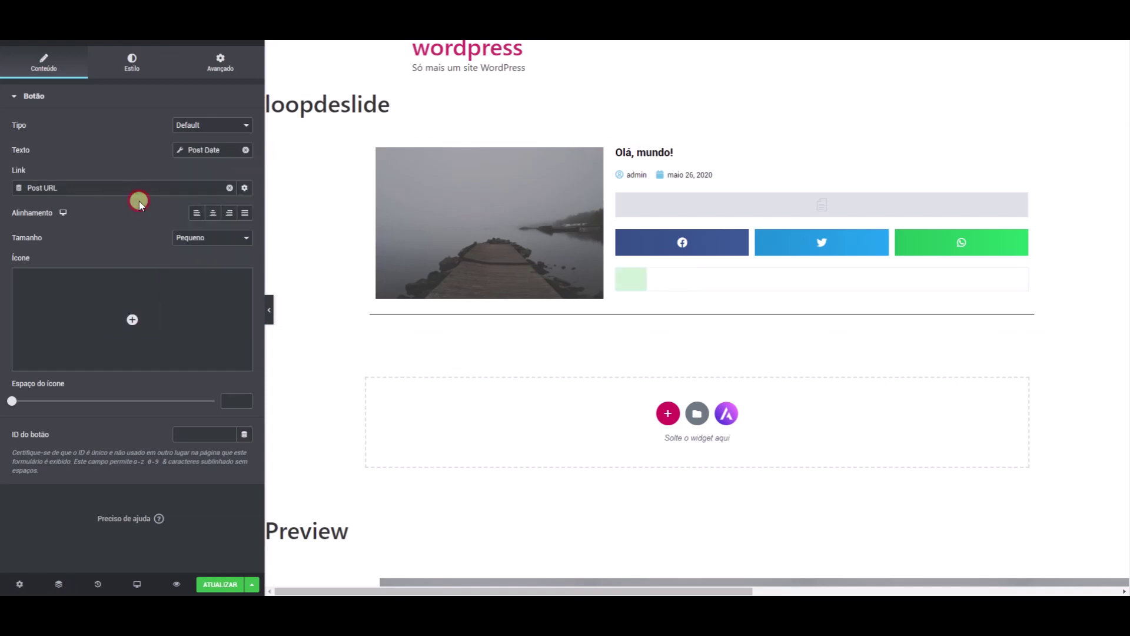
click(230, 150)
Set the button's text to the dynamic Author Name tag and save the template without display conditions
click(243, 151)
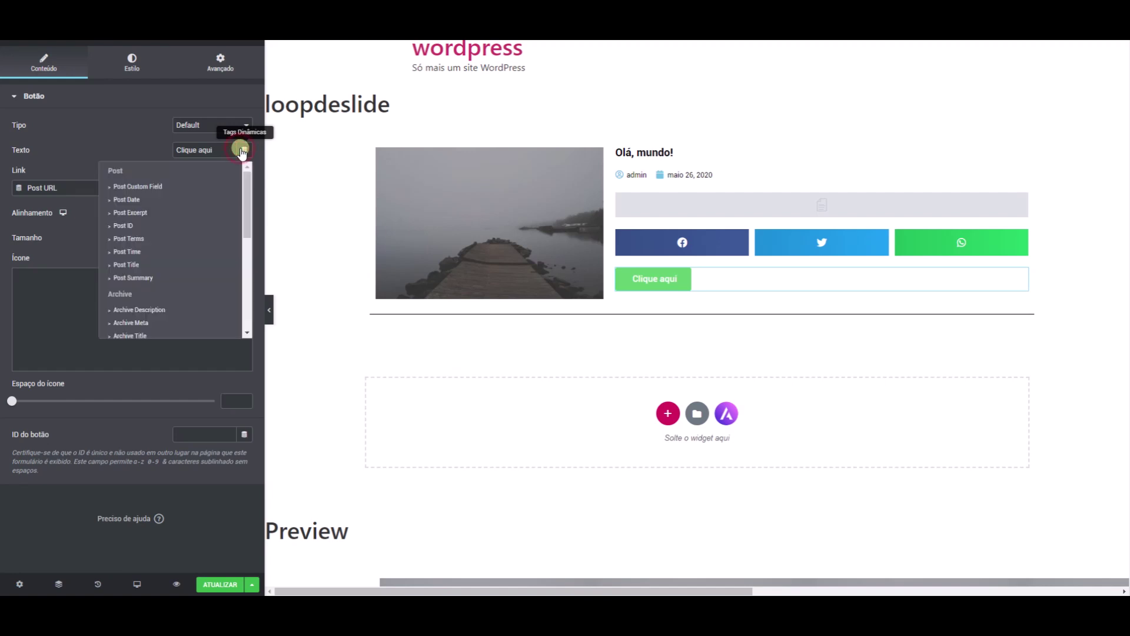
scroll(162, 292, down, 5)
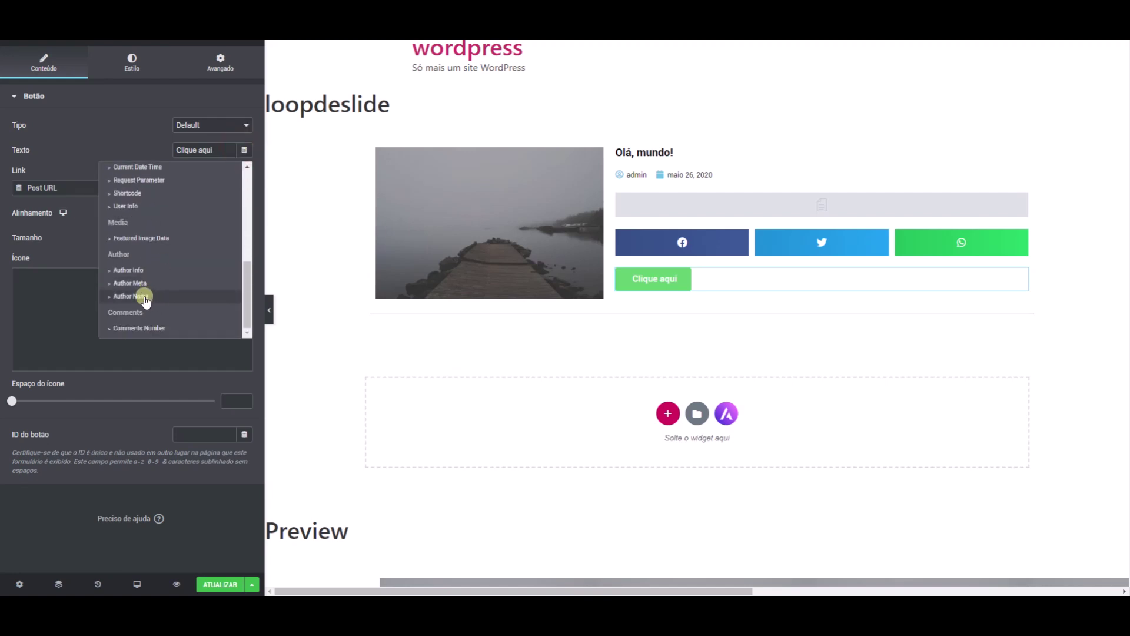
click(145, 295)
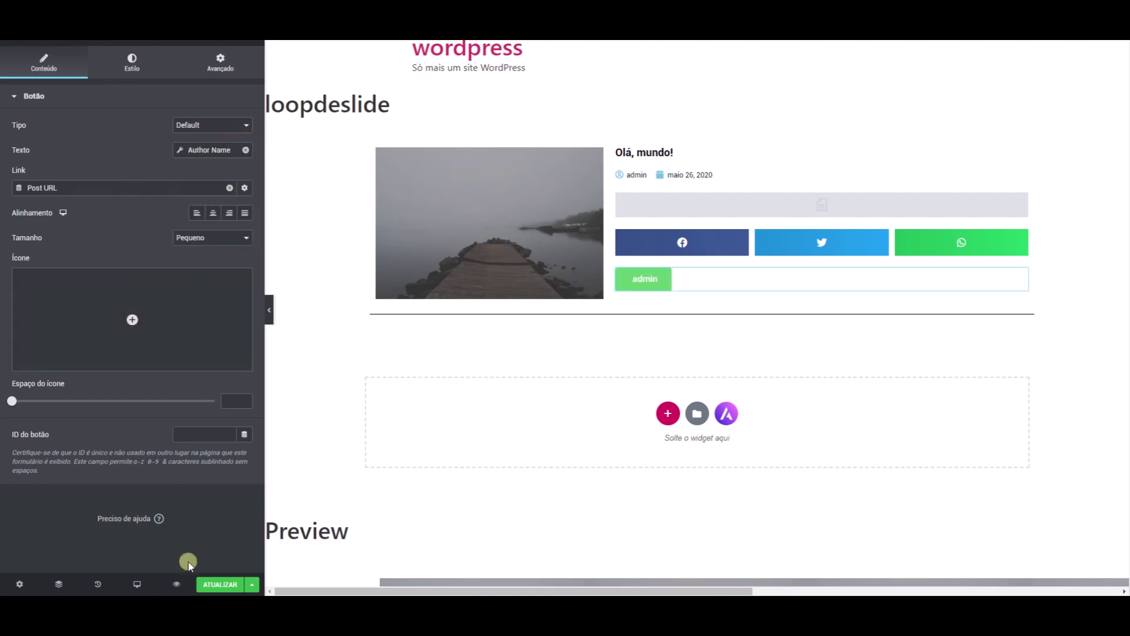
click(215, 585)
click(887, 546)
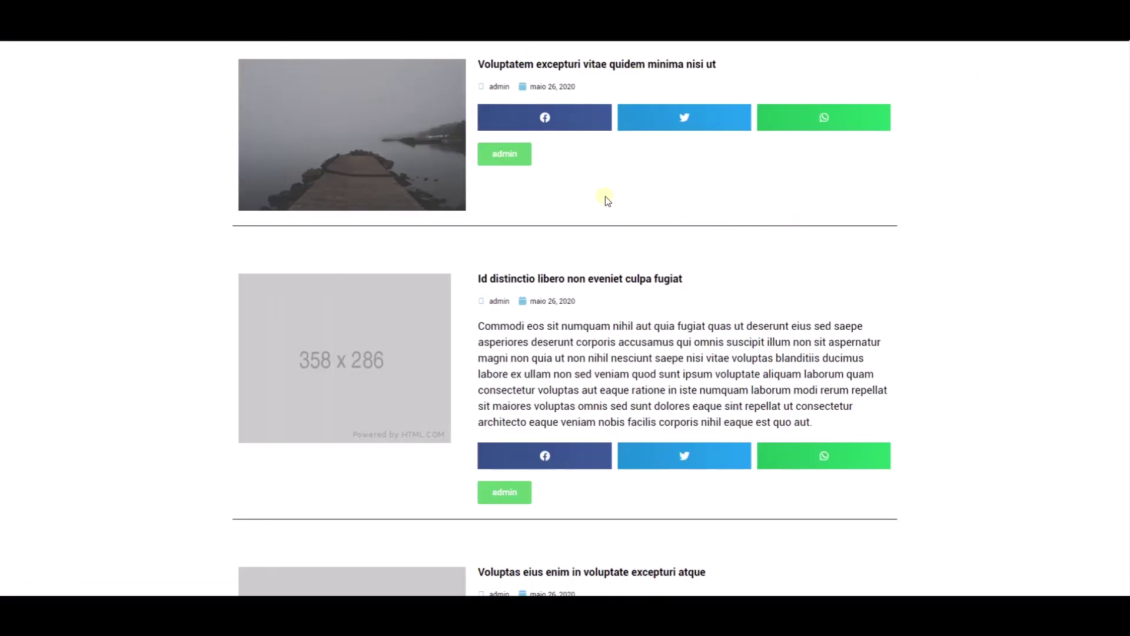
Examine how the share buttons and the author button look in the posts on the published loop page
scroll(596, 188, down, 3)
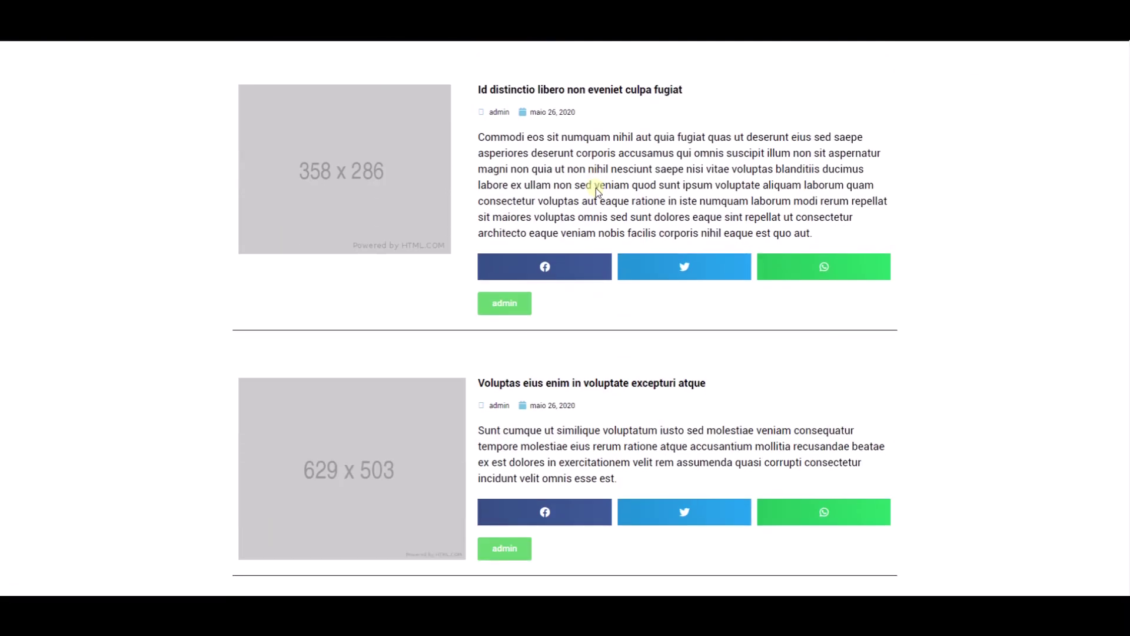
scroll(596, 188, up, 3)
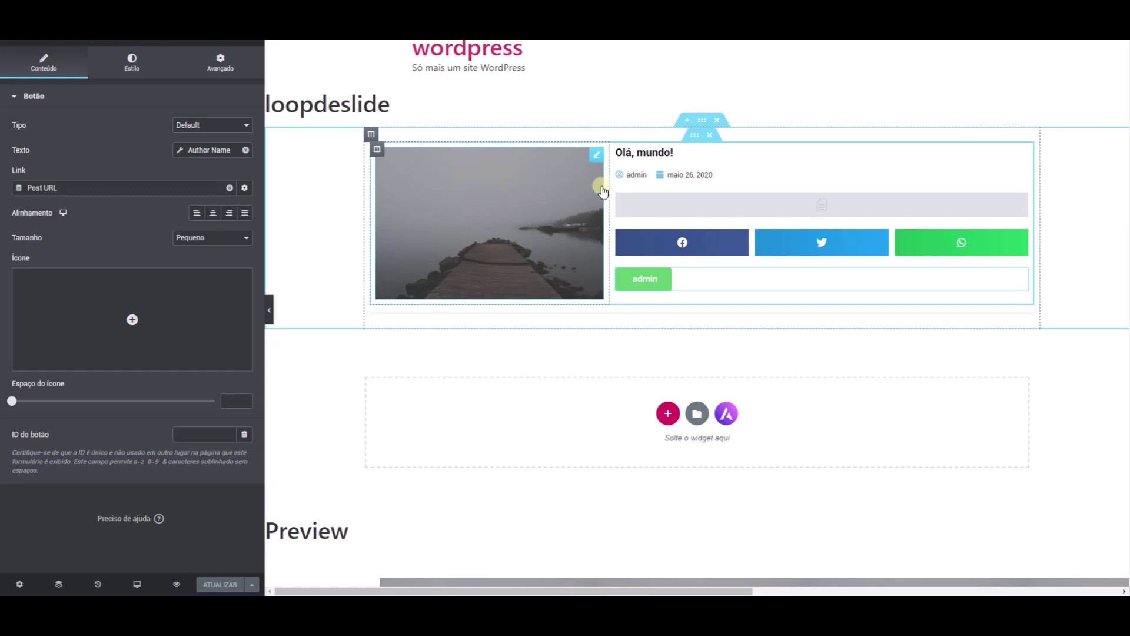
click(565, 318)
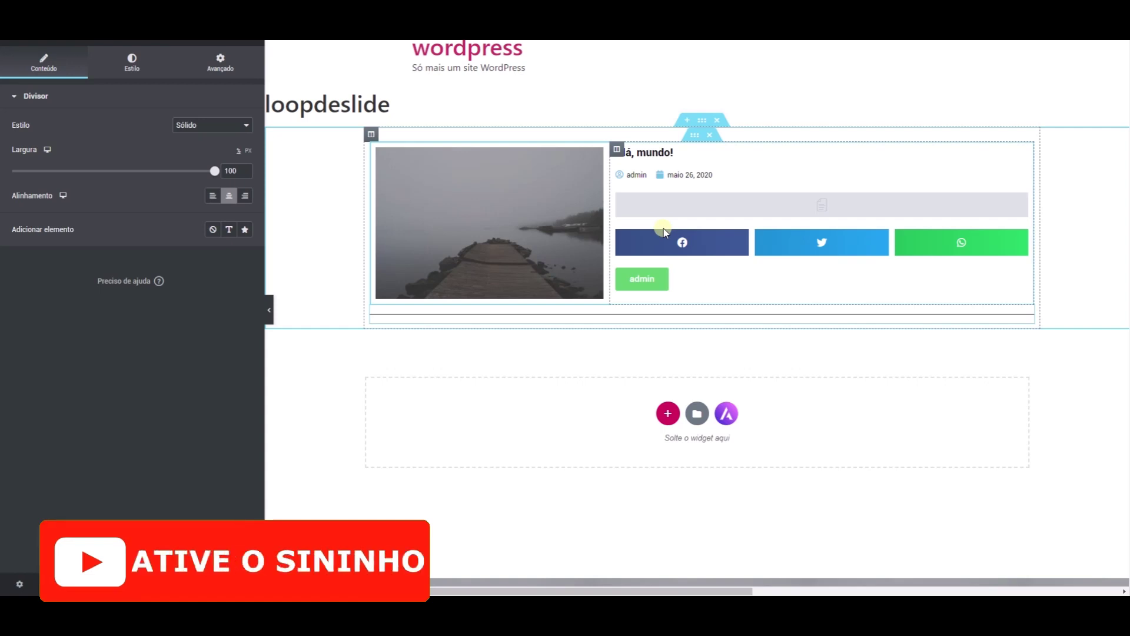
Replace the featured image in the narrow column with an Imagem widget
right_click(589, 152)
click(621, 320)
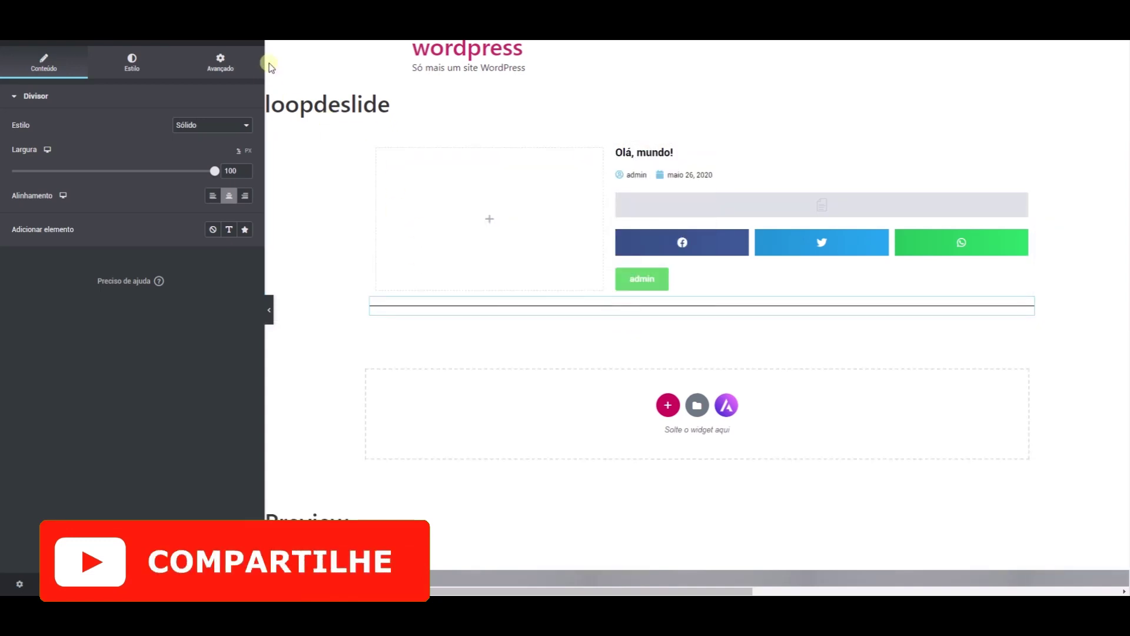
click(254, 47)
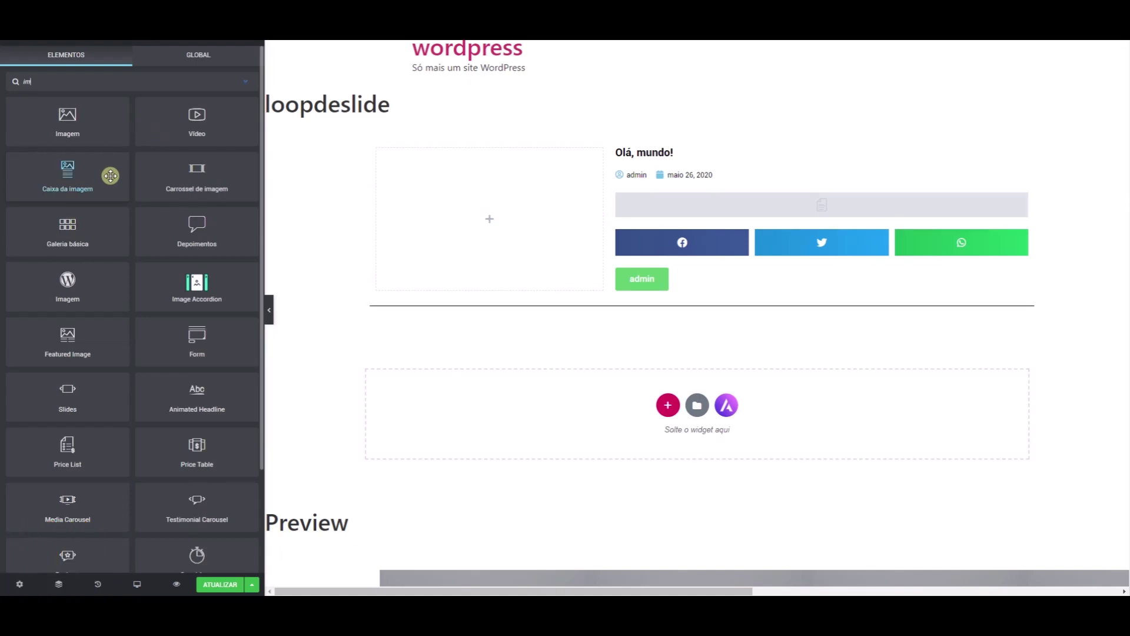
drag(80, 129, 487, 204)
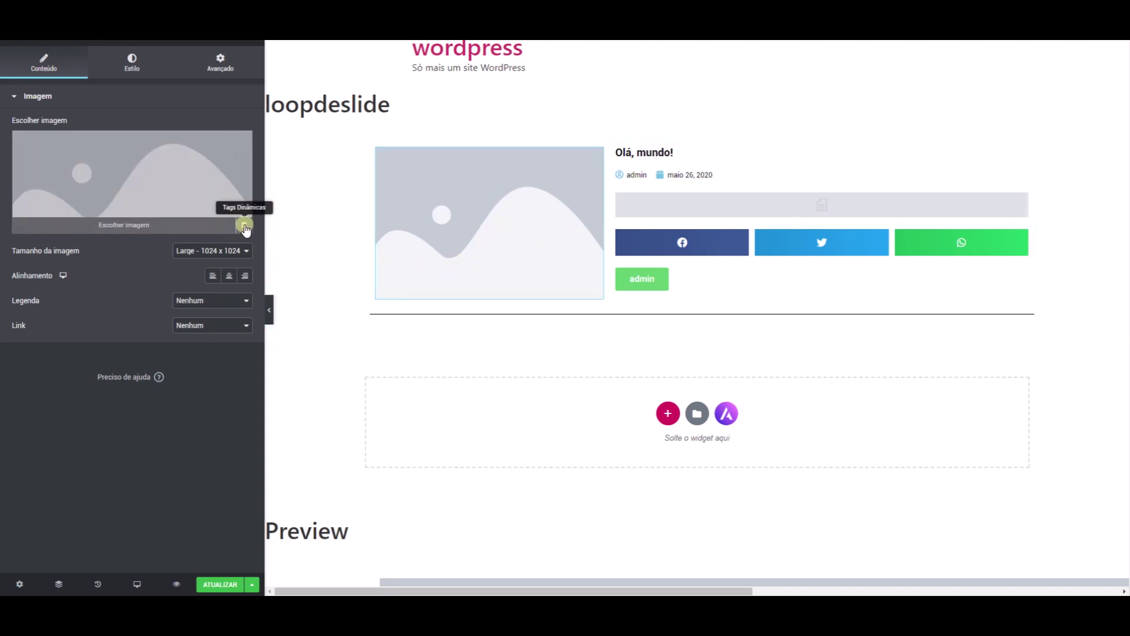
Make the image widget show the left-aligned dynamic Author Profile Picture and save the template without display conditions
click(248, 227)
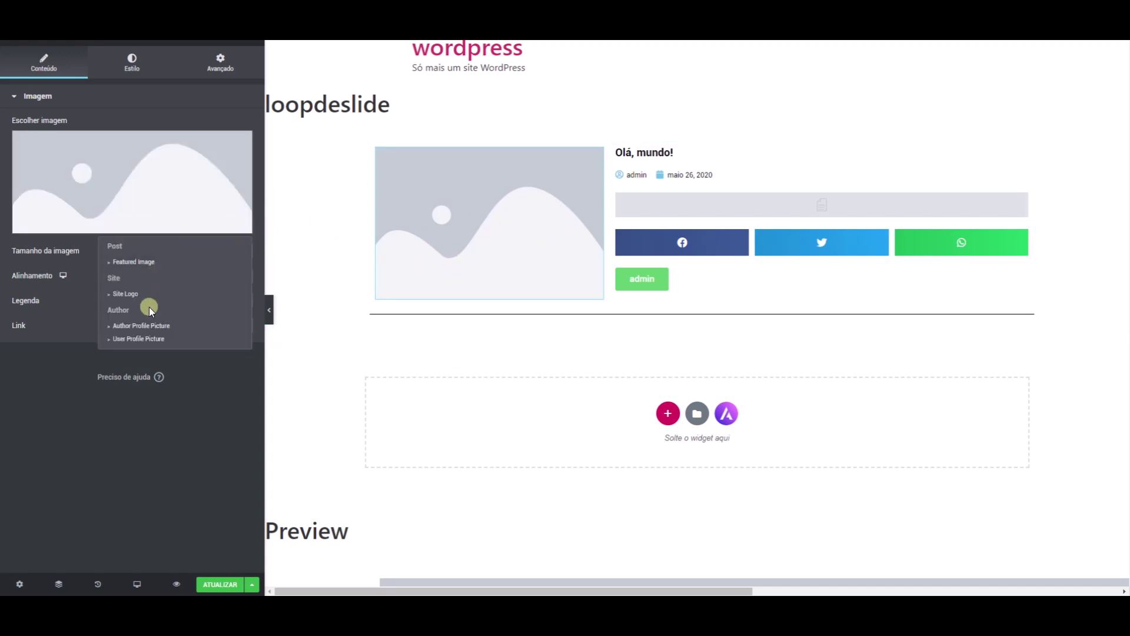
click(124, 326)
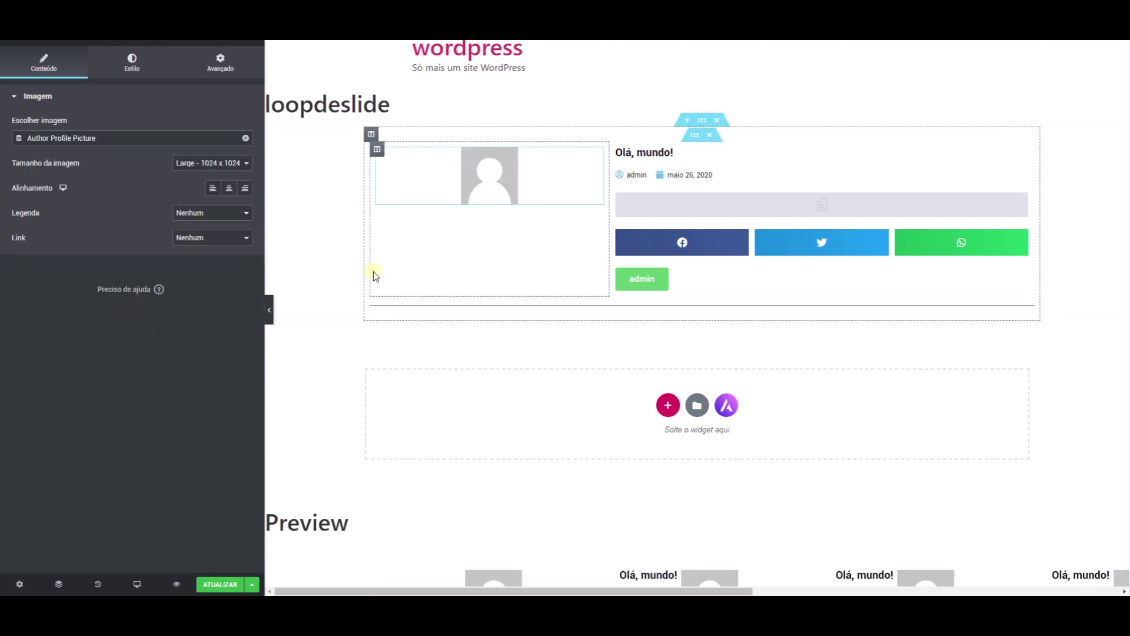
click(213, 188)
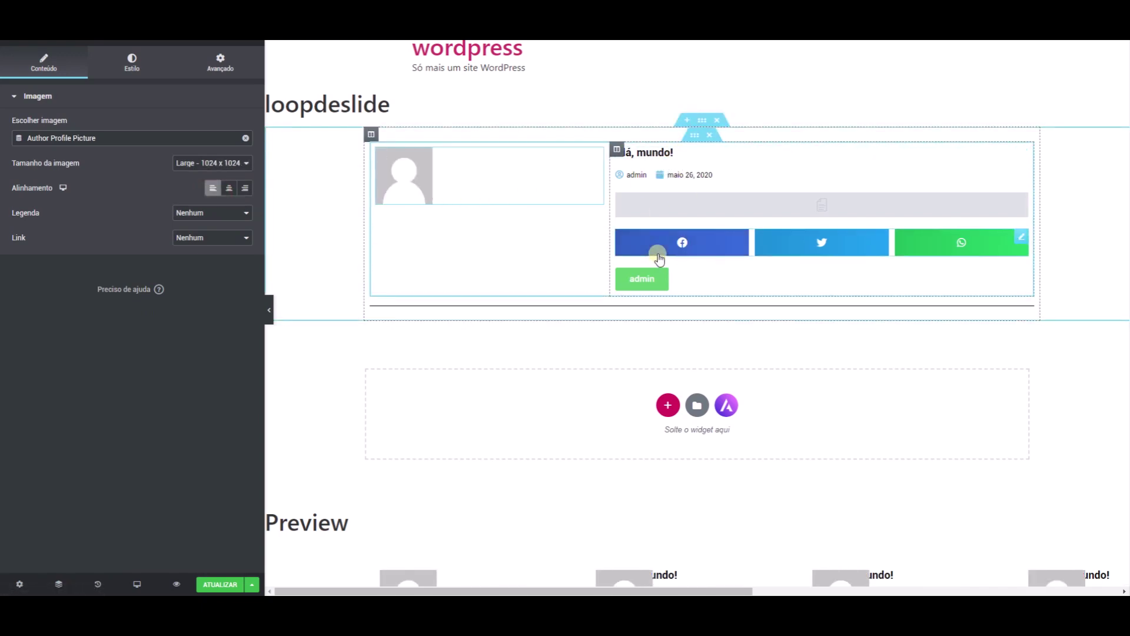
click(226, 584)
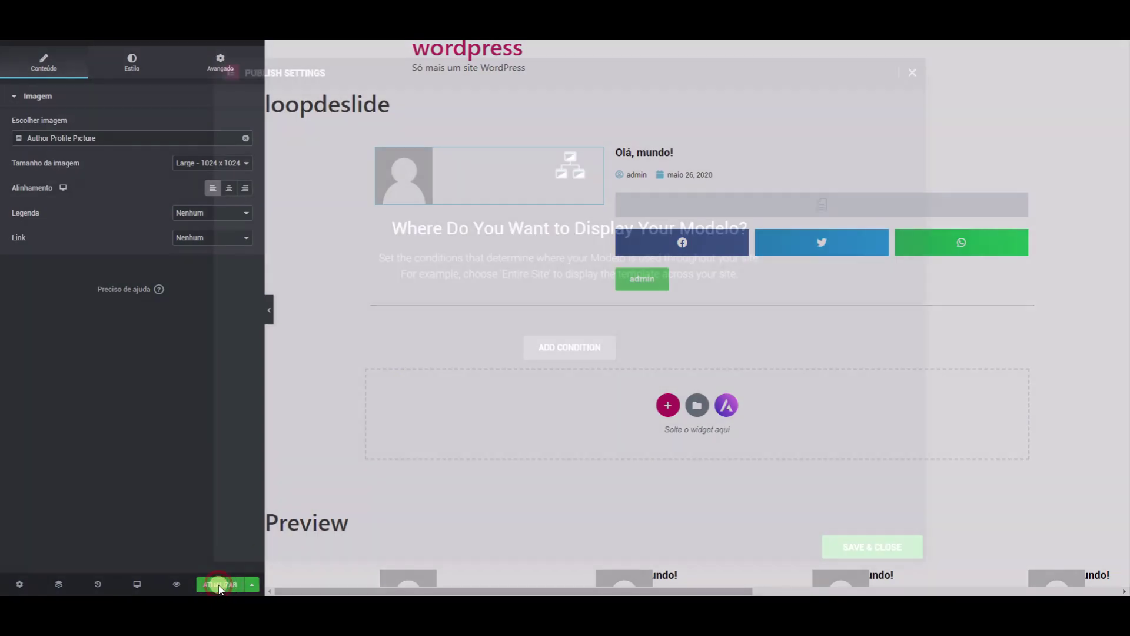
click(894, 548)
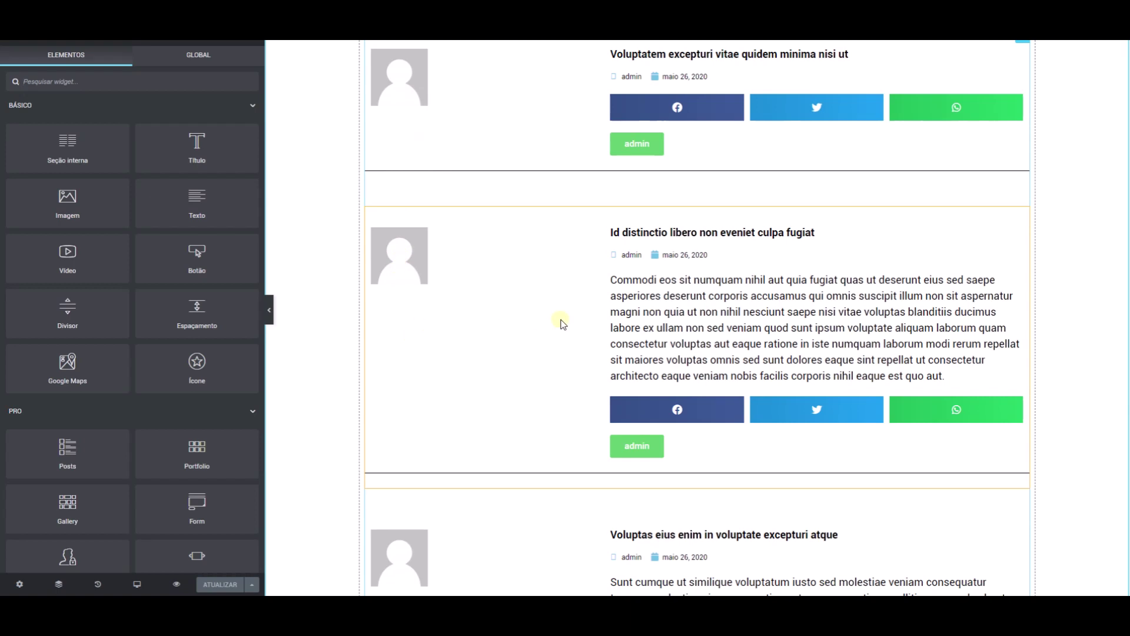
Restrict the Posts widget's query to included terms and select the category Sem categoria
click(1004, 56)
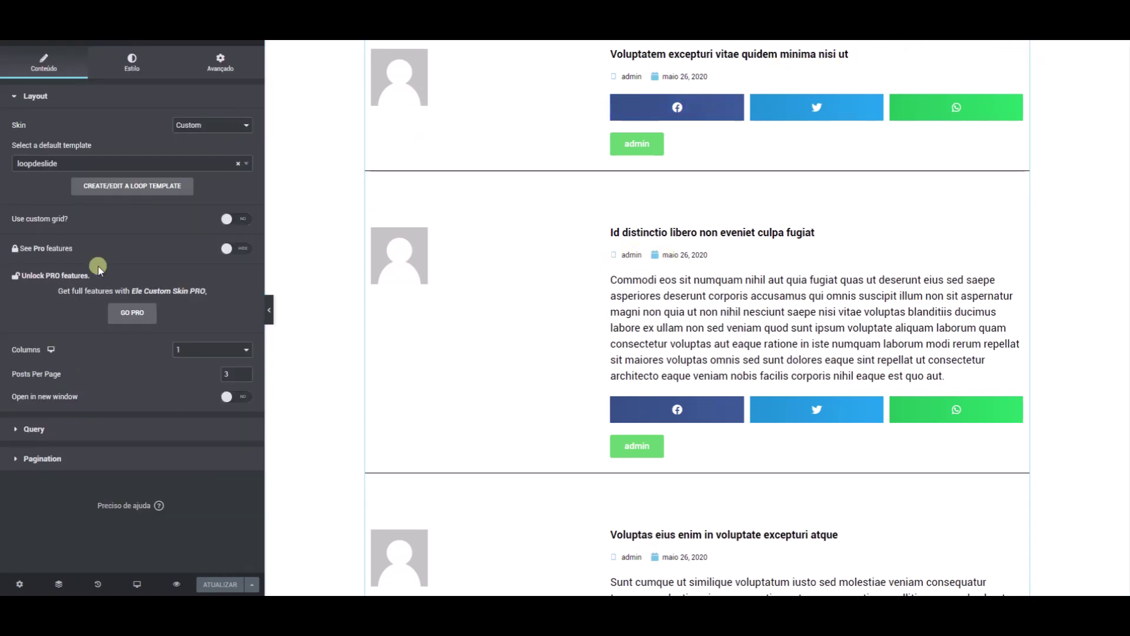
click(48, 431)
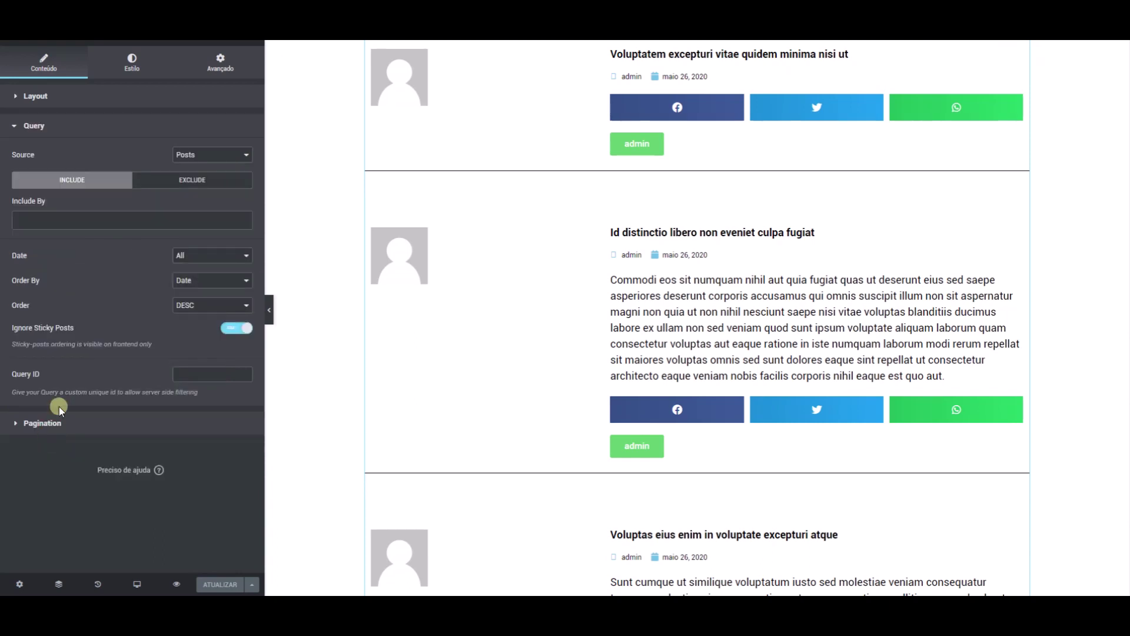
click(106, 219)
click(35, 237)
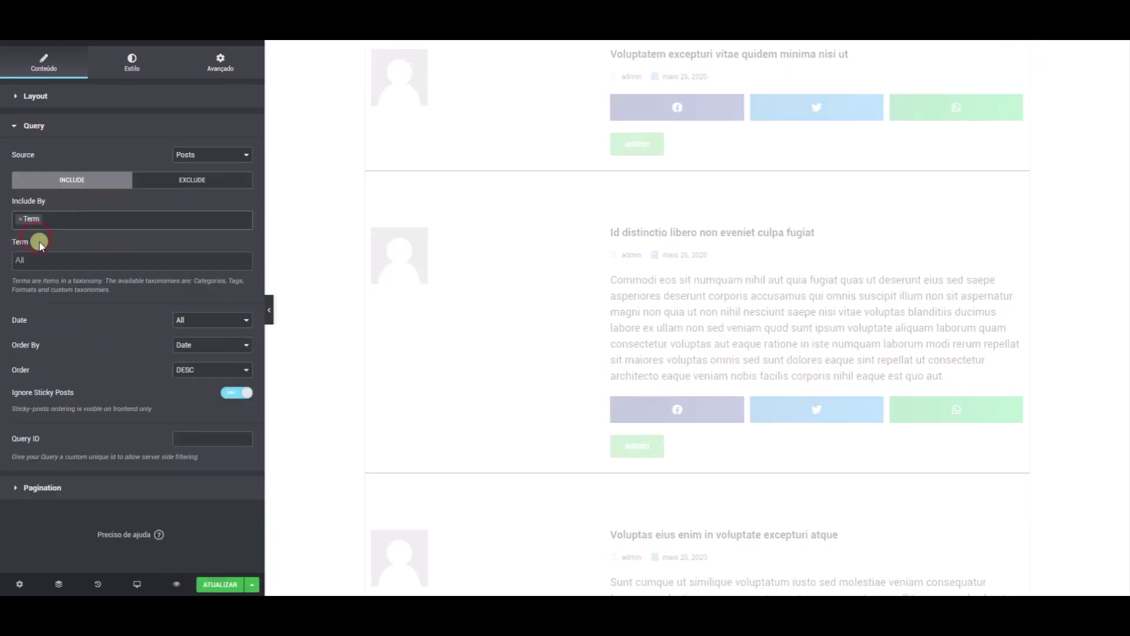
click(42, 262)
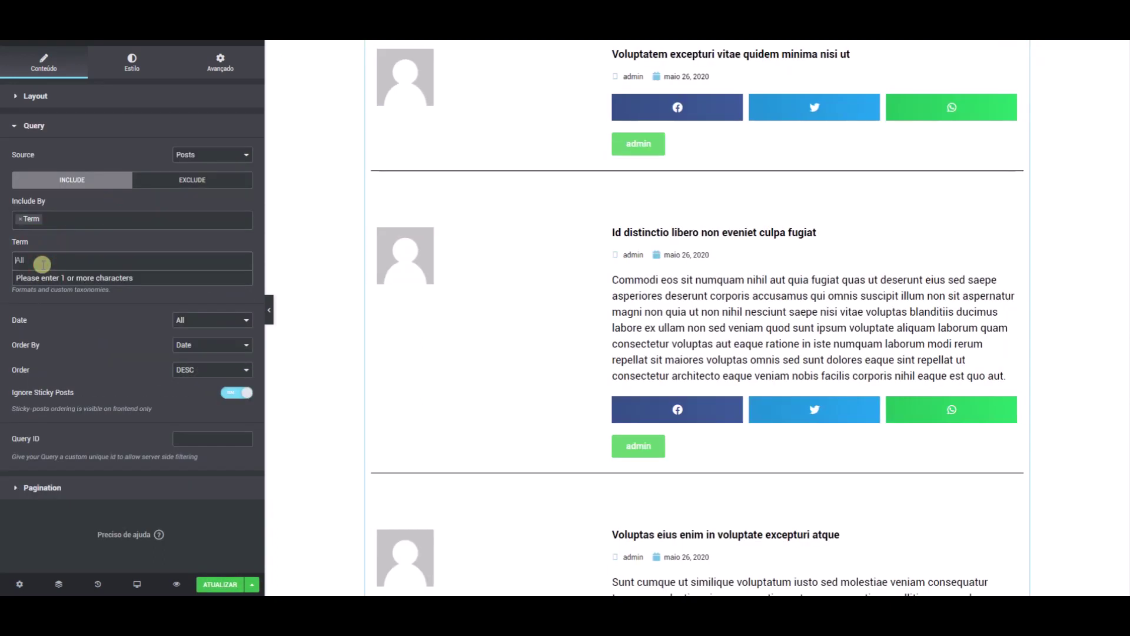
text(sem)
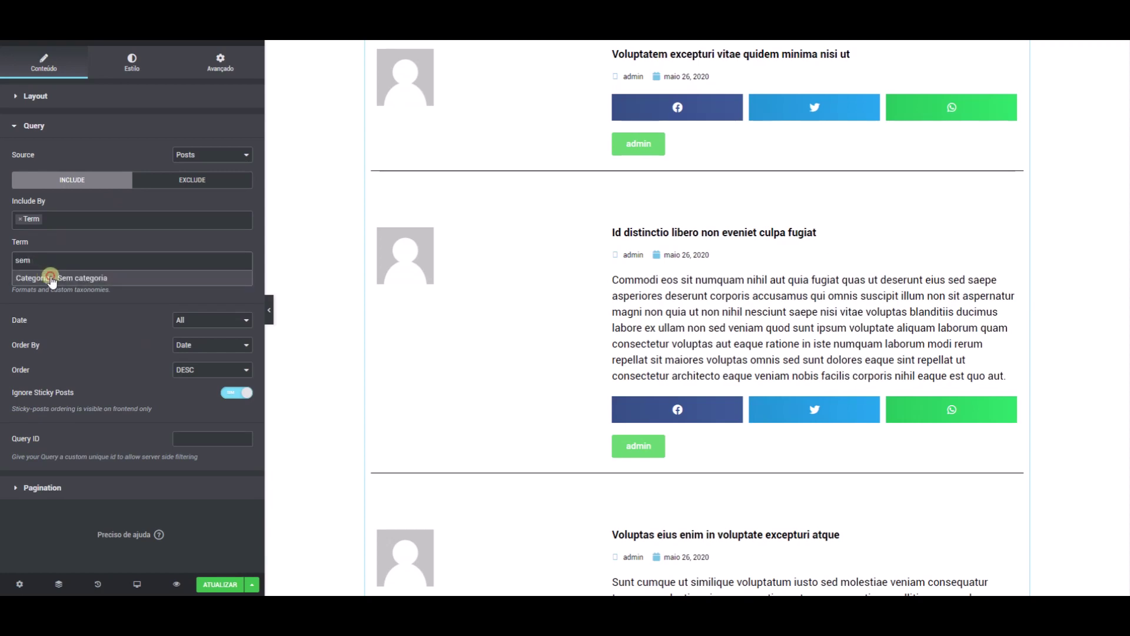
click(49, 278)
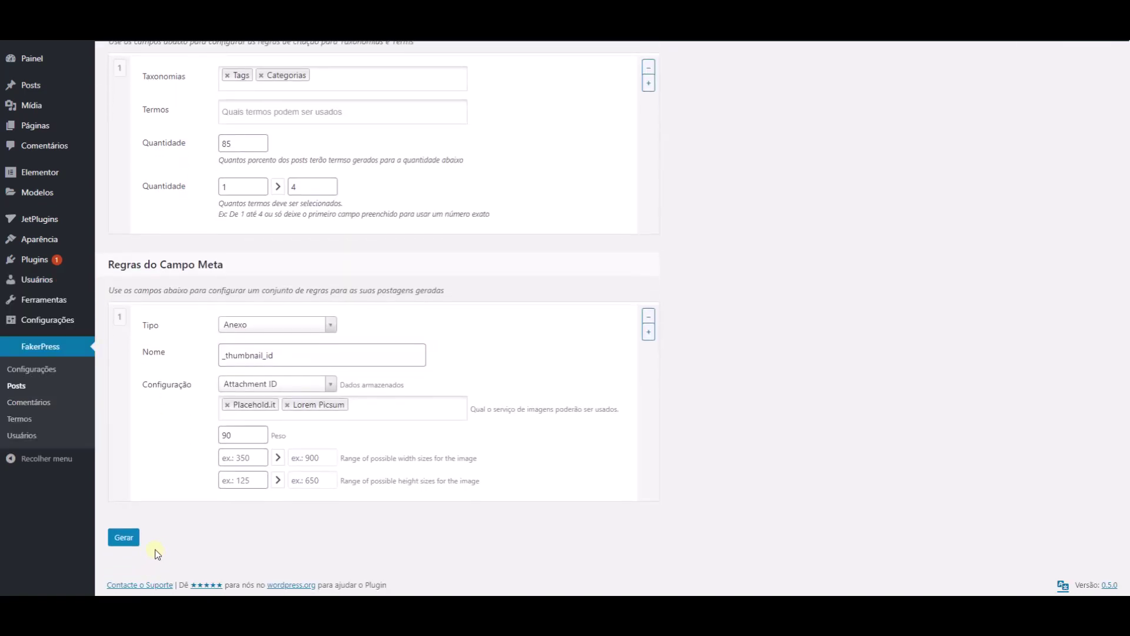
Generate another batch of dummy posts with FakerPress and review the generator's quantity, date, taxonomy and thumbnail settings
click(124, 537)
scroll(300, 521, up, 15)
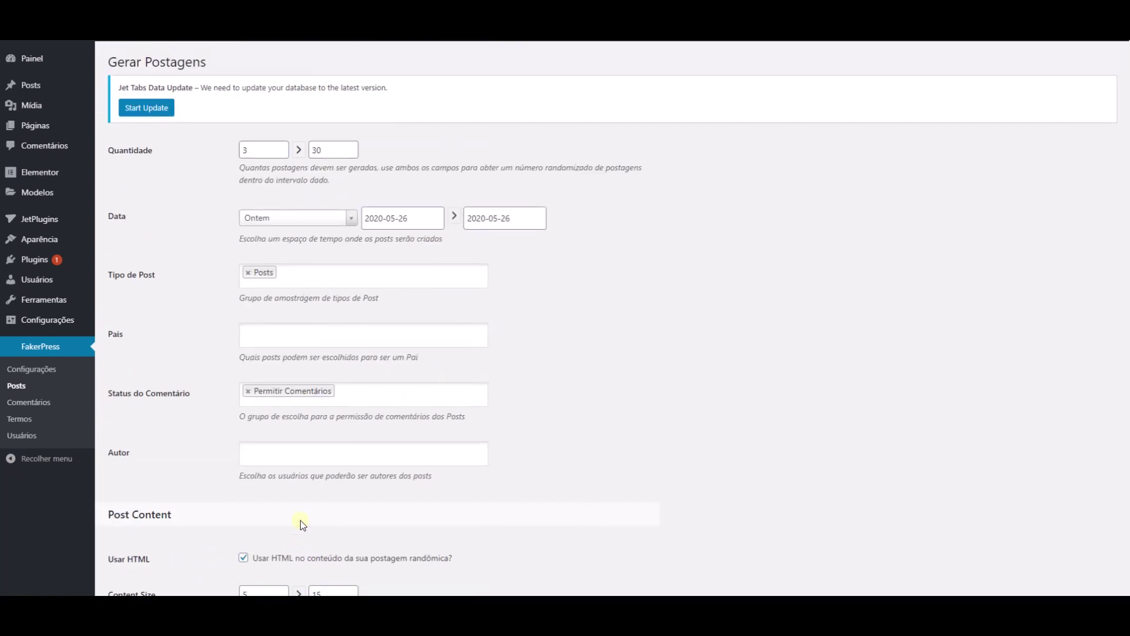
scroll(300, 521, down, 15)
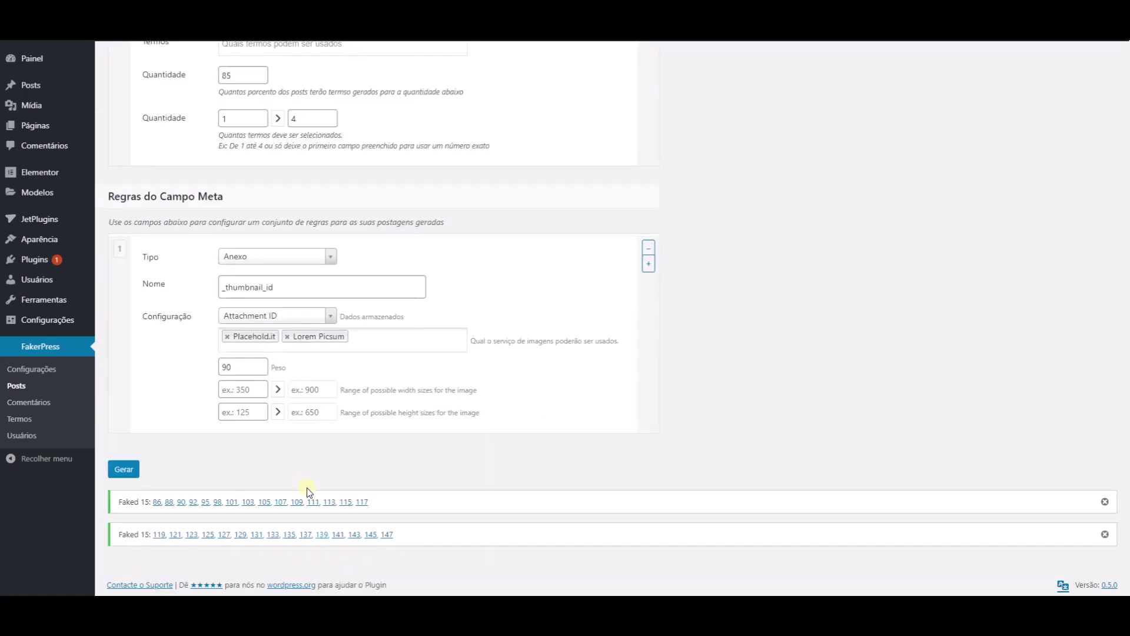
scroll(285, 448, up, 5)
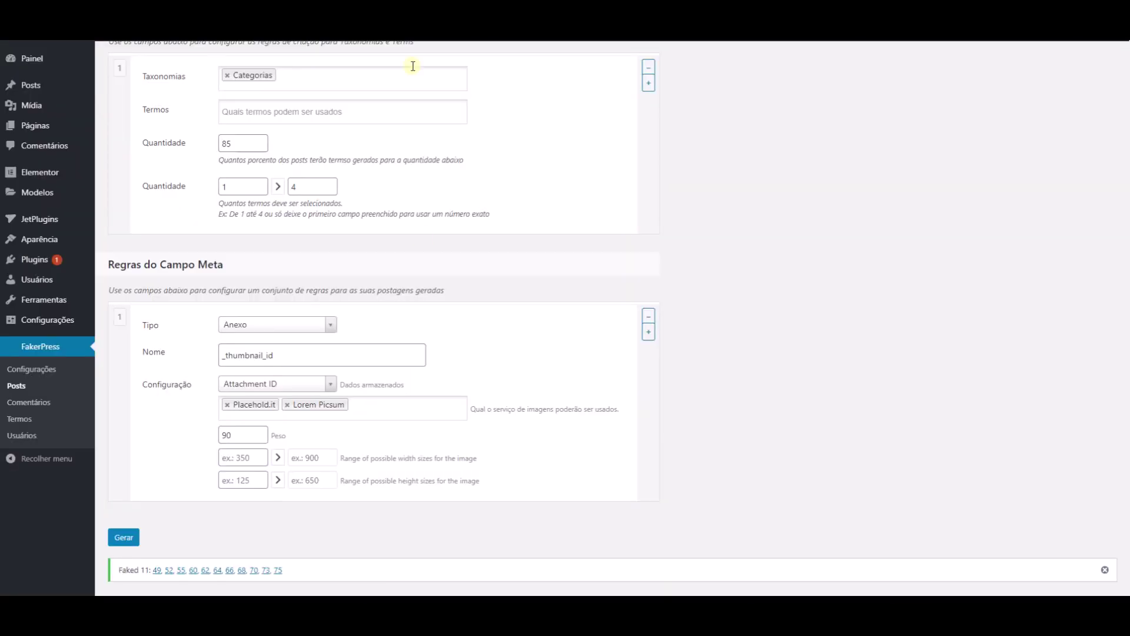
scroll(423, 244, down, 1)
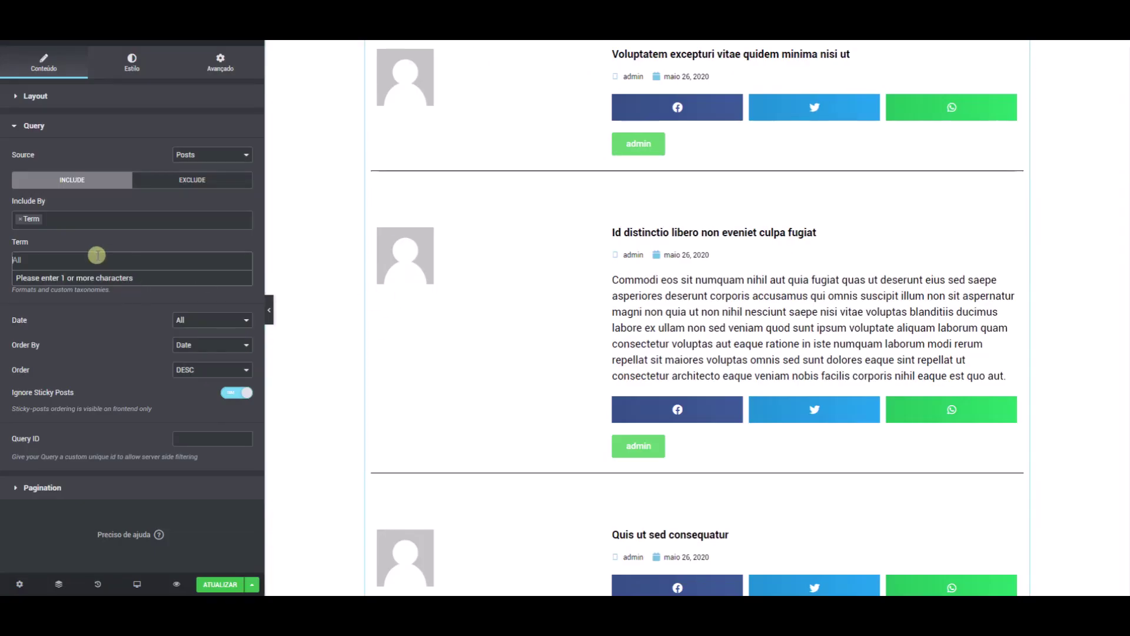
In the loop page's Posts query, include the terms Categorias: Sem categoria and Categorias: artigos
text(ter)
key(BackSpace)
key(BackSpace)
text(se)
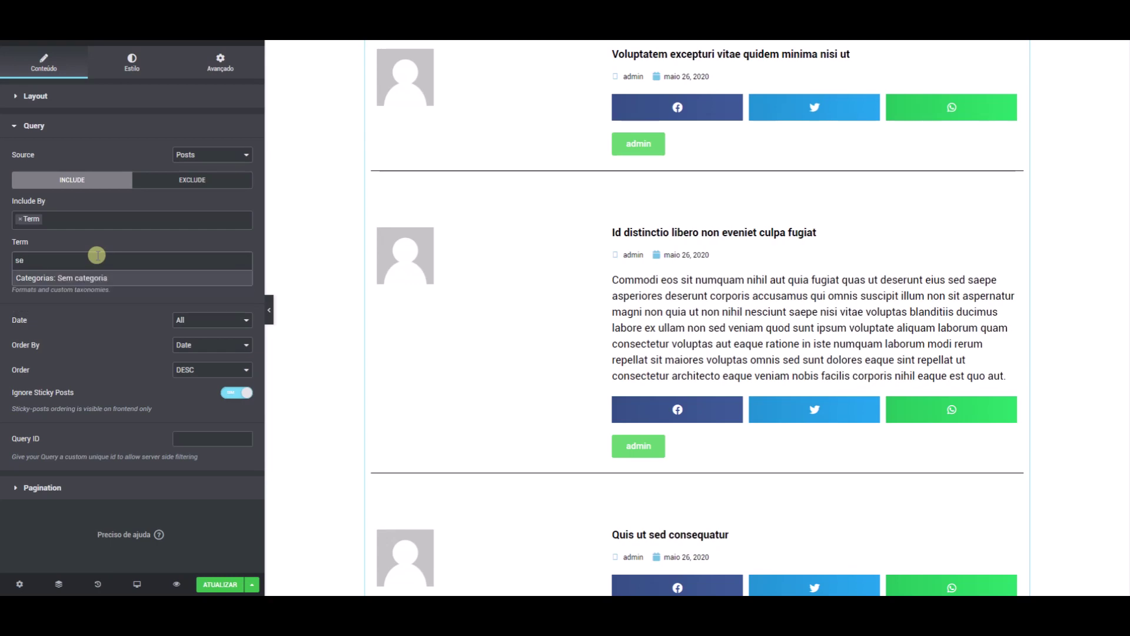
click(83, 278)
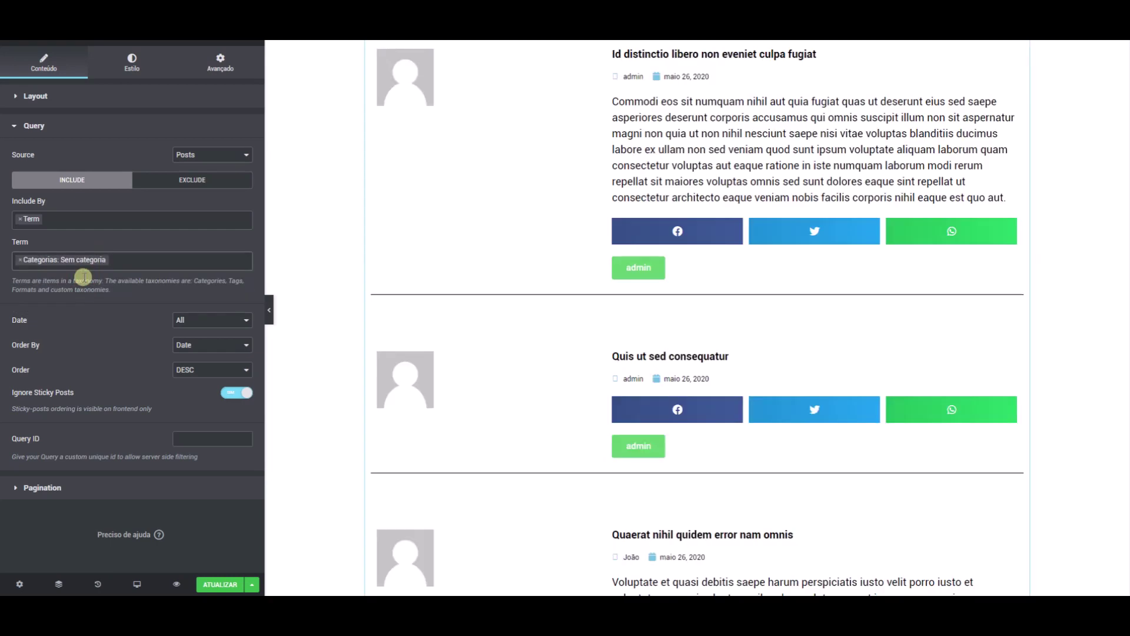
click(158, 266)
text(artig)
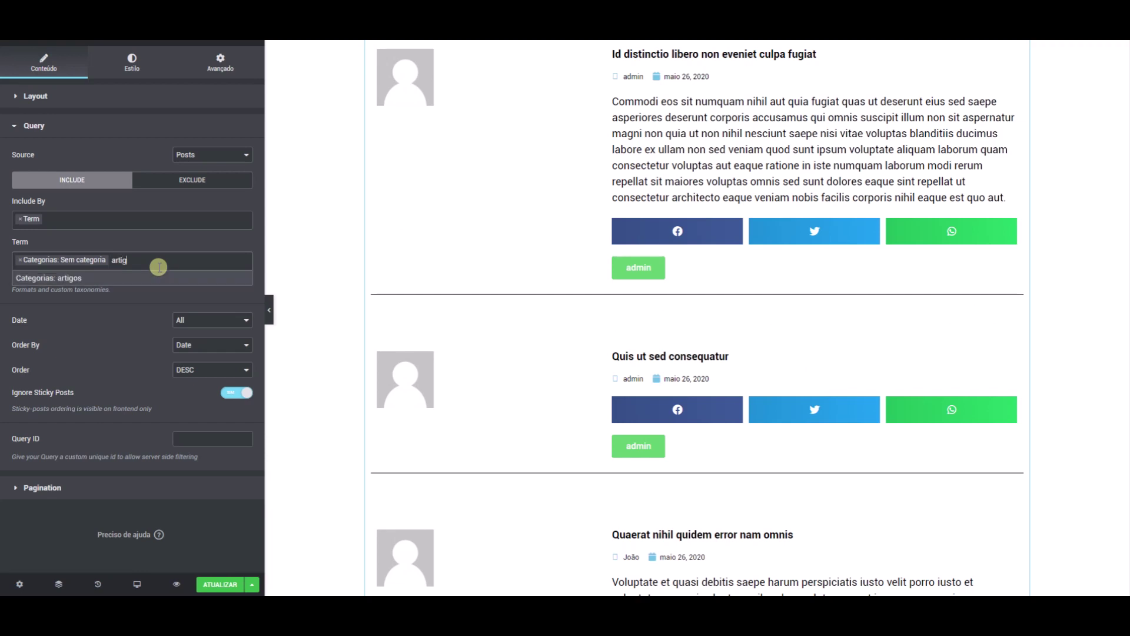
click(82, 277)
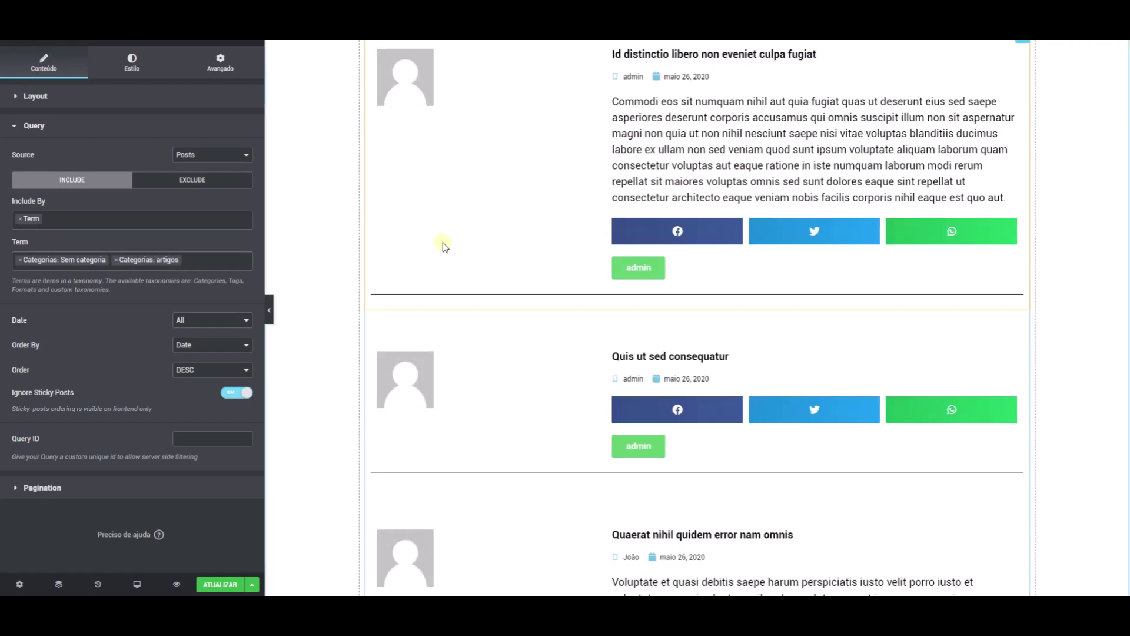
Set the Posts widget's pagination to Previous/Next and check the links below the last post
click(144, 488)
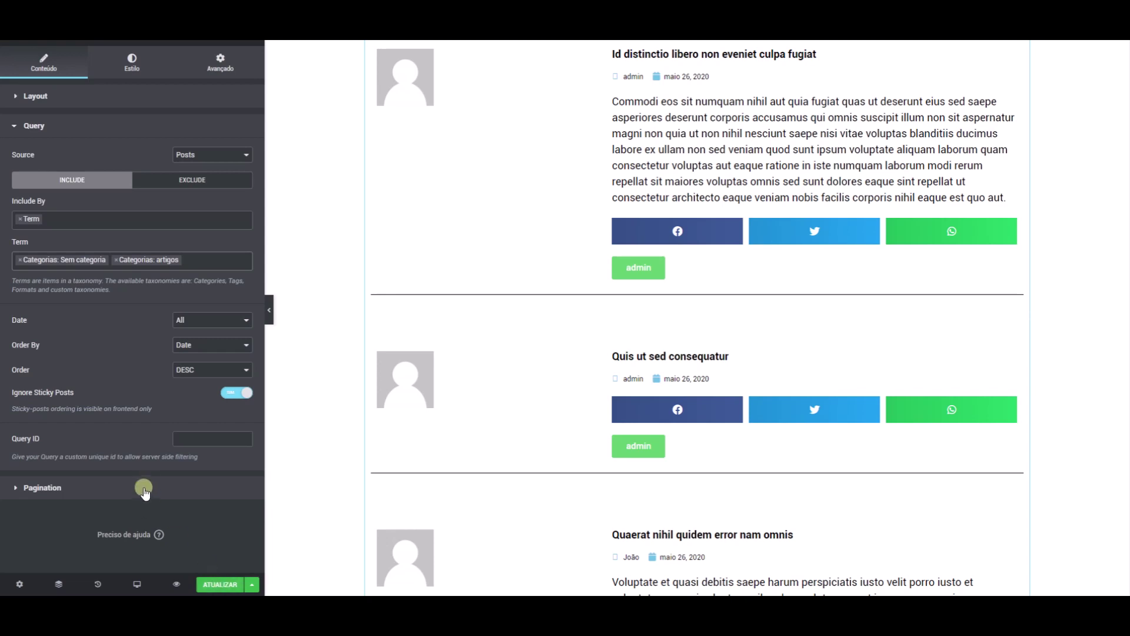
click(211, 185)
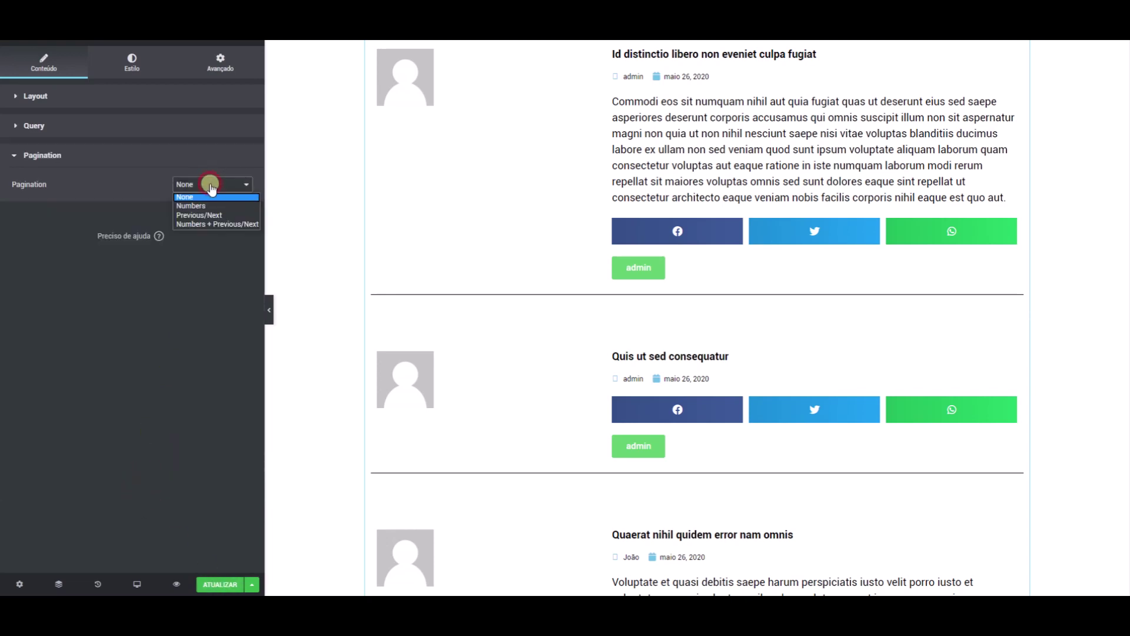
click(200, 215)
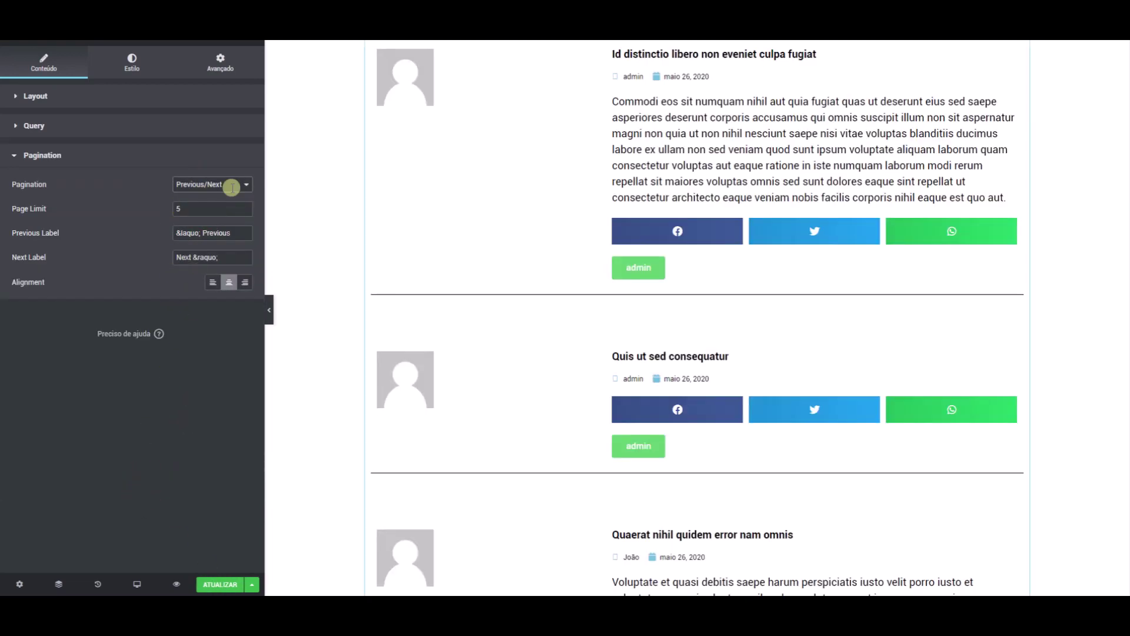
scroll(386, 392, down, 6)
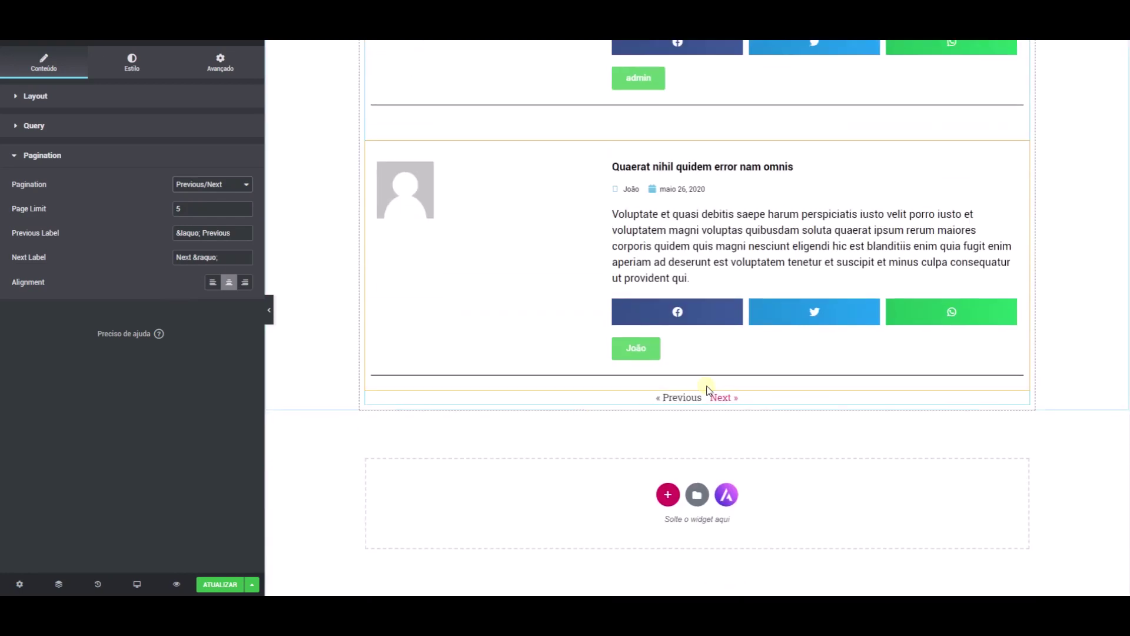
click(185, 184)
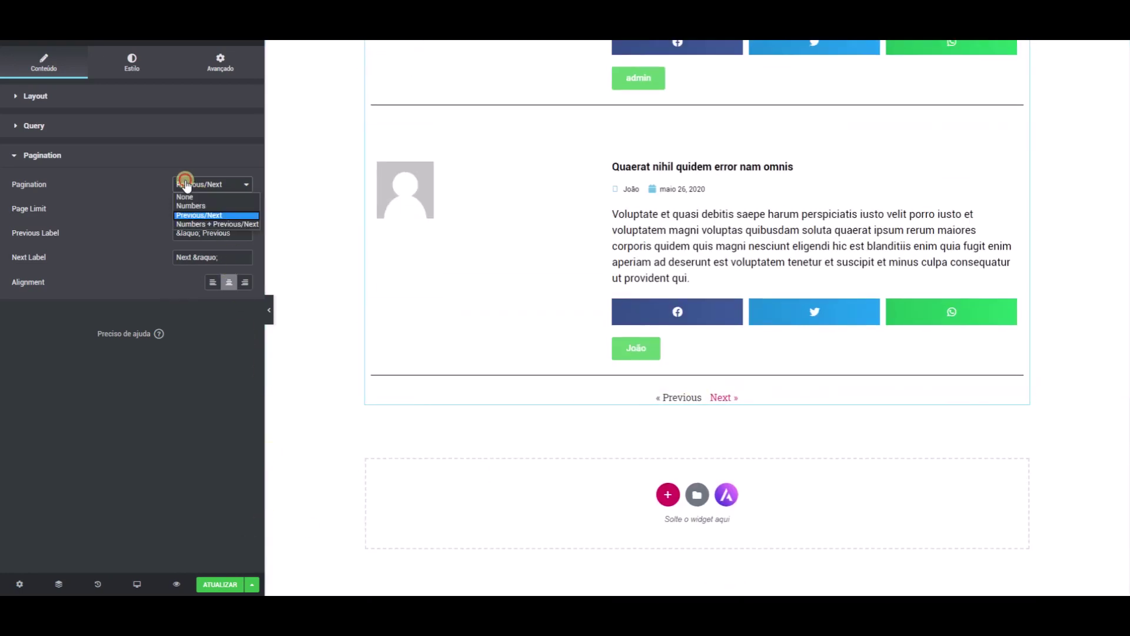
click(152, 202)
Rename the pagination labels to "&laquo; Anterior" and "Próximo &raquo;", then update the page
click(218, 235)
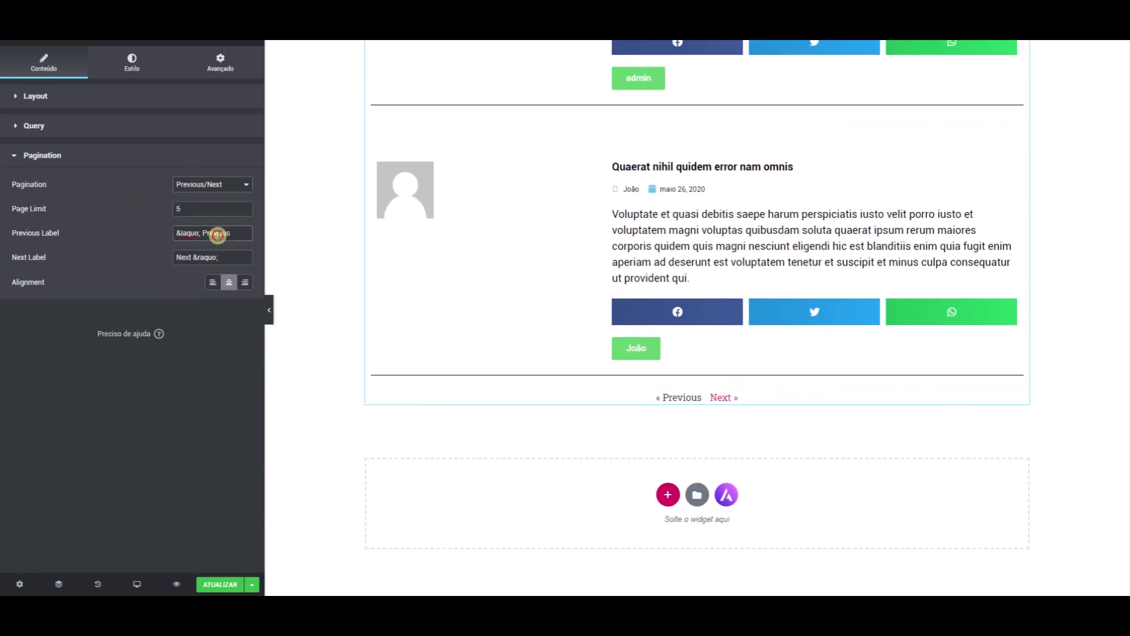
text(Ante)
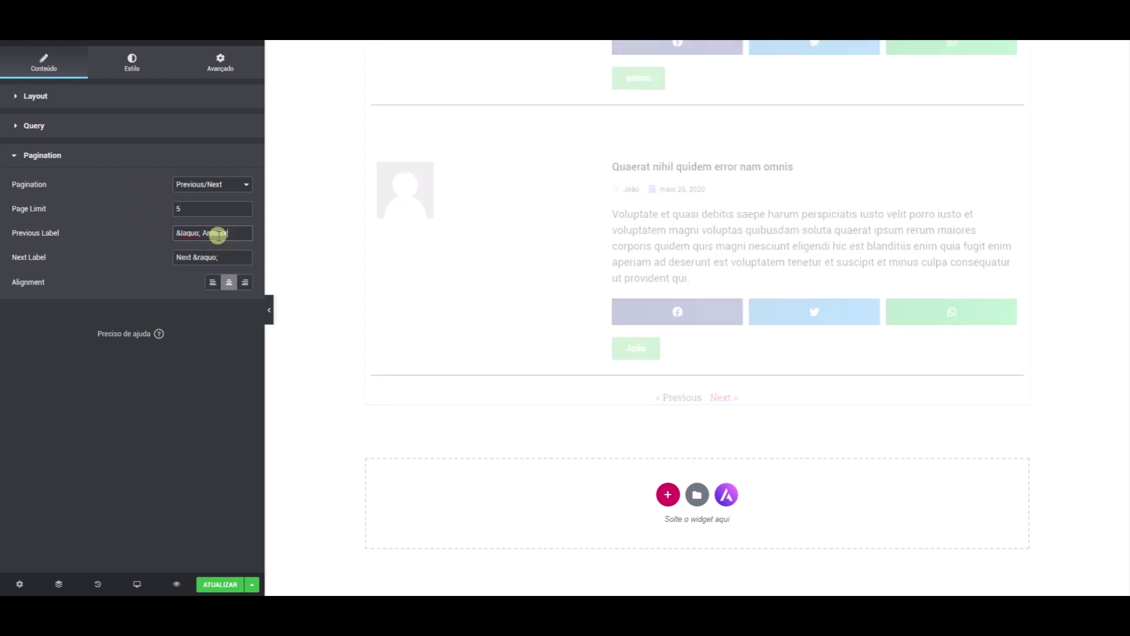
double_click(179, 257)
text(Próximo)
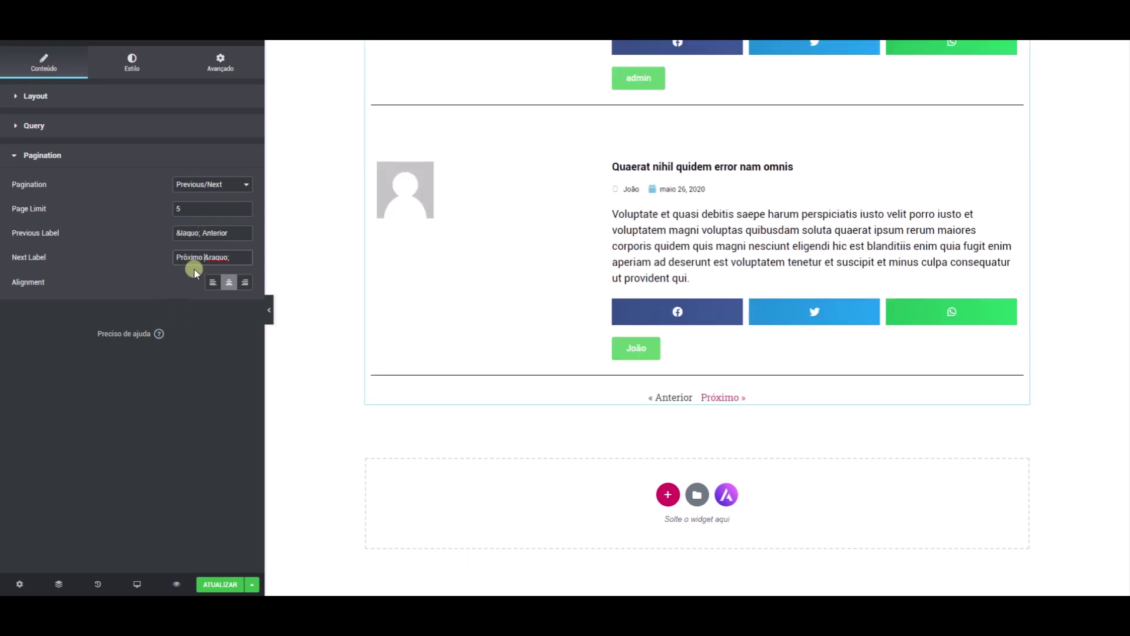
drag(204, 257, 231, 257)
click(220, 585)
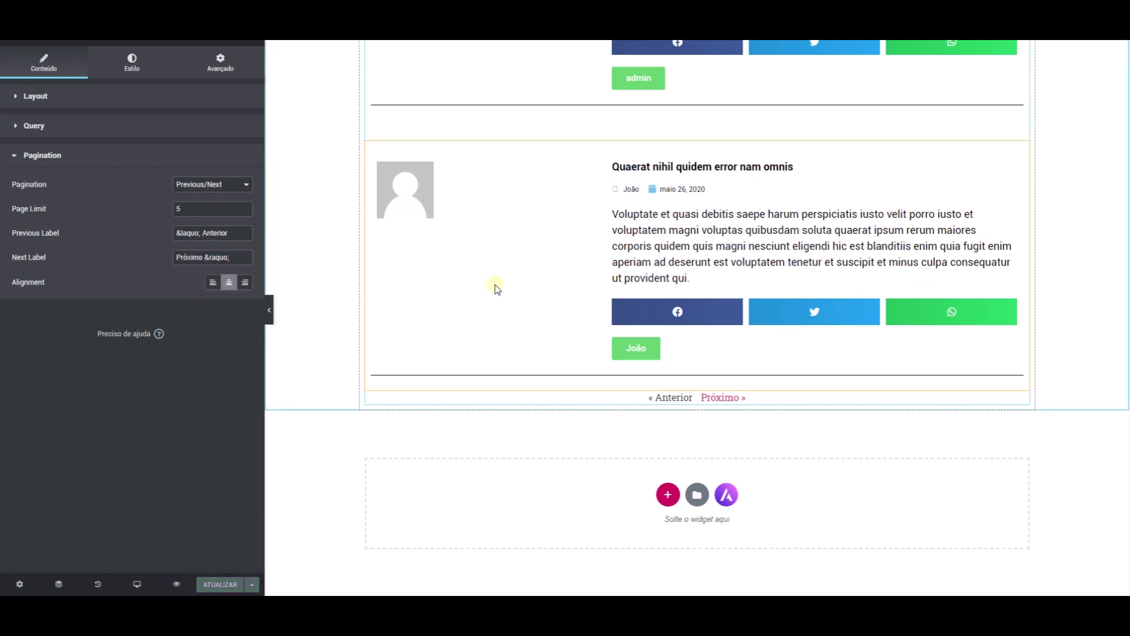
Reload the published loop page and examine the filtered posts with their author pictures and buttons
scroll(495, 288, up, 6)
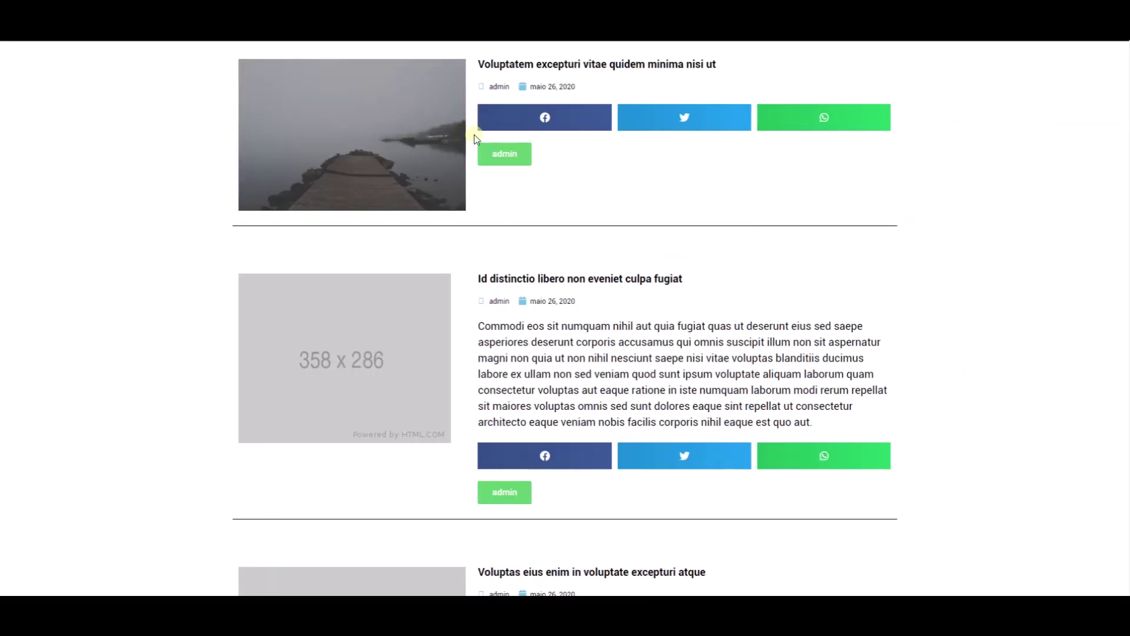
click(60, 201)
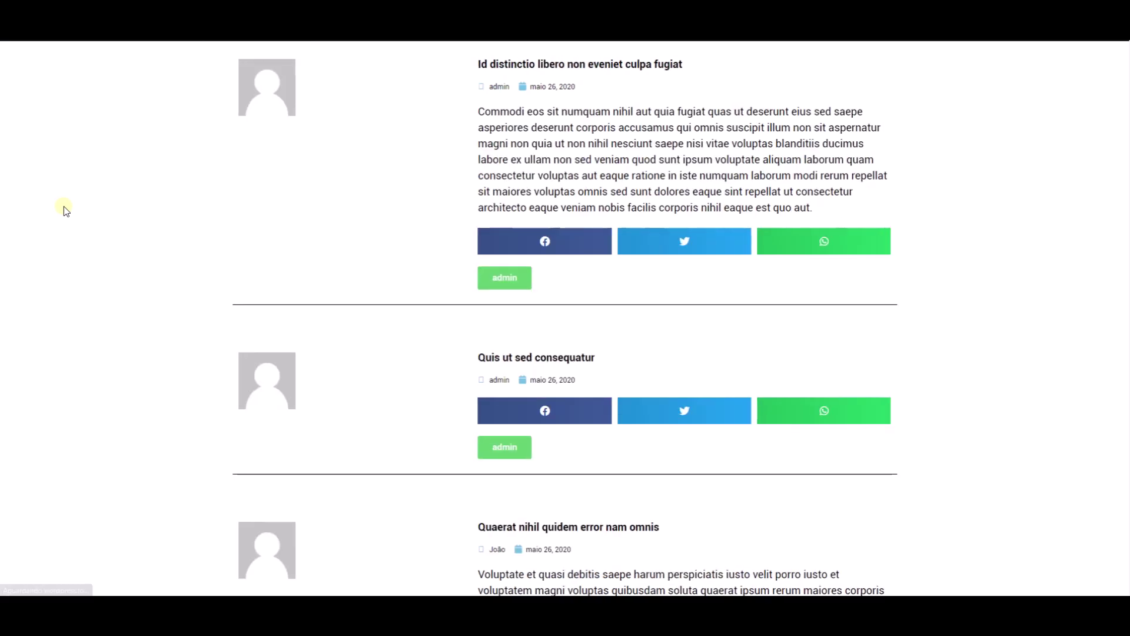
scroll(71, 207, down, 2)
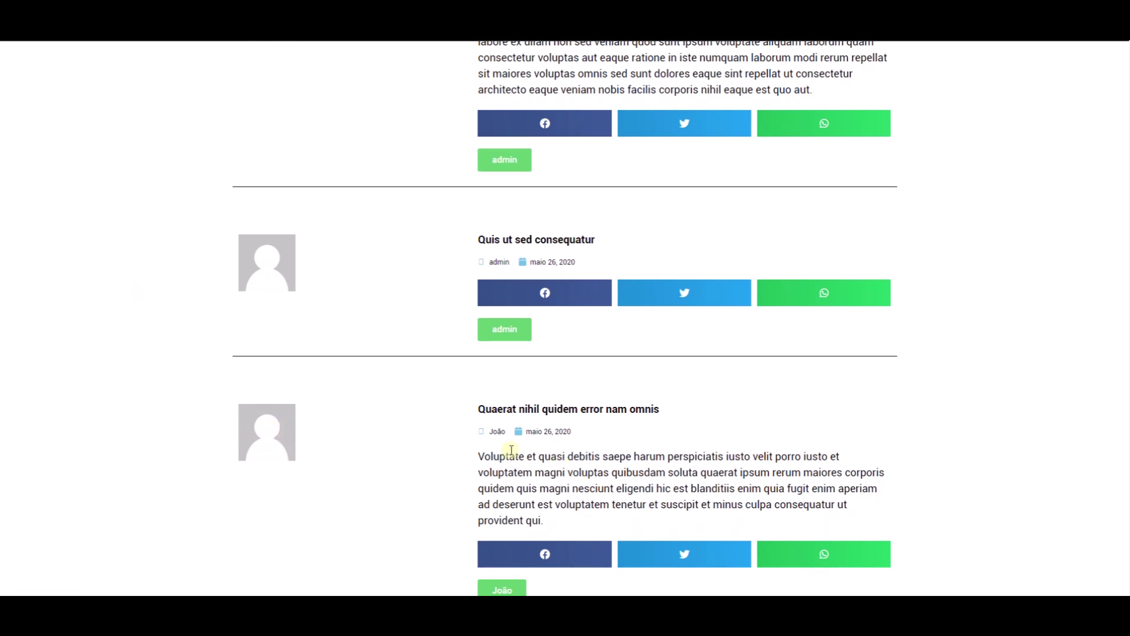
scroll(409, 443, down, 1)
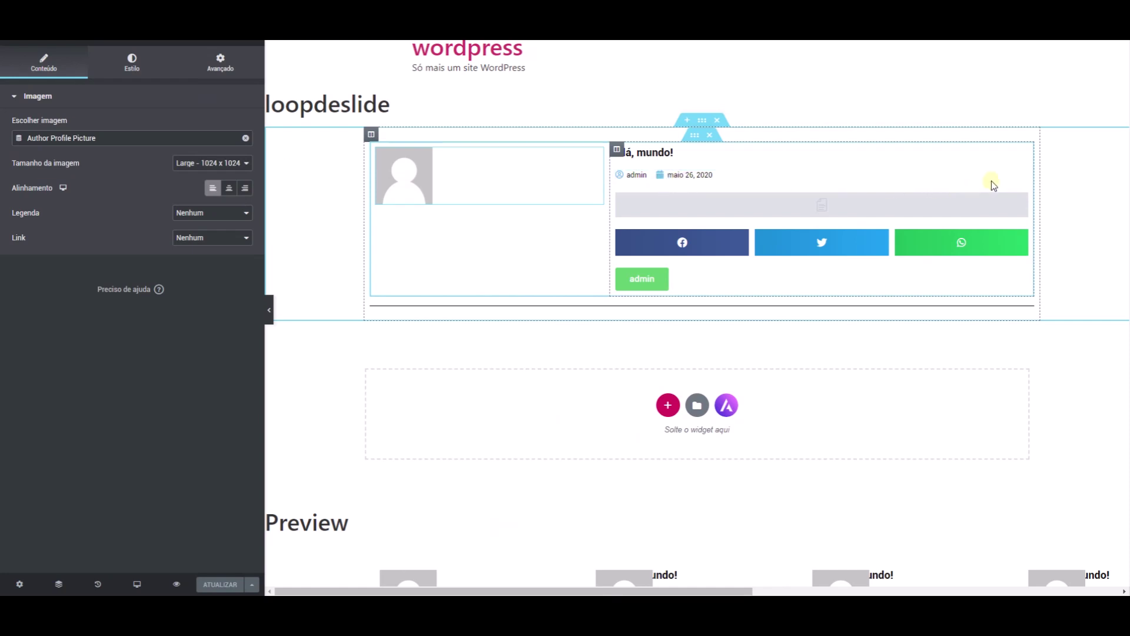
Add a Terms item with the Categorias taxonomy to the loopdeslide template's post meta data and save the template
click(1023, 183)
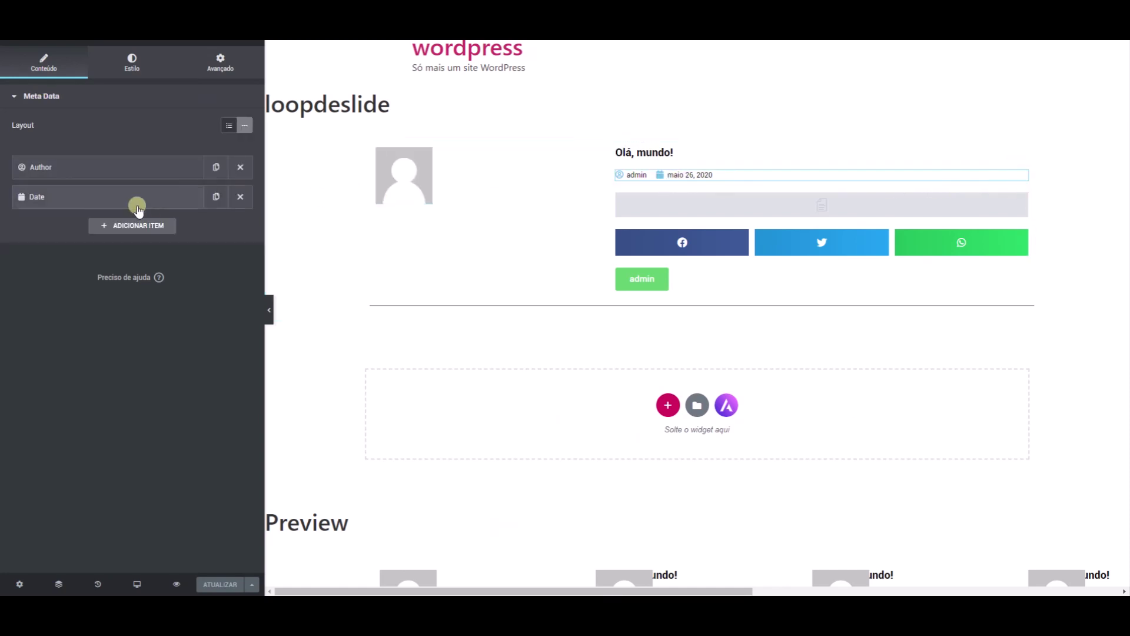
click(139, 226)
click(182, 284)
click(179, 282)
click(182, 255)
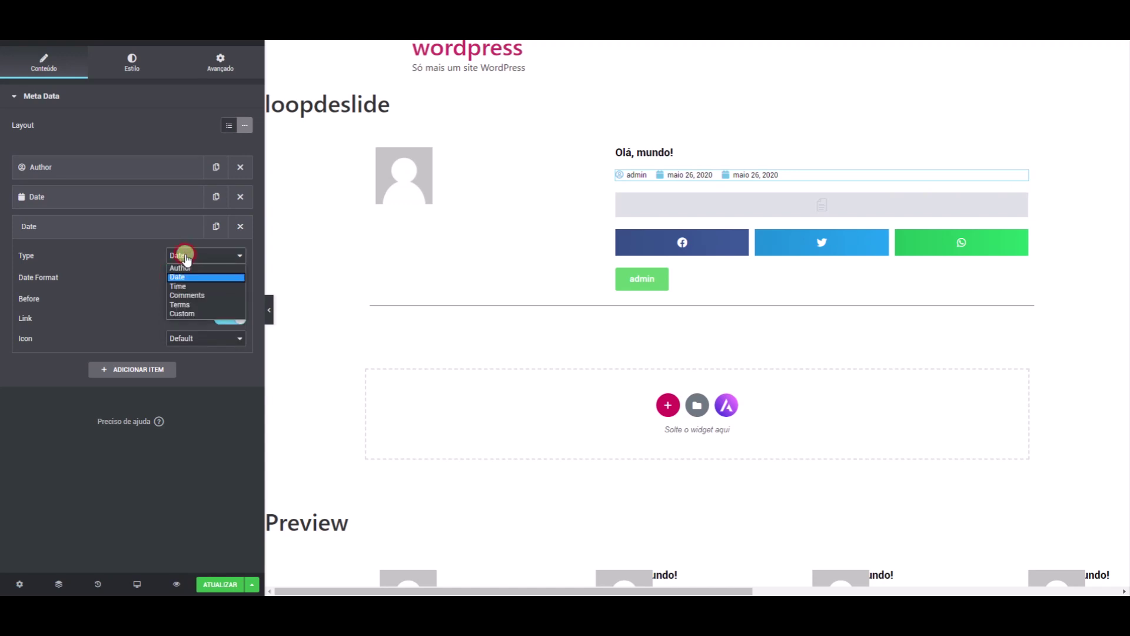
click(186, 306)
click(73, 291)
click(47, 327)
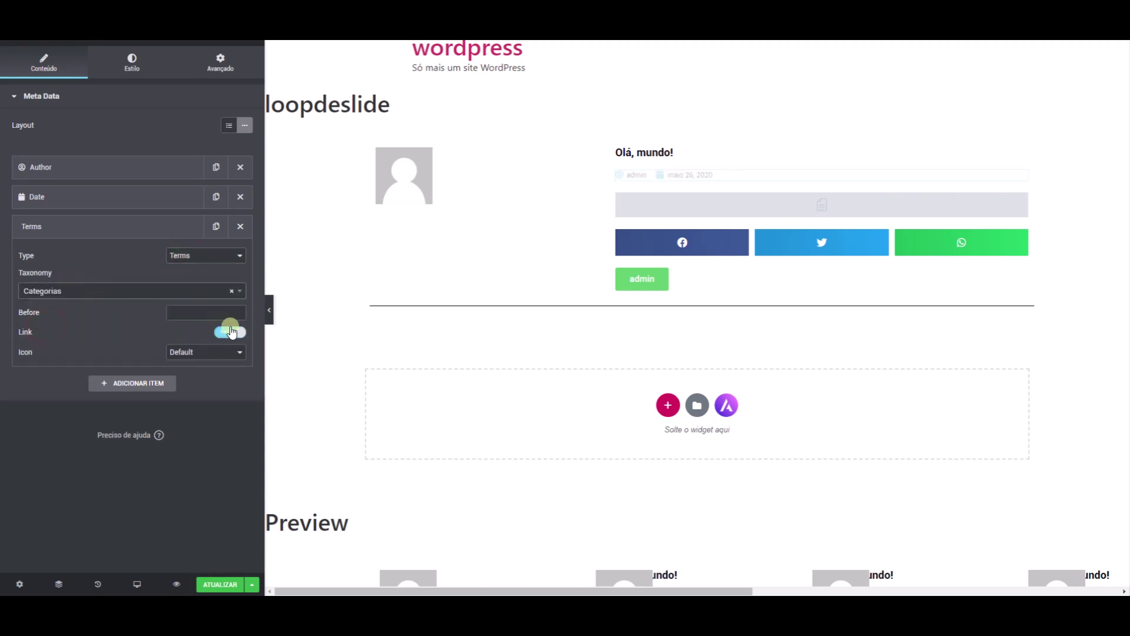
click(219, 584)
click(859, 542)
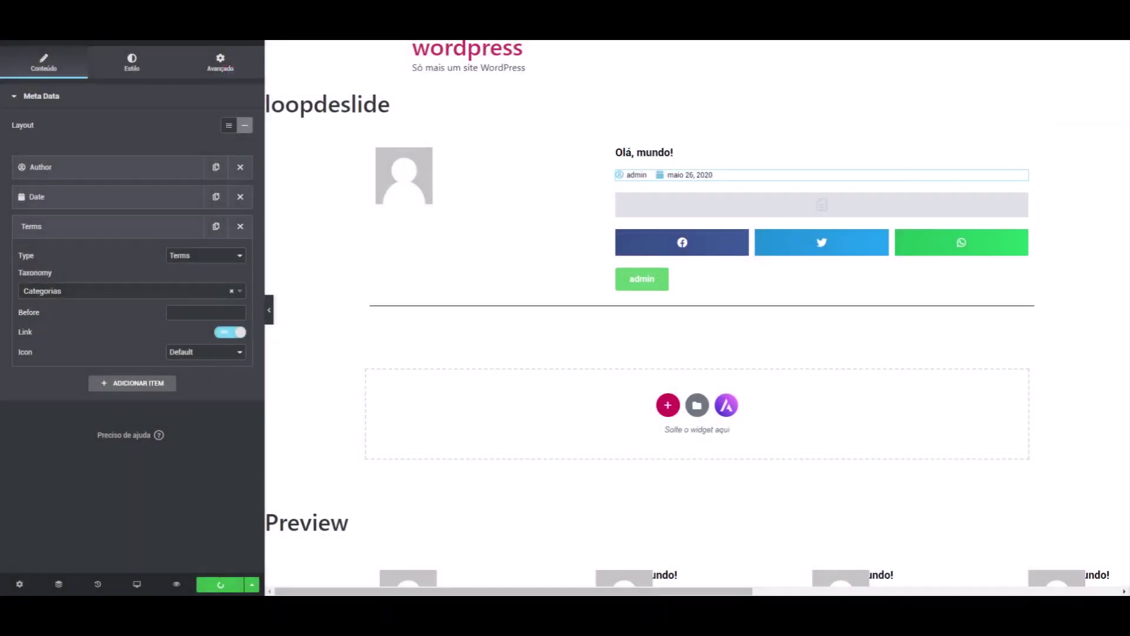